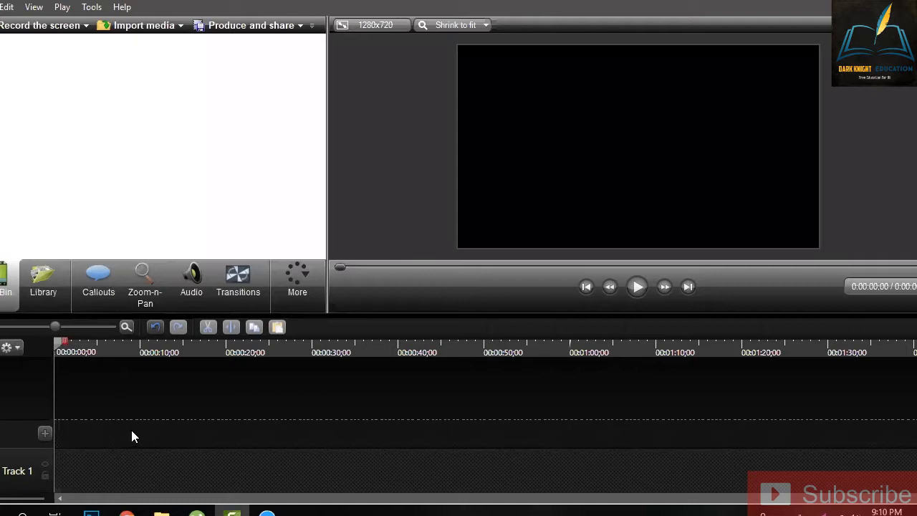
Step: Switch to Chrome and search Google for "hd car images" in a new tab
mouse_move(155, 510)
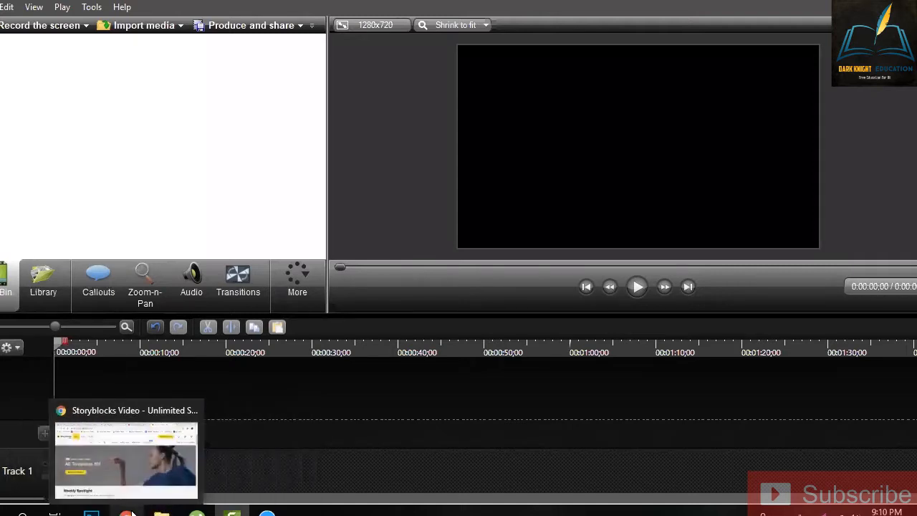
click(129, 512)
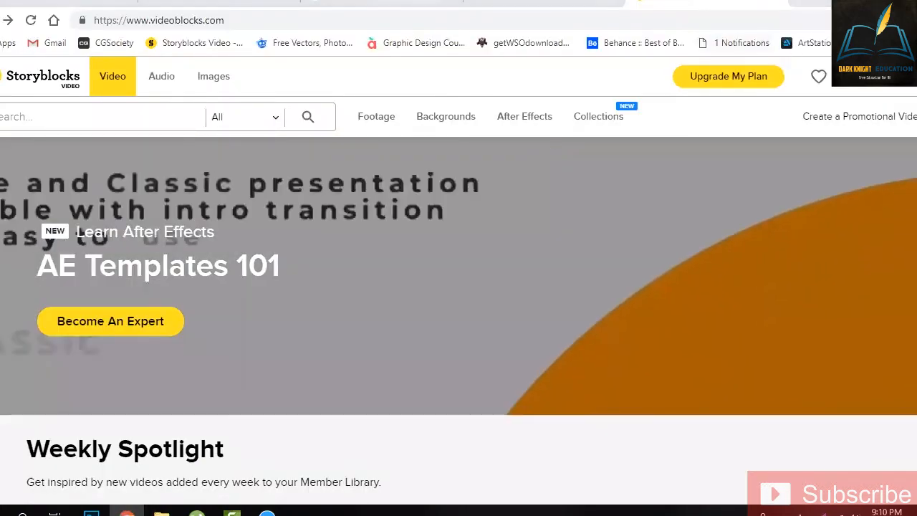
click(814, 5)
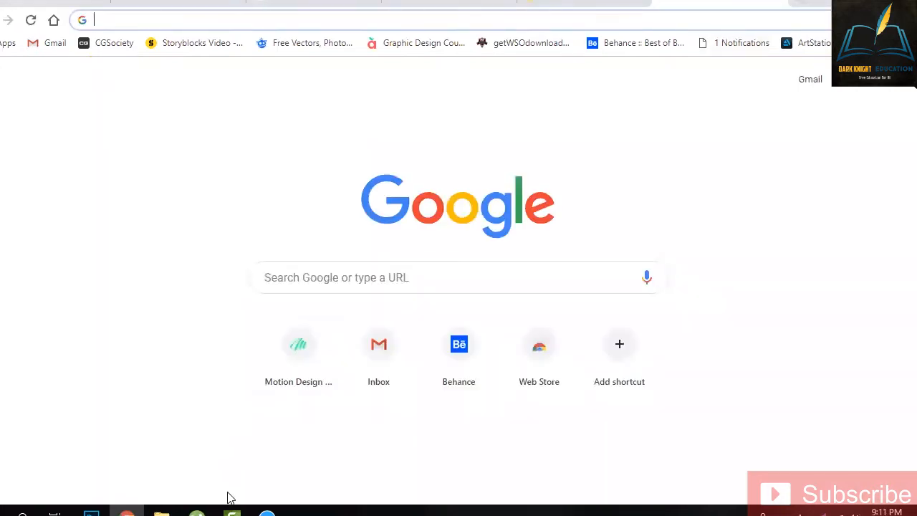
mouse_move(232, 511)
click(324, 269)
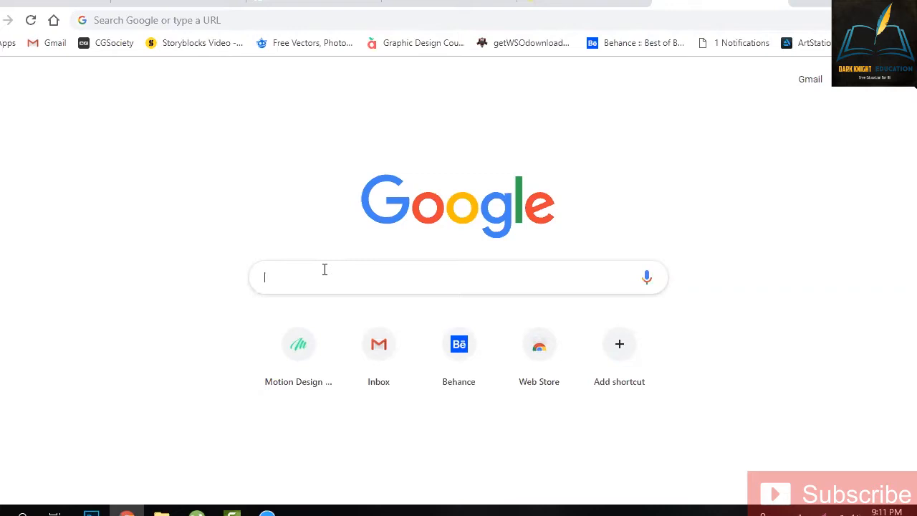
click(324, 269)
text(h)
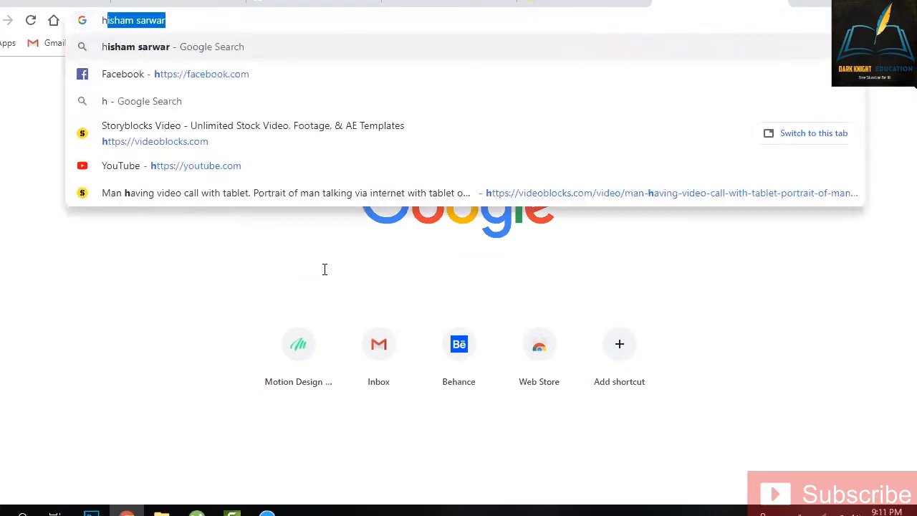
text(d car images)
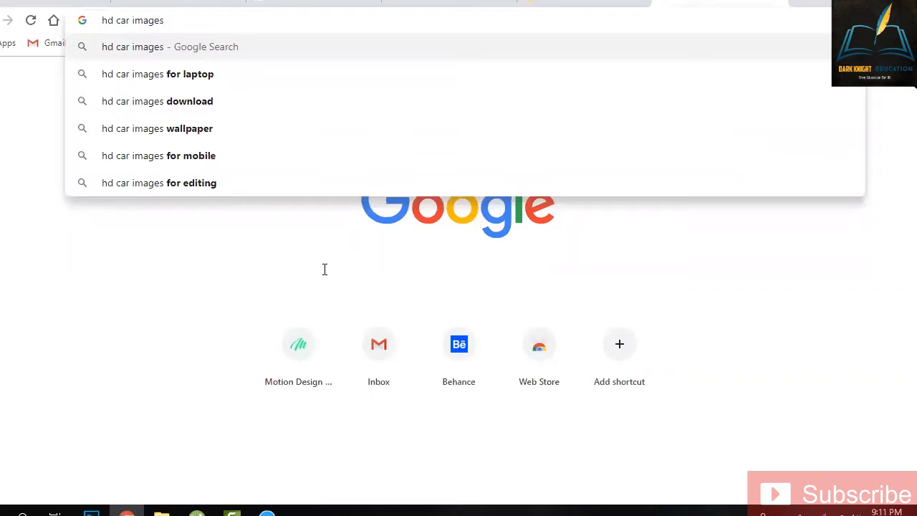
key(Return)
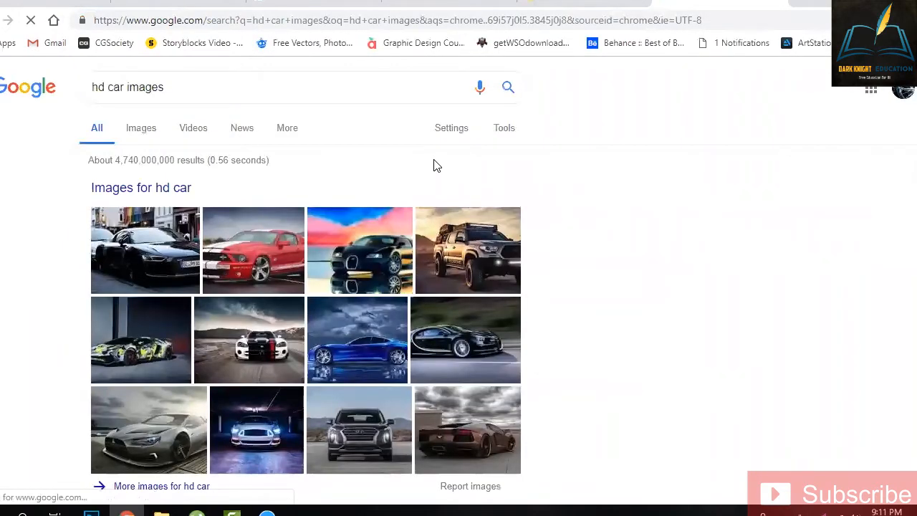
Step: Open the image results and save the silver Mitsubishi wallpaper as a JPEG in Downloads
click(159, 294)
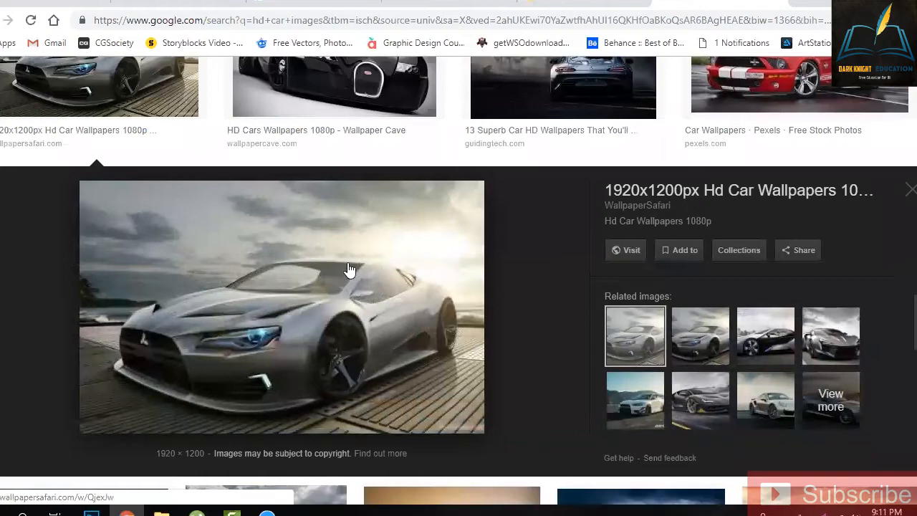
right_click(348, 264)
click(398, 390)
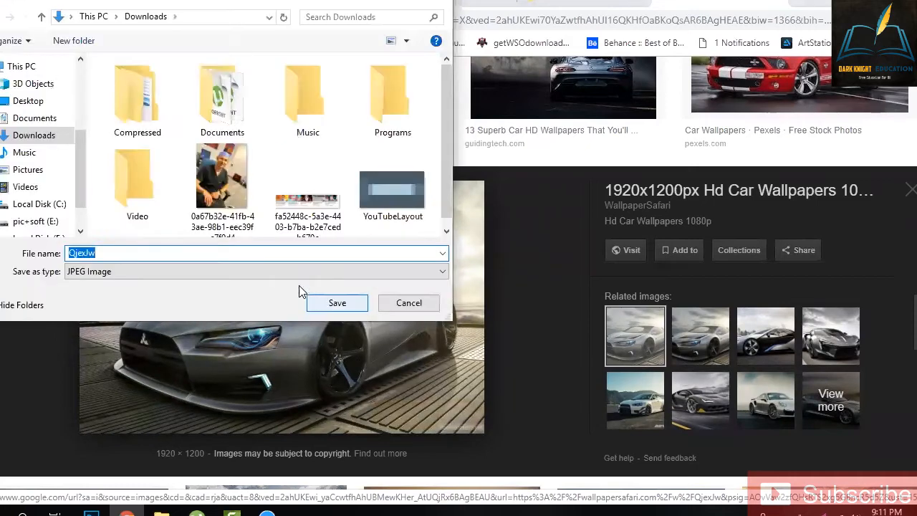
click(347, 303)
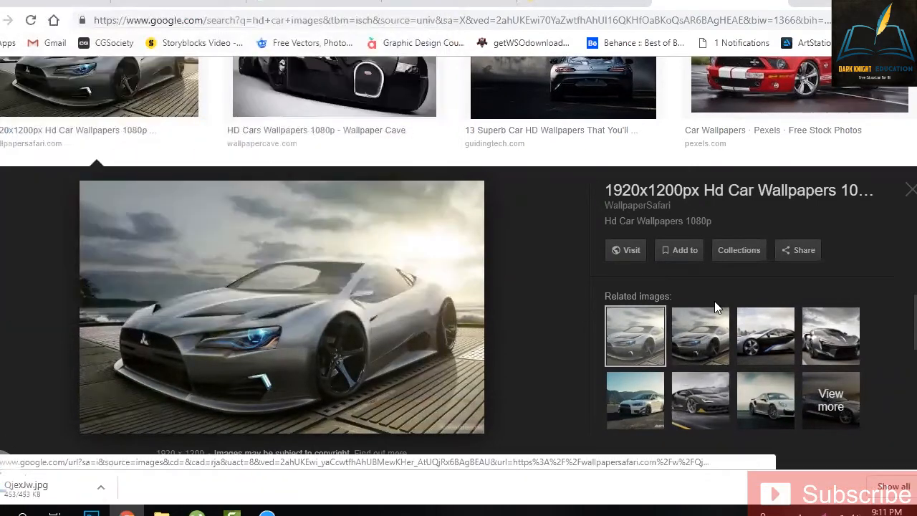
click(910, 189)
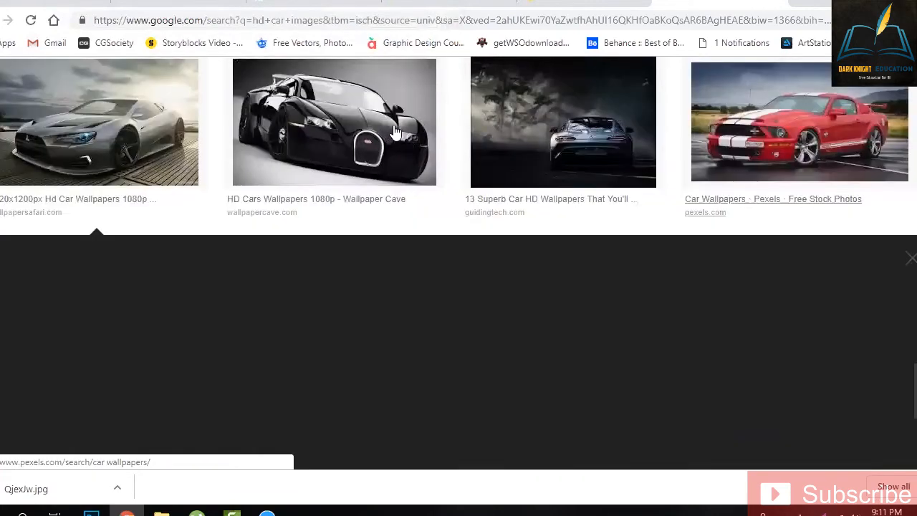
Step: Save the black Bugatti wallpaper from Wallpaper Cave as a JPEG in Downloads
click(359, 165)
right_click(304, 295)
key(v)
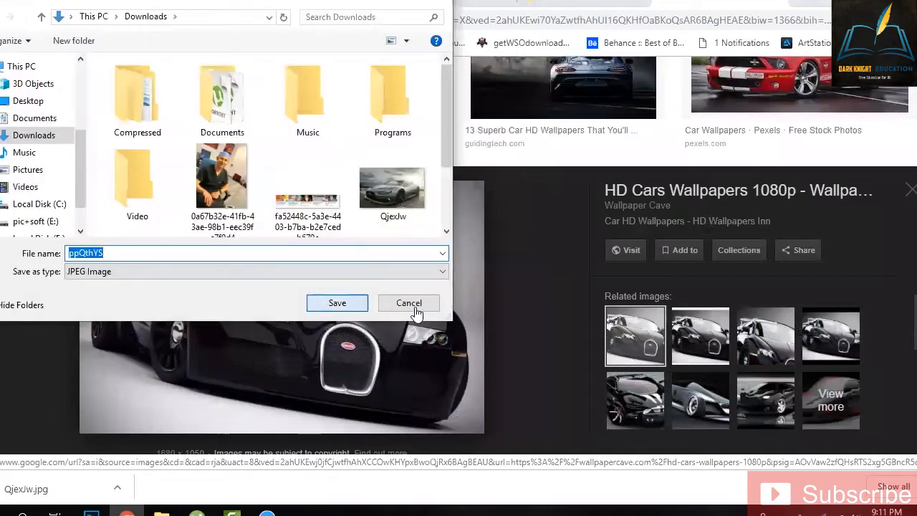
click(410, 303)
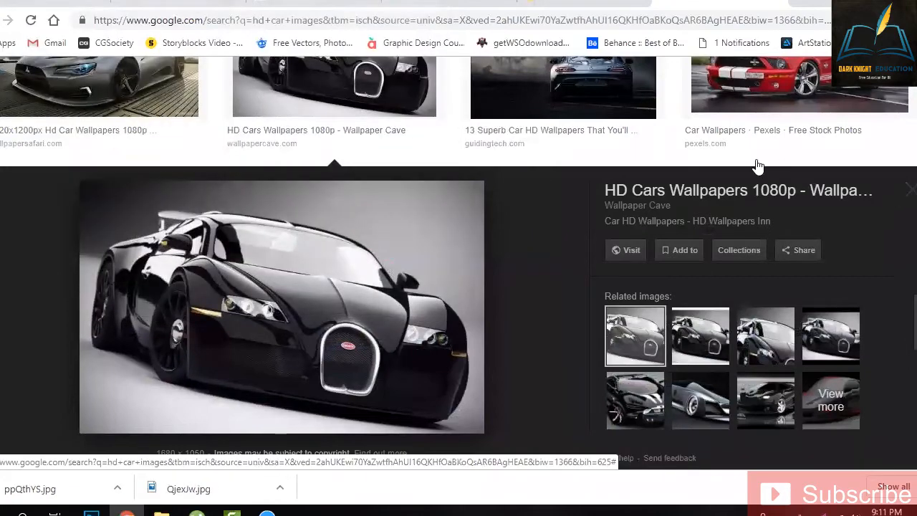
Step: Save the red Ferrari 812 Super Fast wallpaper as a JPEG in Downloads
scroll(757, 169, up, 1)
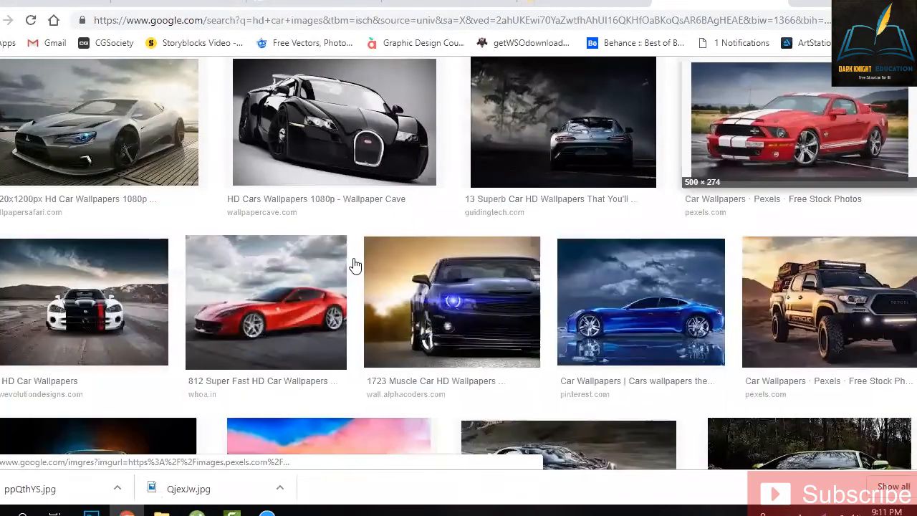
click(345, 269)
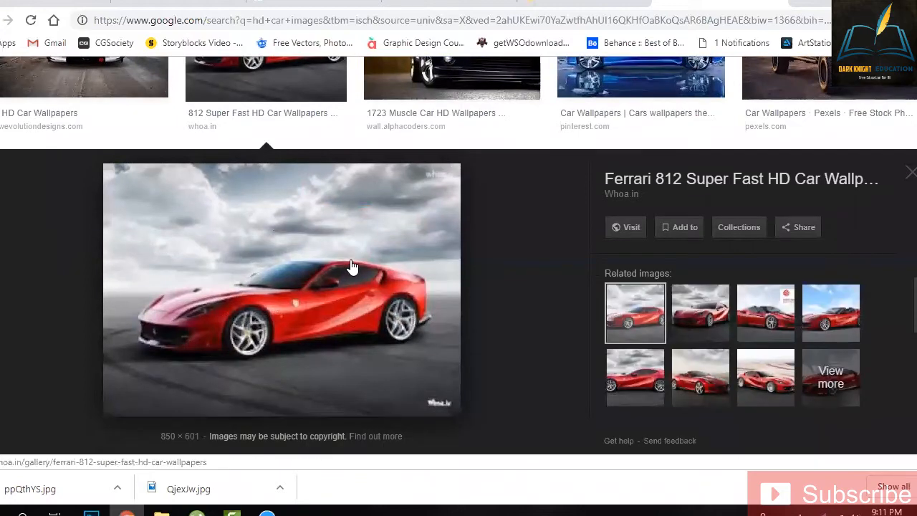
right_click(309, 257)
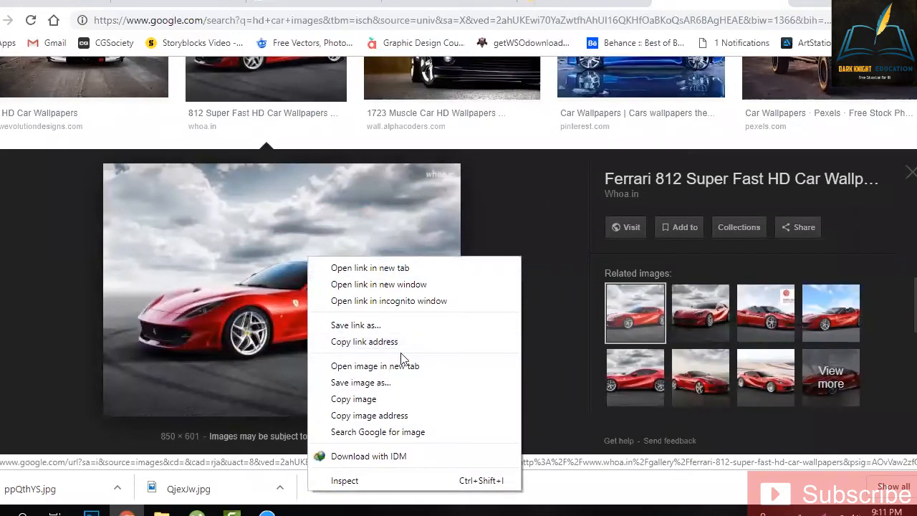
click(358, 381)
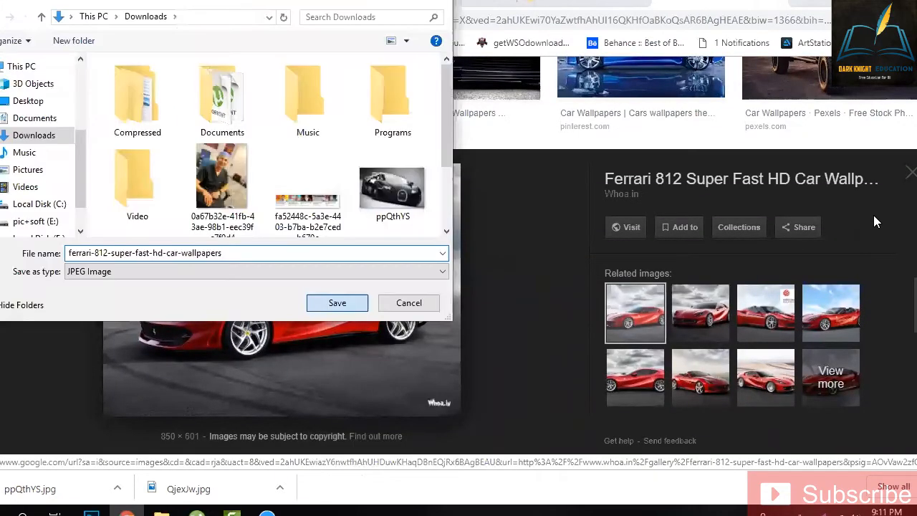
key(Return)
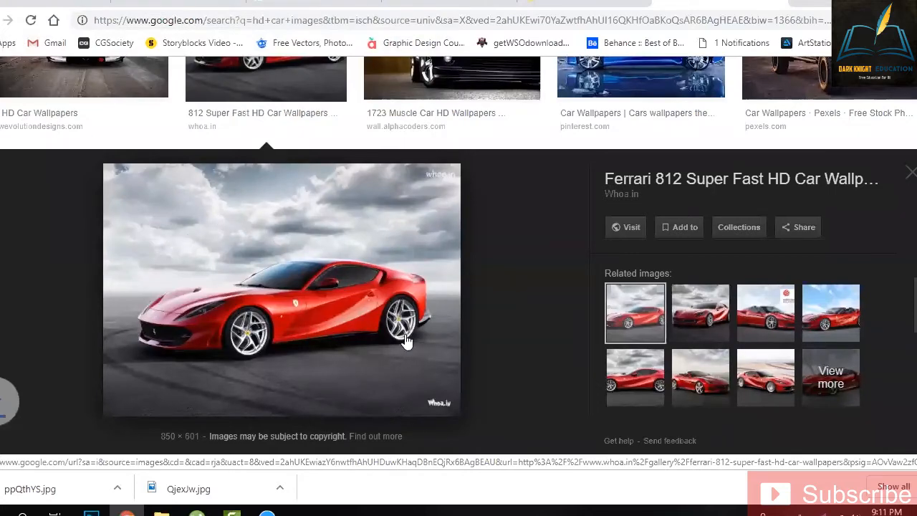
Step: Save the Pinterest wallpaper of the front-facing car lit in blue and orange to Downloads
click(394, 265)
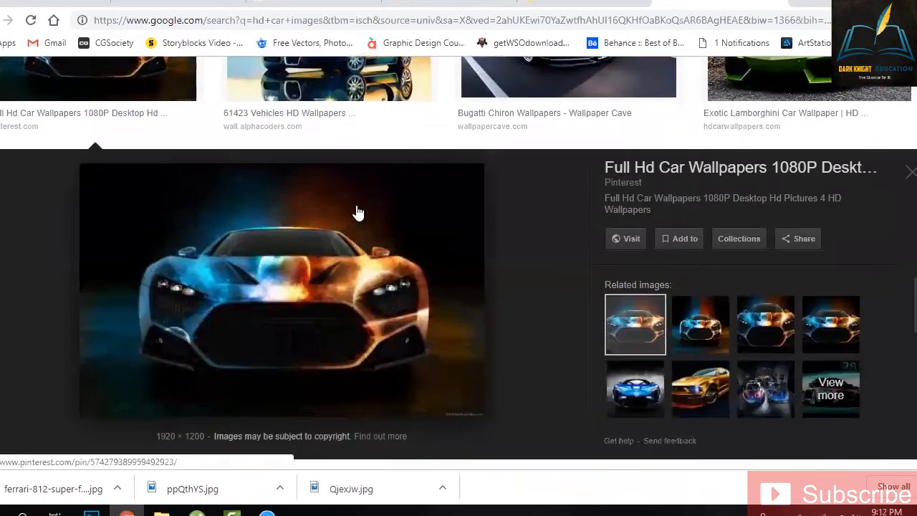
right_click(356, 209)
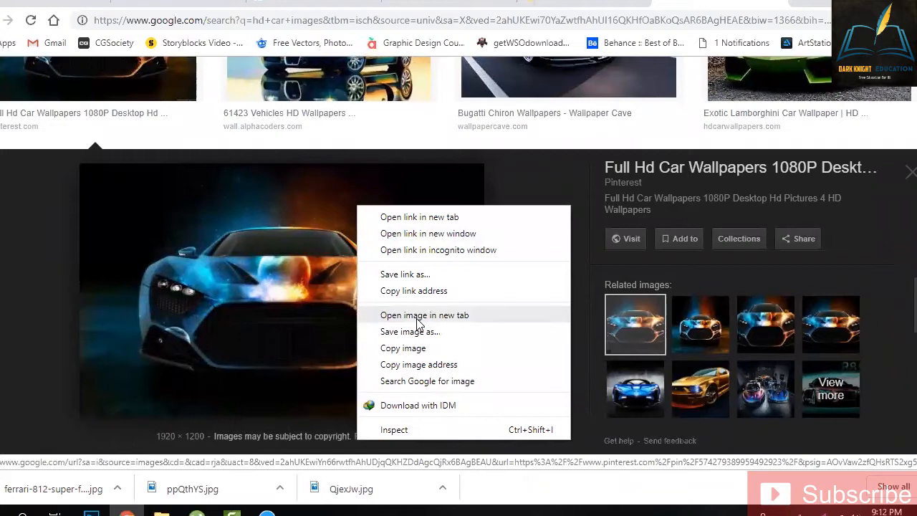
click(410, 331)
click(442, 258)
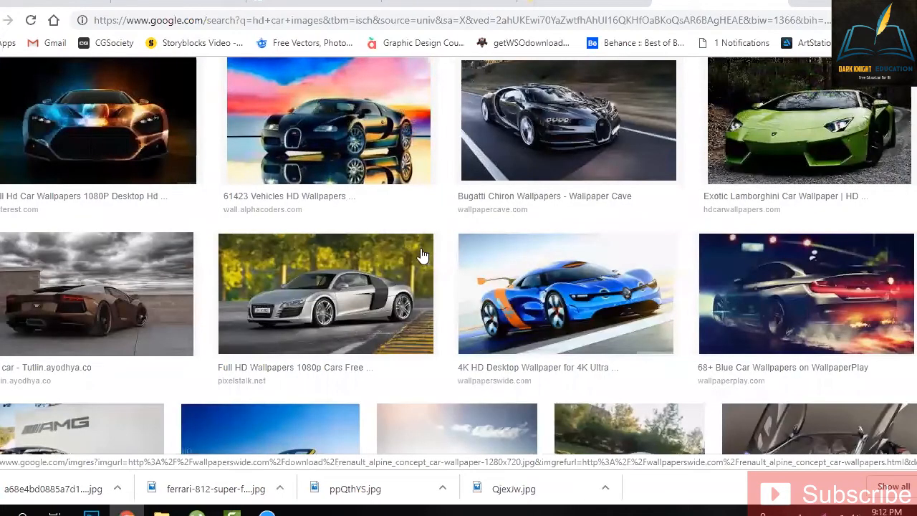
Step: Save the silver Audi wallpaper from PixelsTalk.Net to Downloads
scroll(414, 256, down, 2)
click(414, 255)
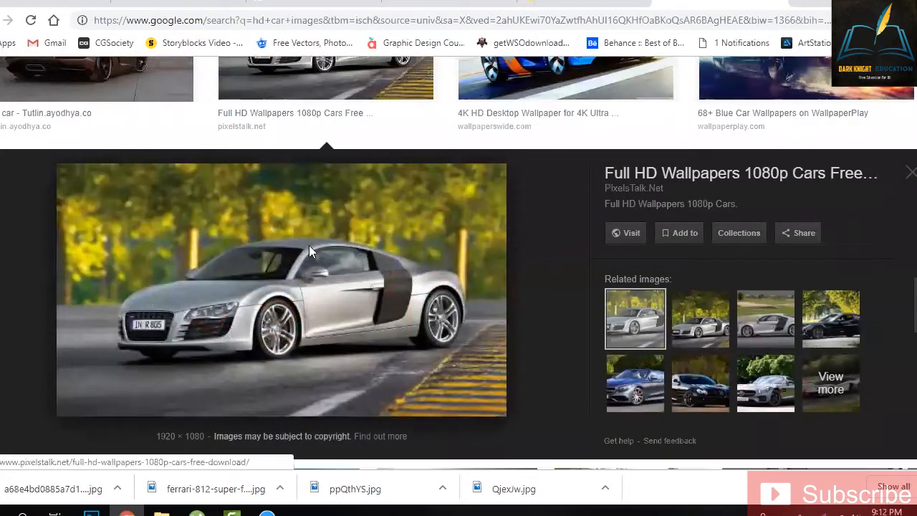
right_click(354, 378)
click(336, 364)
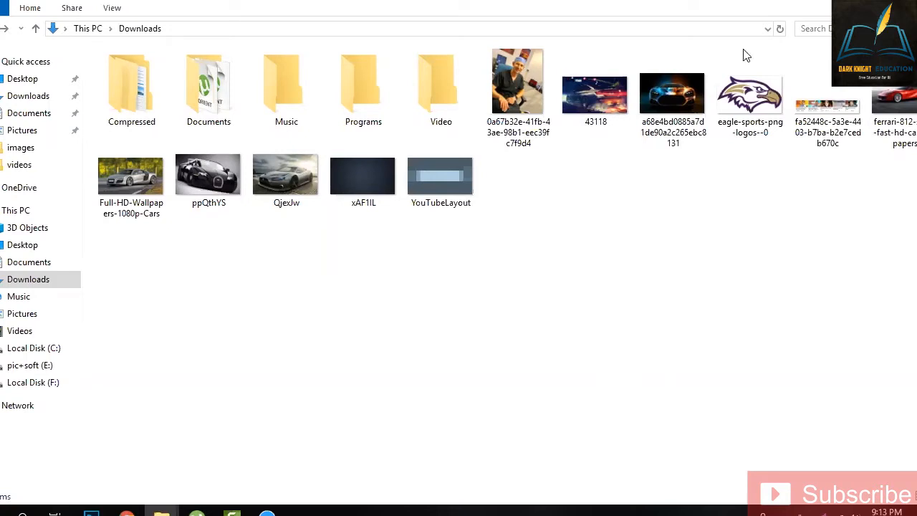
right_click(625, 213)
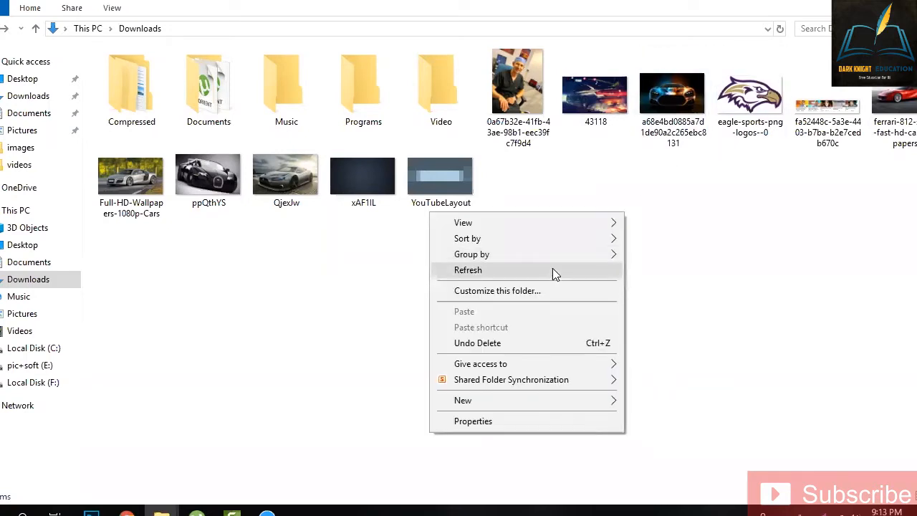
click(577, 270)
right_click(622, 237)
click(549, 295)
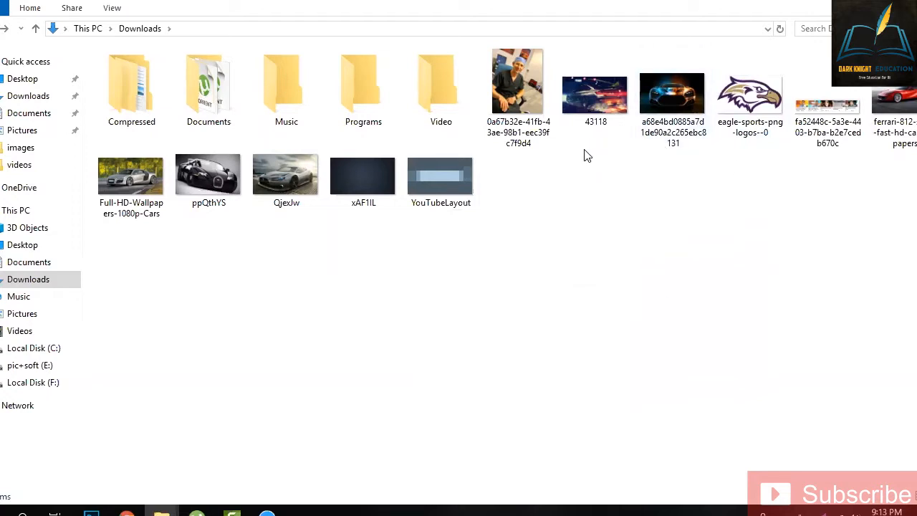
Step: Select the six downloaded car images in the Downloads folder and import them into Camtasia's Clip Bin
click(590, 109)
ctrl+click(676, 136)
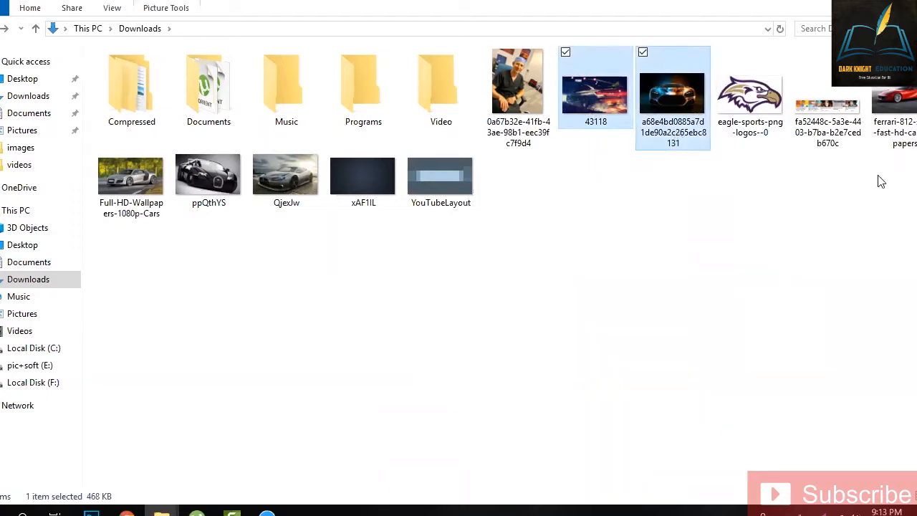
ctrl+click(905, 142)
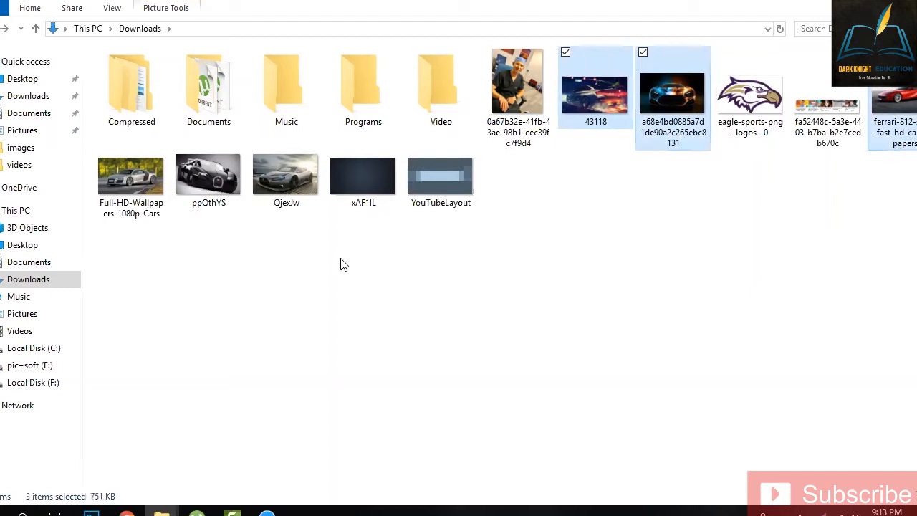
ctrl+click(261, 207)
ctrl+click(162, 183)
drag(212, 185, 228, 511)
drag(101, 174, 101, 174)
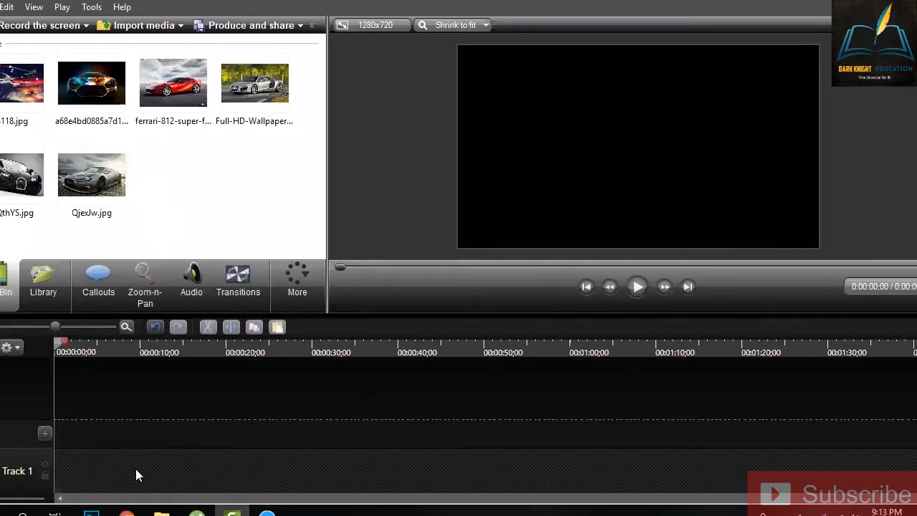
Step: Select all six car images in the Clip Bin and place them in sequence on Track 1
click(26, 95)
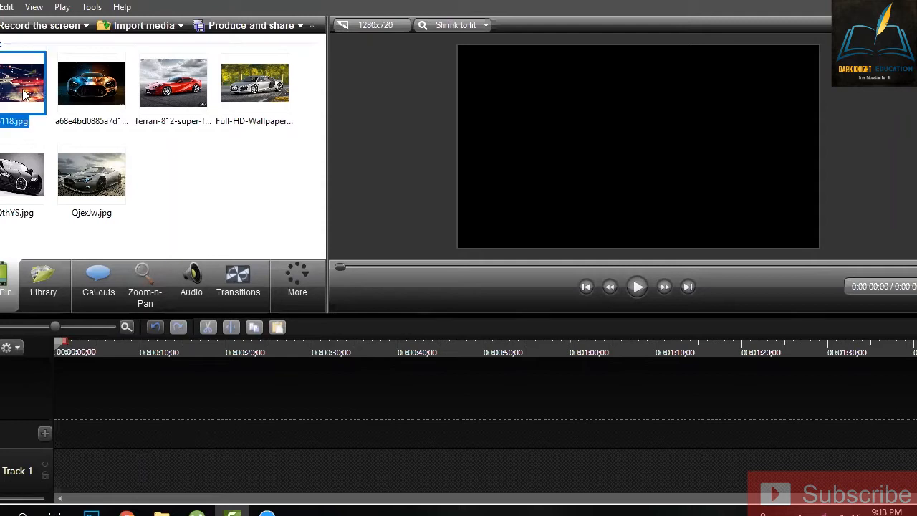
shift+click(172, 82)
shift+click(254, 82)
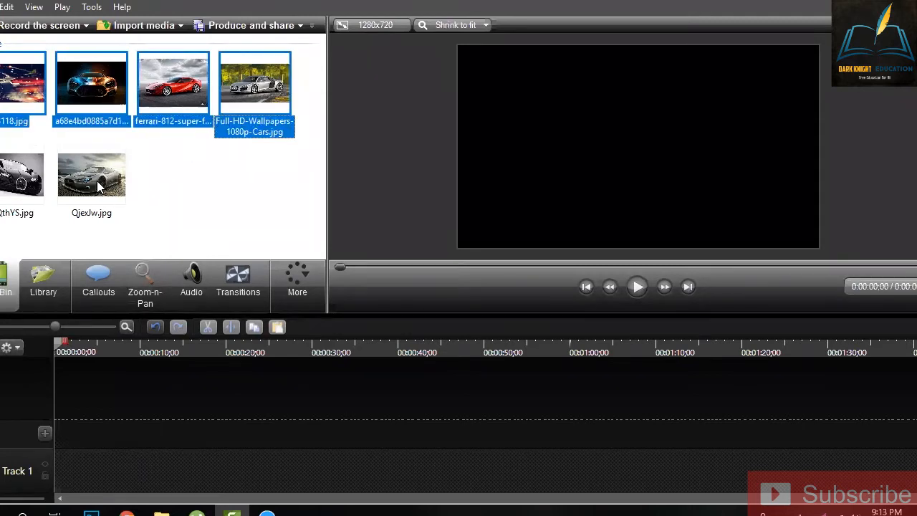
shift+click(91, 182)
drag(92, 188, 119, 402)
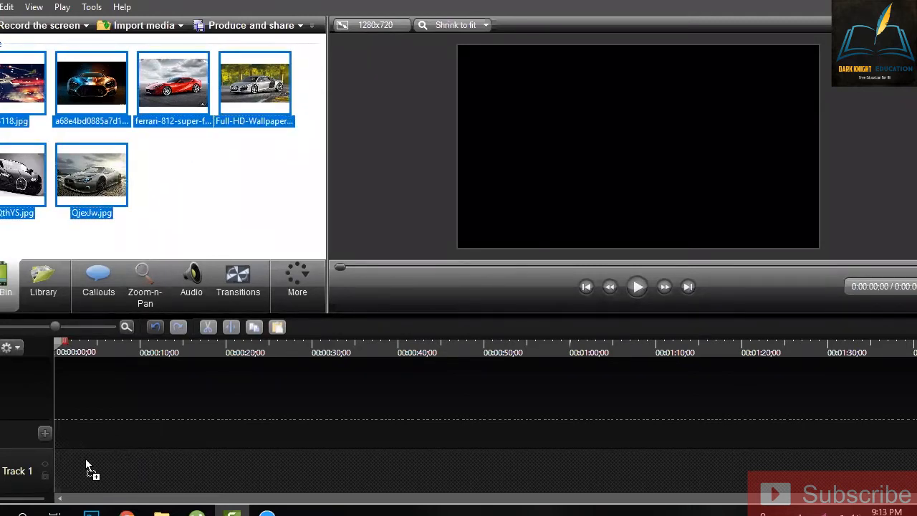
click(415, 471)
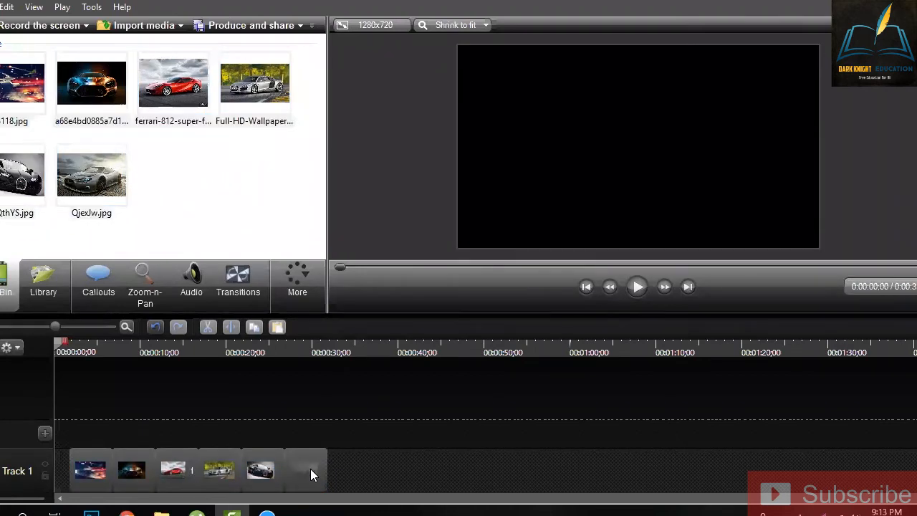
Step: Spread out the Track 1 clips: the first at the start, the second at about 20 seconds and the other four from about 40 seconds
drag(258, 479, 359, 492)
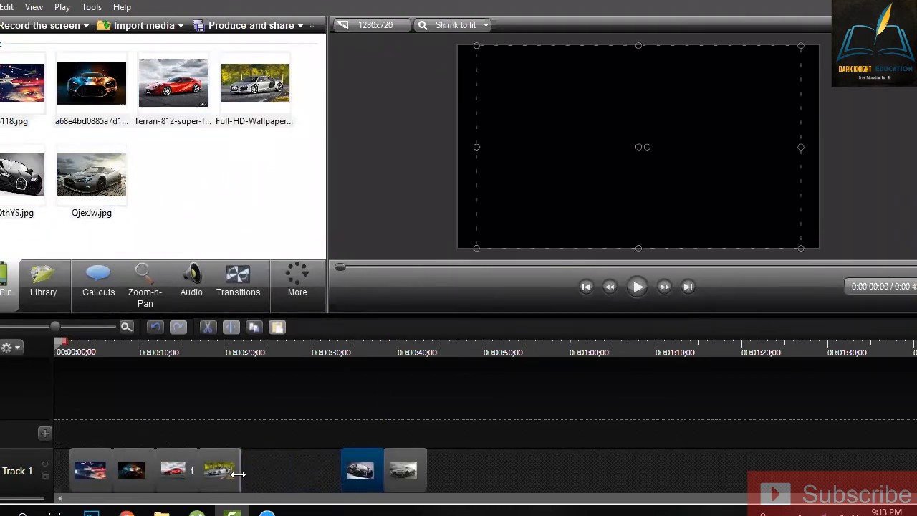
drag(404, 474, 548, 494)
drag(358, 476, 502, 472)
drag(175, 470, 283, 470)
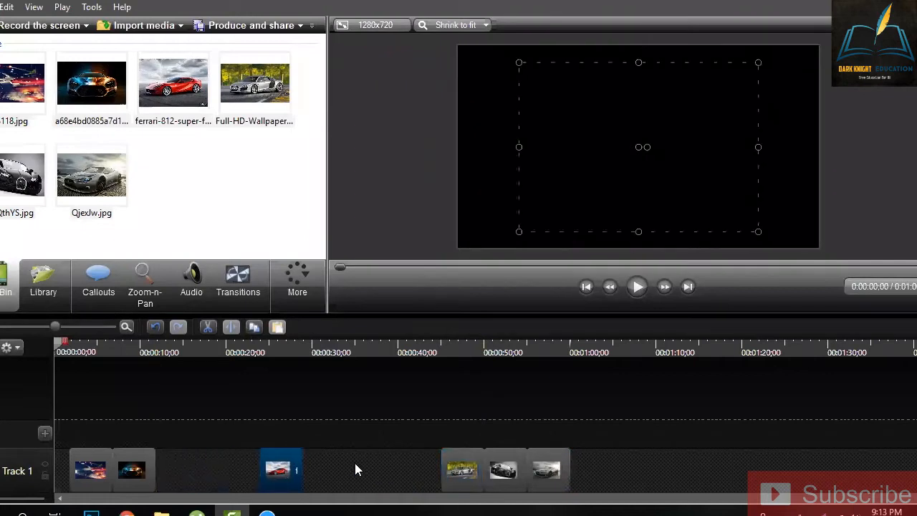
drag(355, 469, 357, 472)
drag(131, 471, 31, 471)
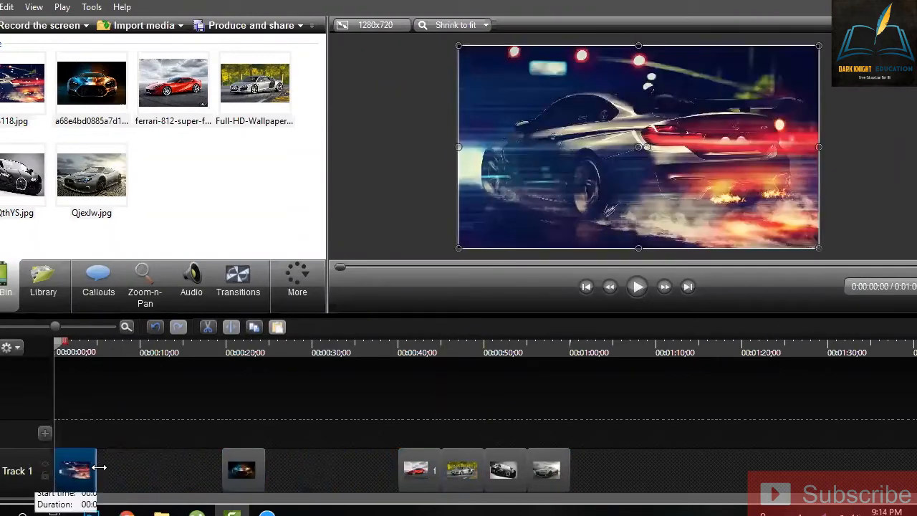
Step: Extend the first three car clips on Track 1 to about 15 seconds each, placed end to end from the start
drag(99, 467, 176, 470)
drag(239, 474, 300, 487)
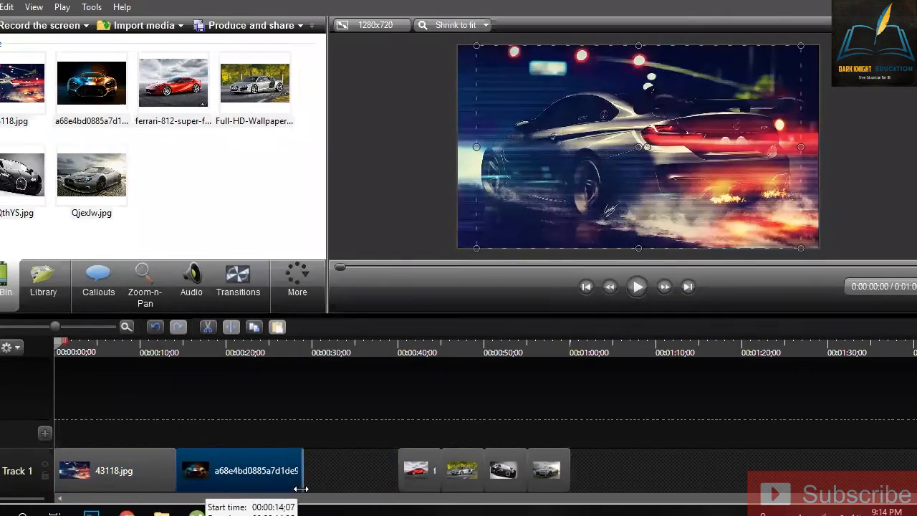
drag(436, 471, 347, 476)
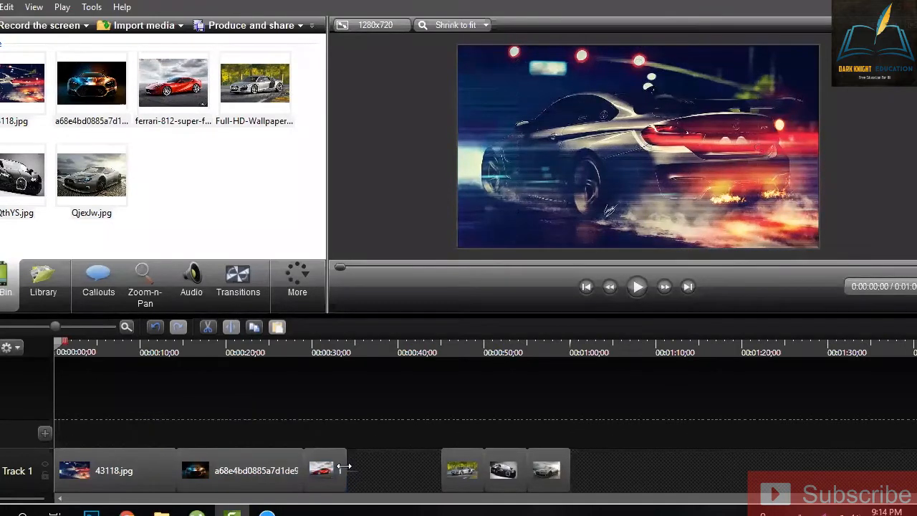
click(346, 469)
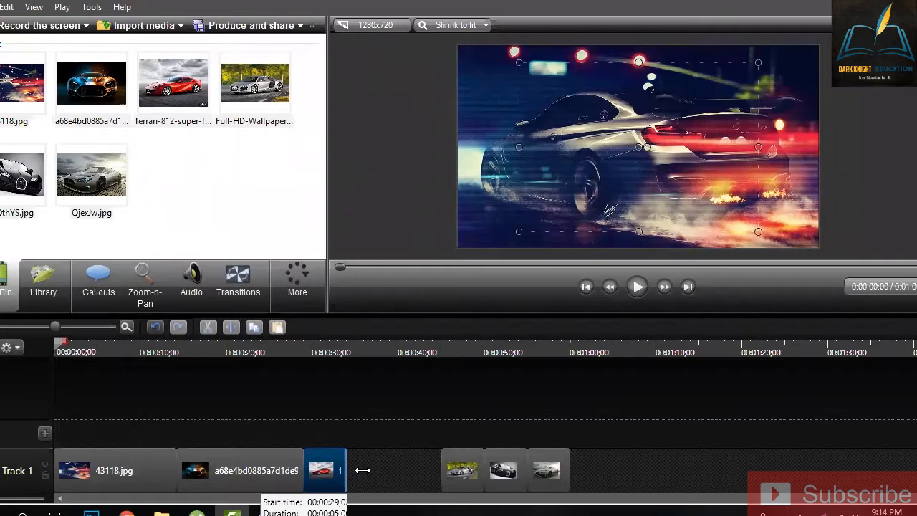
drag(362, 470, 432, 470)
Step: Shift the last two clips to start at about 60 seconds and extend the silver Audi clip to about 15 seconds, directly after the Ferrari clip
drag(548, 470, 635, 487)
drag(515, 469, 605, 468)
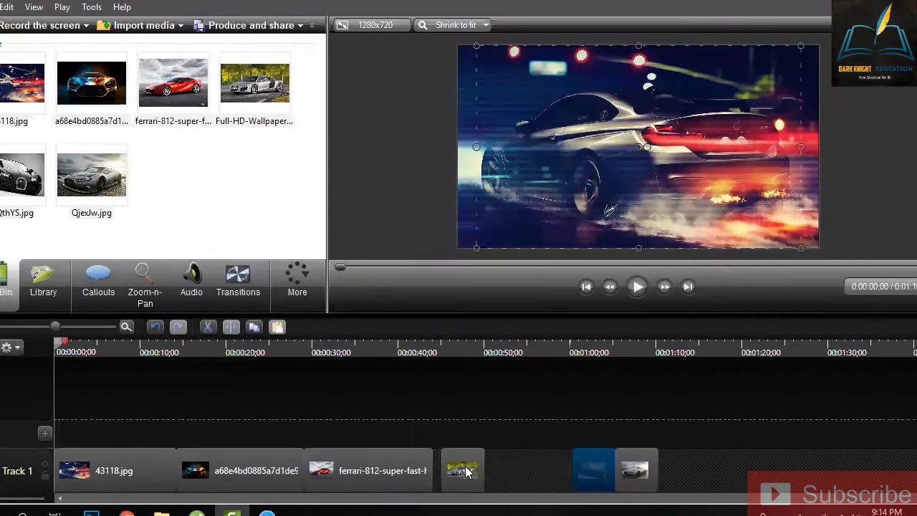
drag(471, 470, 469, 470)
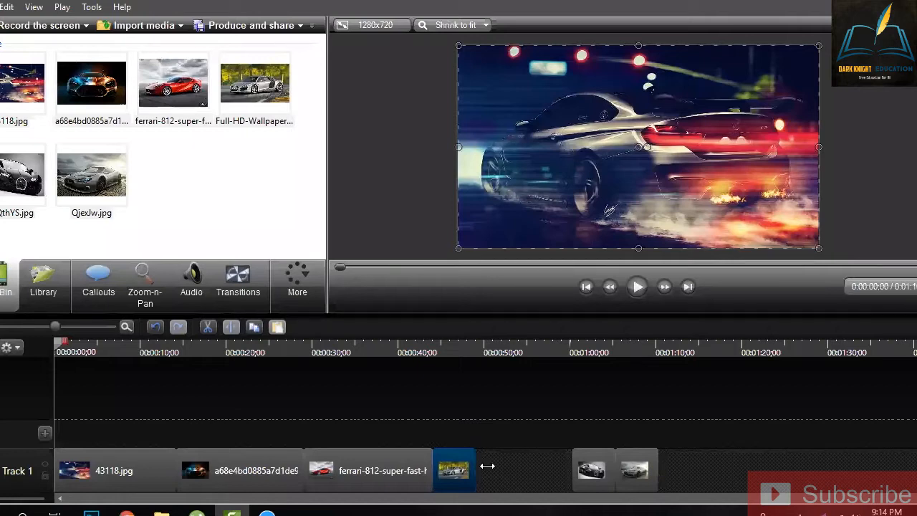
drag(487, 463, 561, 482)
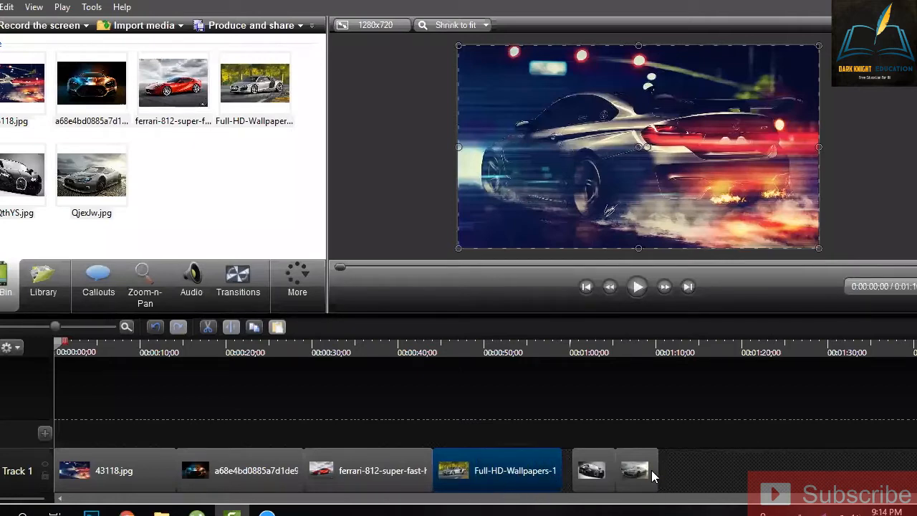
Step: Extend the ppQthYS.jpg clip to about 14 seconds directly after the Audi clip and delete the sixth clip from Track 1
drag(634, 475, 665, 489)
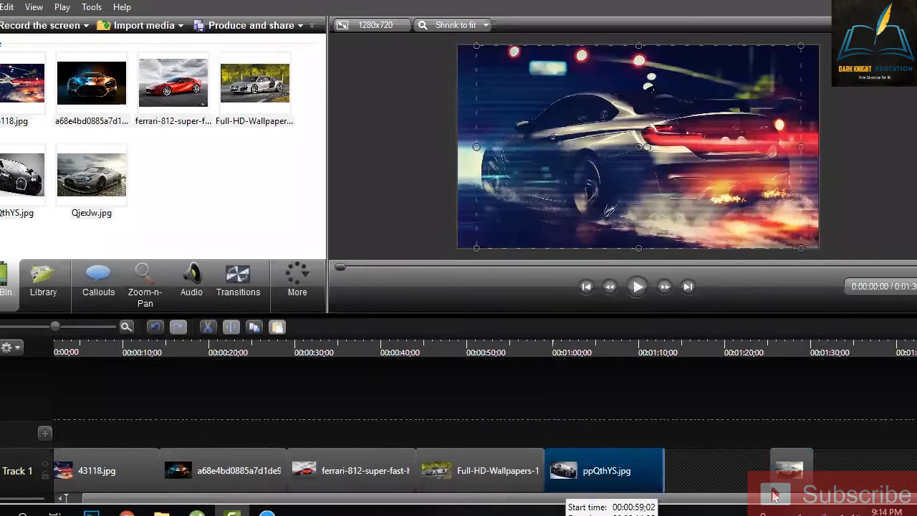
right_click(788, 472)
click(716, 323)
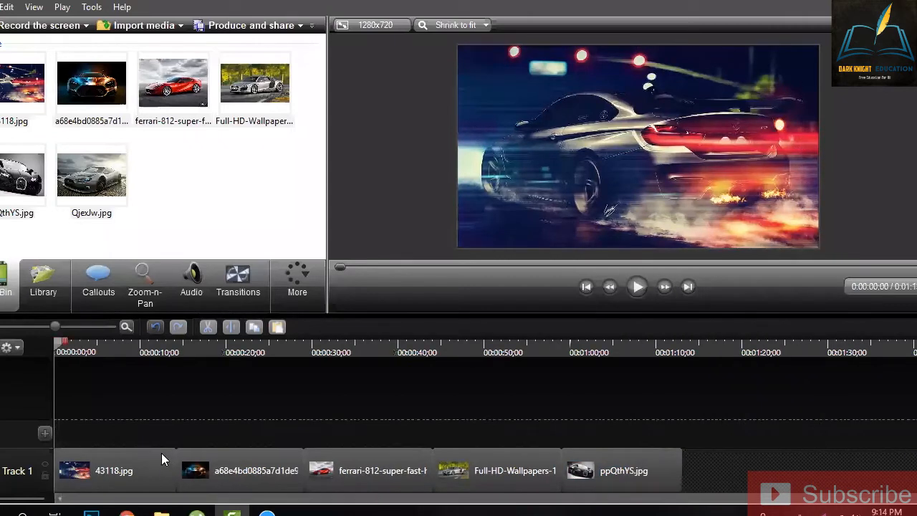
Step: Enlarge the blue and orange car image on the canvas to cover the black bars at both sides
drag(58, 354, 126, 355)
click(210, 398)
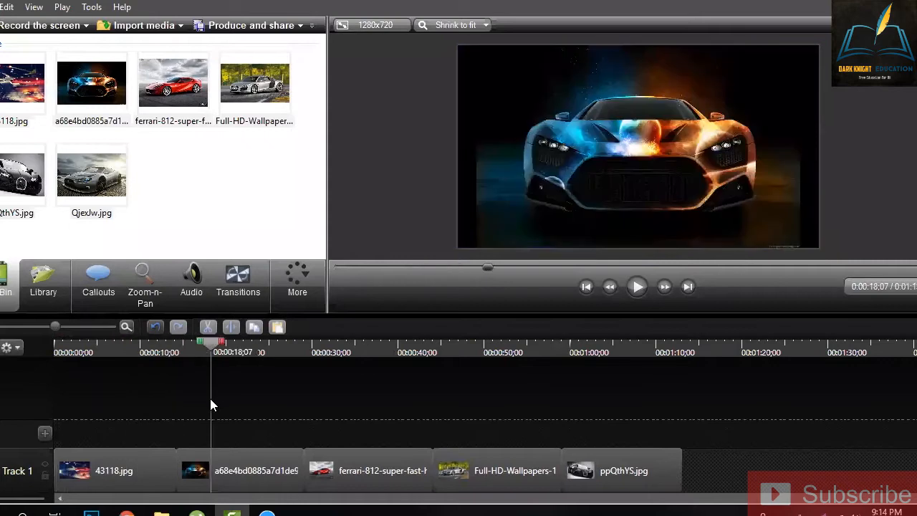
click(229, 464)
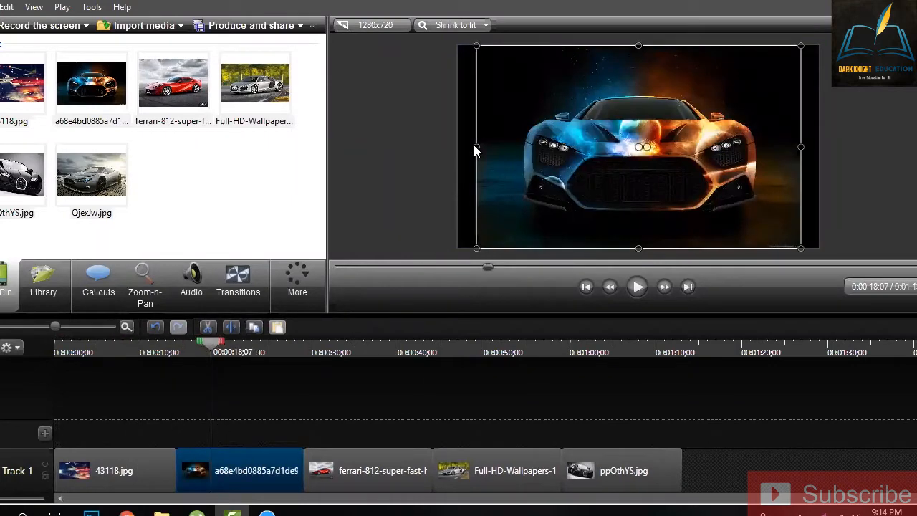
drag(477, 249, 455, 257)
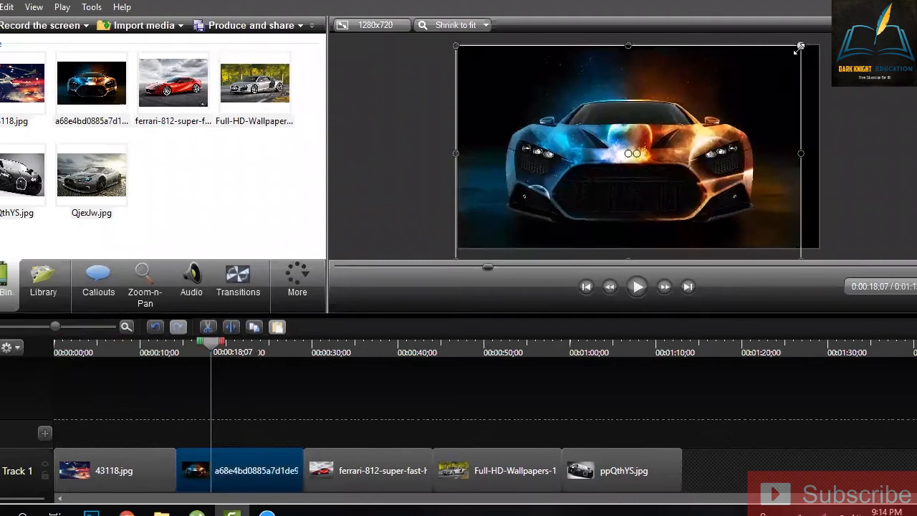
mouse_move(800, 47)
mouse_down()
mouse_move(817, 36)
mouse_move(815, 43)
mouse_up()
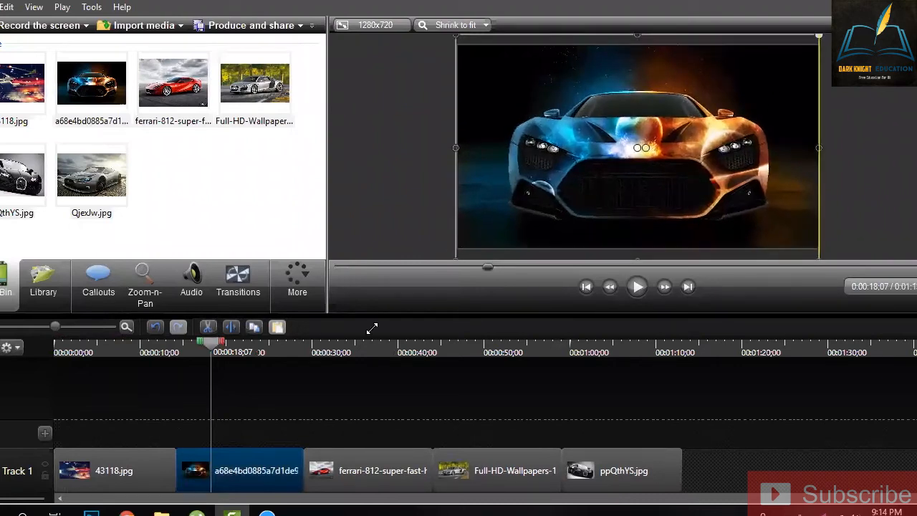
Step: Enlarge the red Ferrari image at about 32 seconds so that it fills the whole canvas
click(332, 355)
click(608, 174)
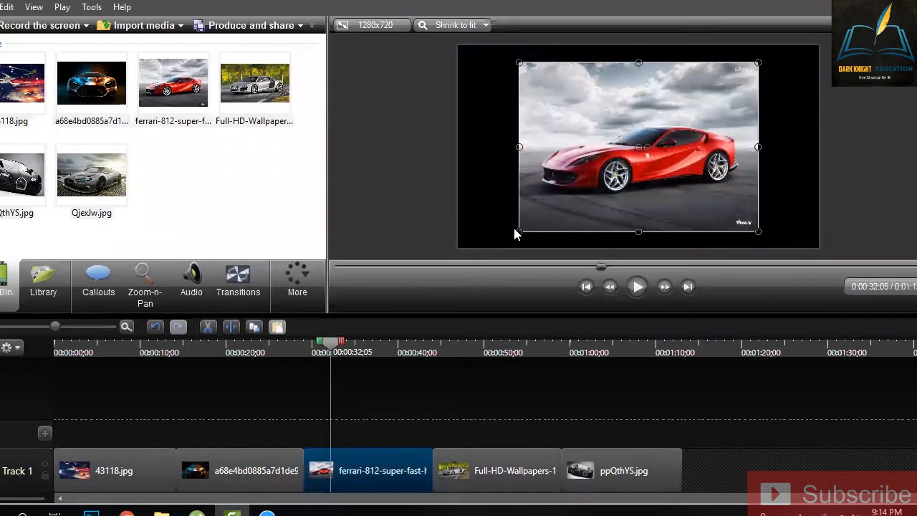
drag(491, 241, 445, 258)
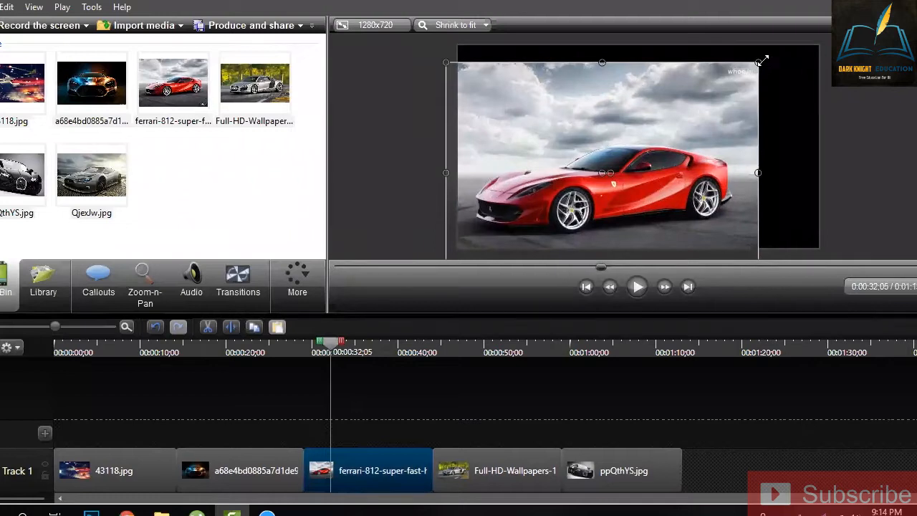
drag(757, 62, 825, 38)
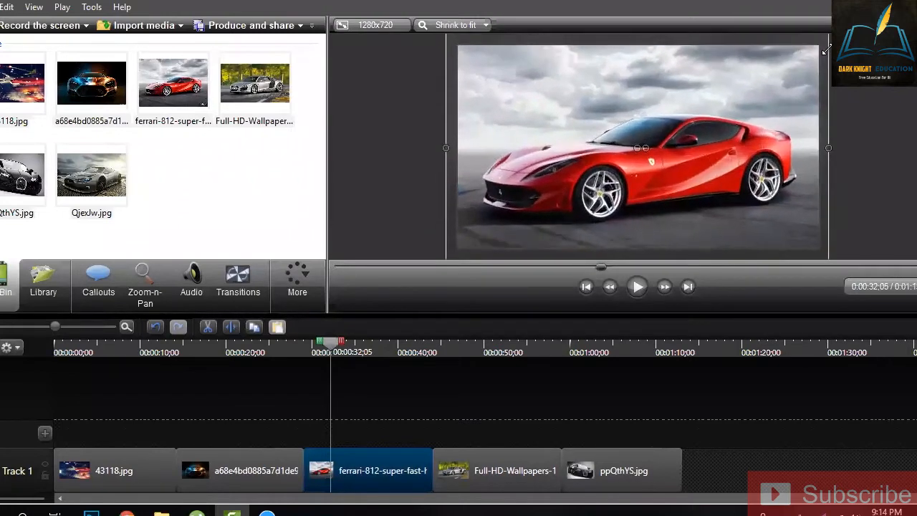
click(426, 175)
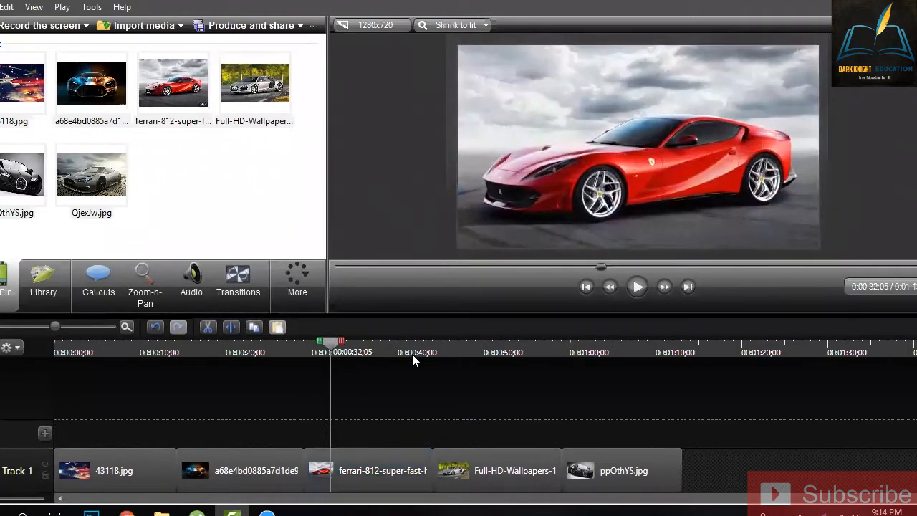
Step: Check the framing of the silver Audi image and enlarge the black Bugatti image to fill the canvas
click(496, 348)
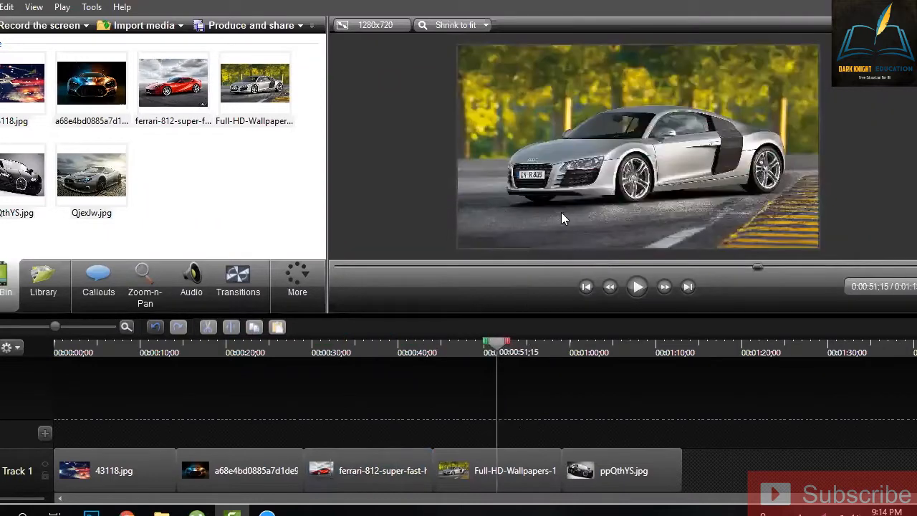
click(633, 348)
click(512, 224)
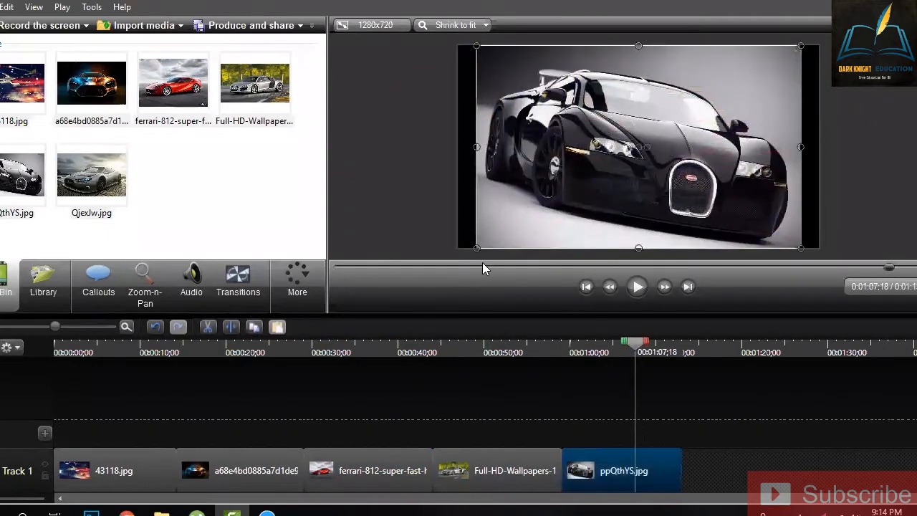
drag(477, 249, 454, 262)
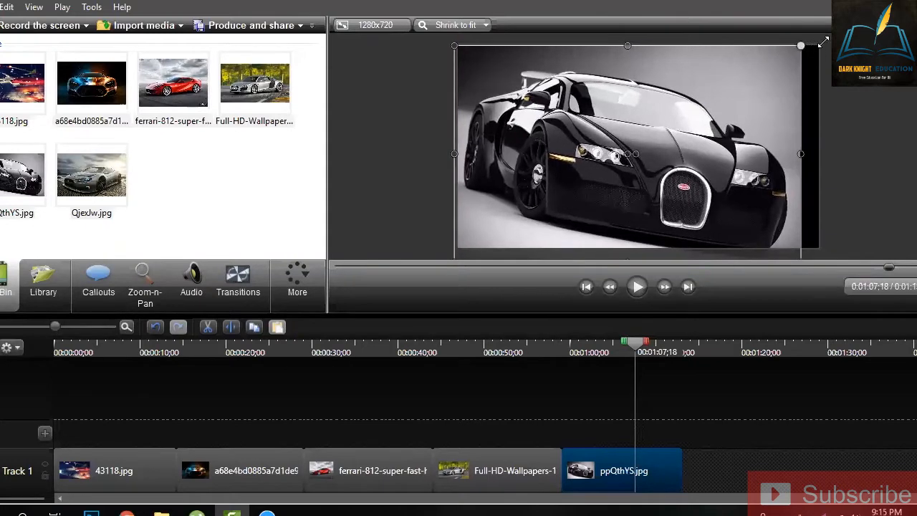
drag(824, 42, 820, 45)
click(399, 155)
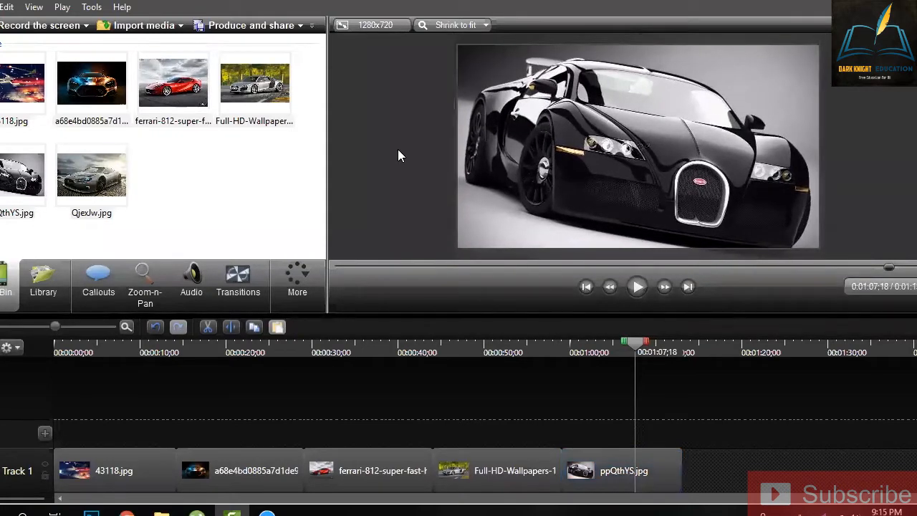
Step: Return the playhead to the start of the timeline and browse the available transitions
click(86, 349)
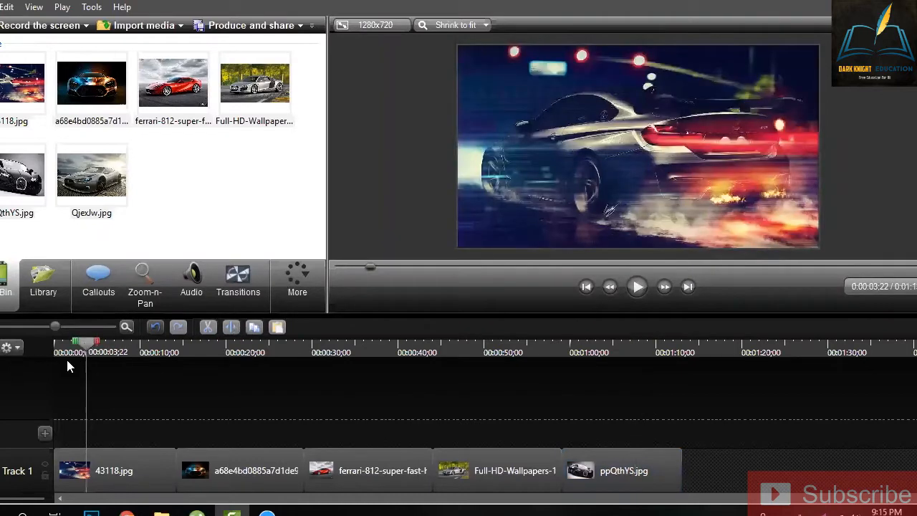
drag(67, 360, 53, 364)
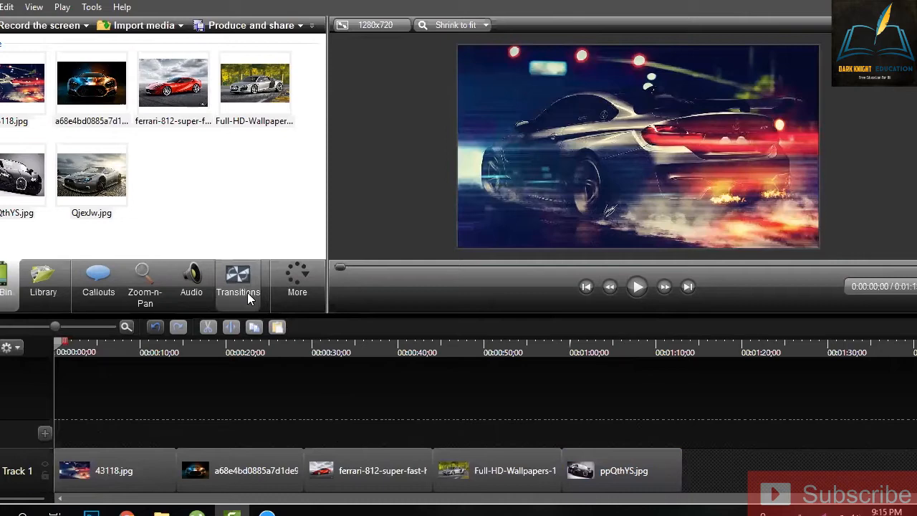
click(247, 292)
scroll(238, 207, down, 2)
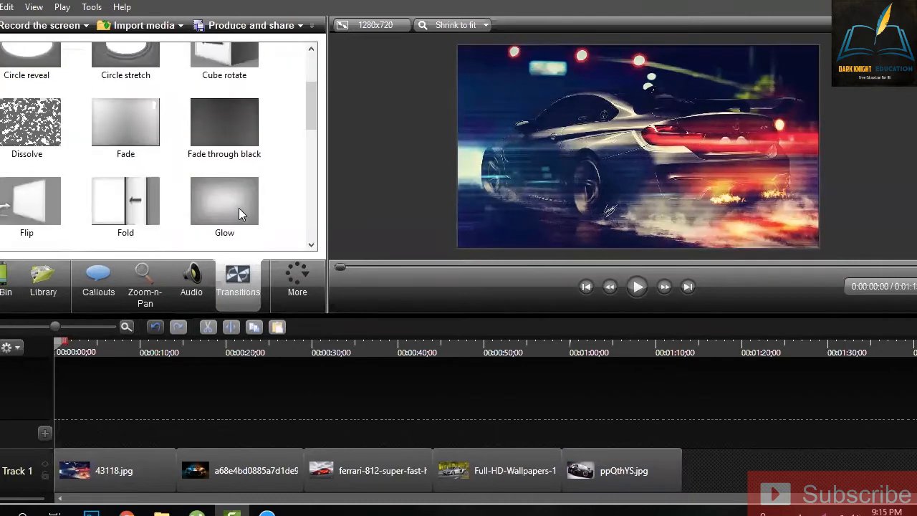
scroll(238, 207, down, 2)
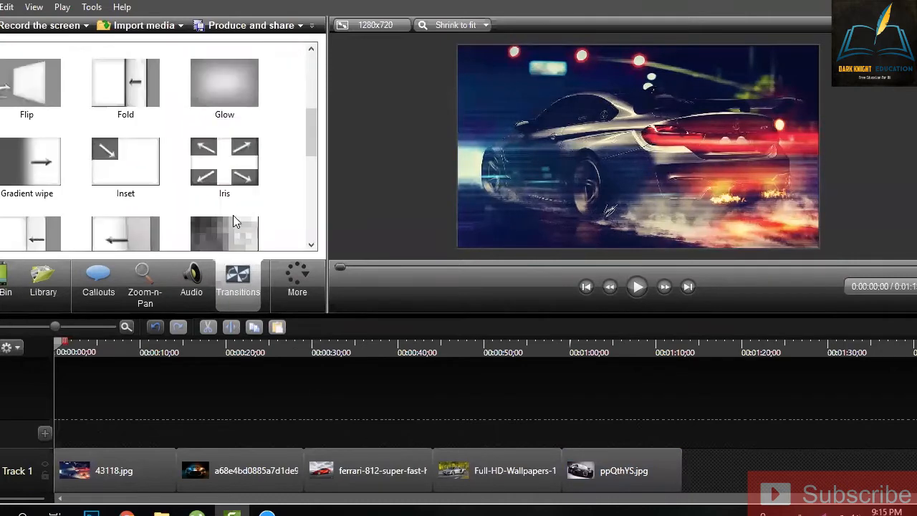
scroll(234, 219, up, 4)
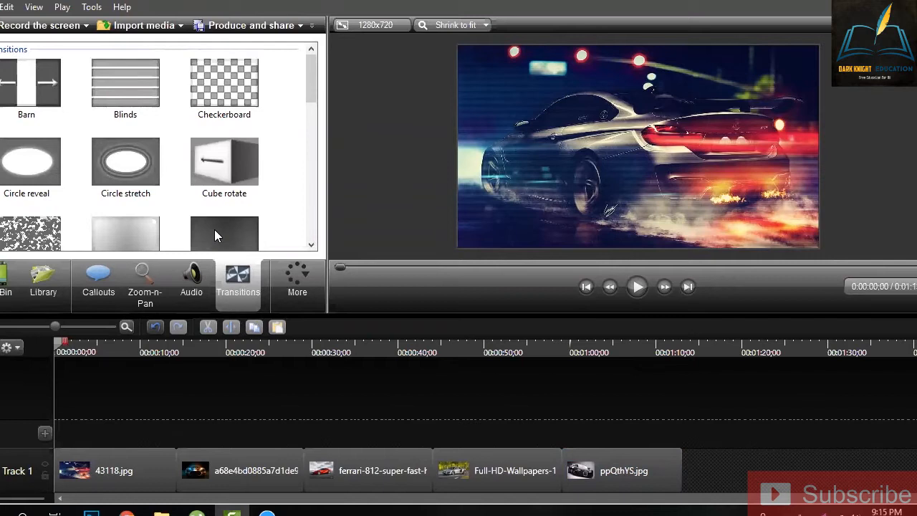
Step: Select all five Track 1 clips, shift them along by about 9 seconds and move them back to the timeline start
drag(123, 404, 666, 511)
drag(659, 471, 717, 469)
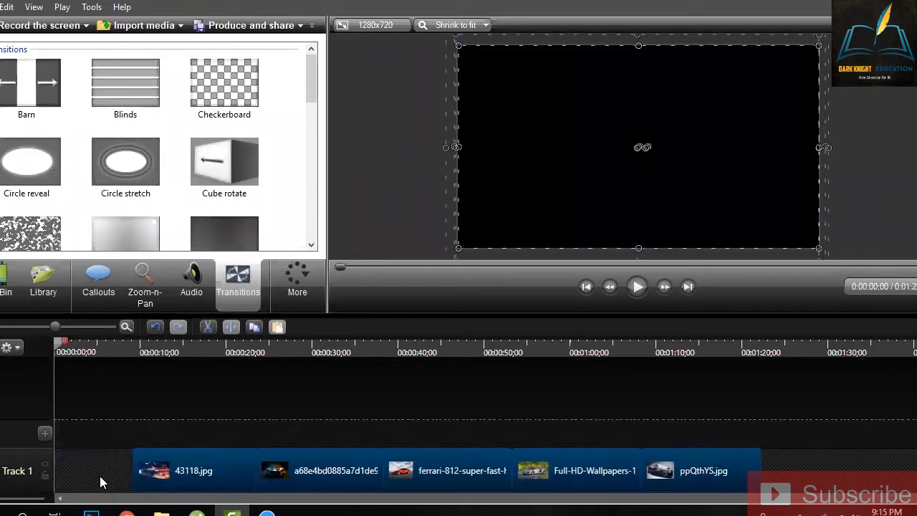
drag(173, 484, 95, 486)
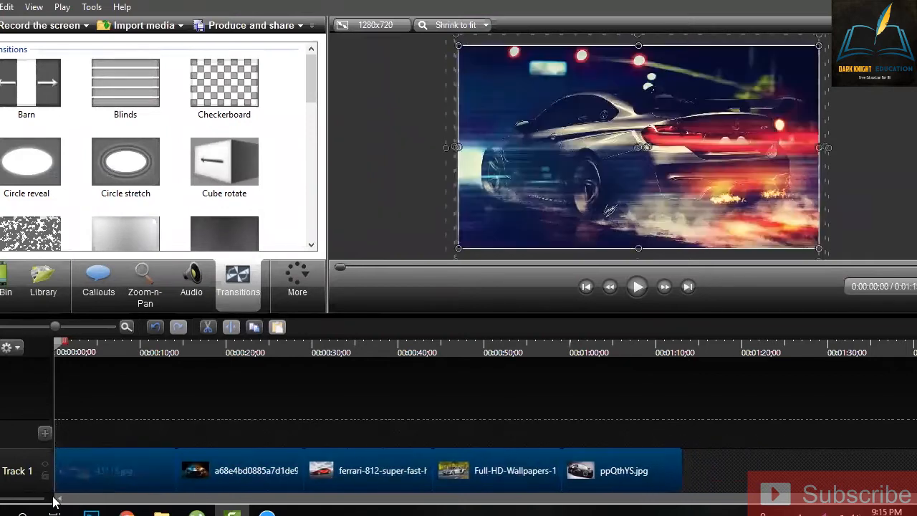
click(169, 422)
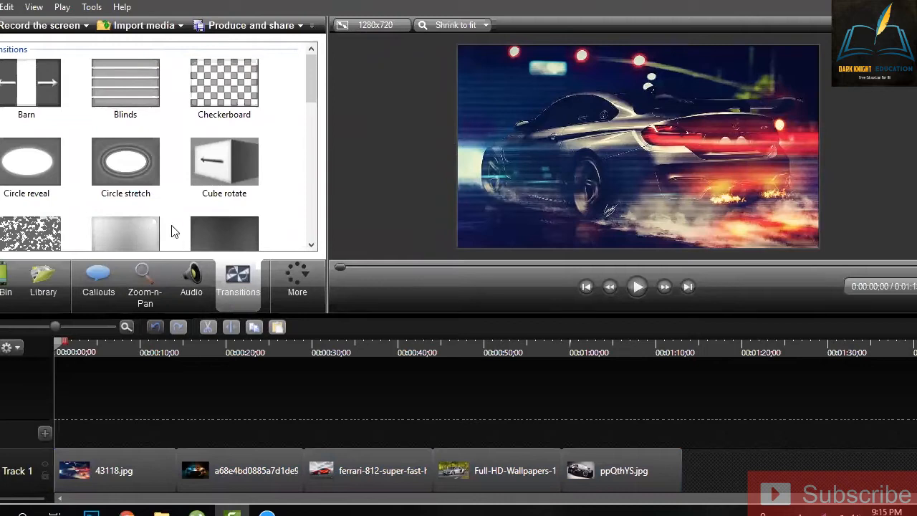
Step: Add a Fade transition to the start of the 43118.jpg clip and preview it
scroll(209, 208, down, 2)
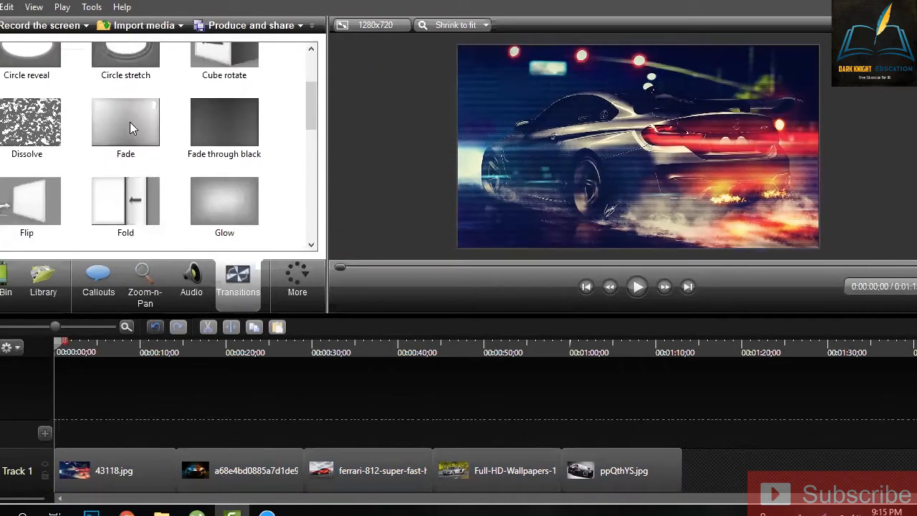
drag(130, 122, 59, 466)
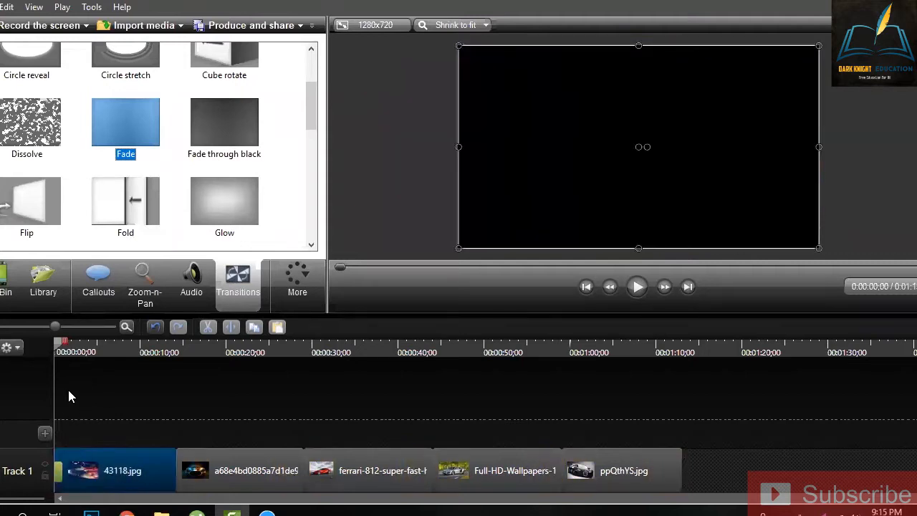
click(636, 289)
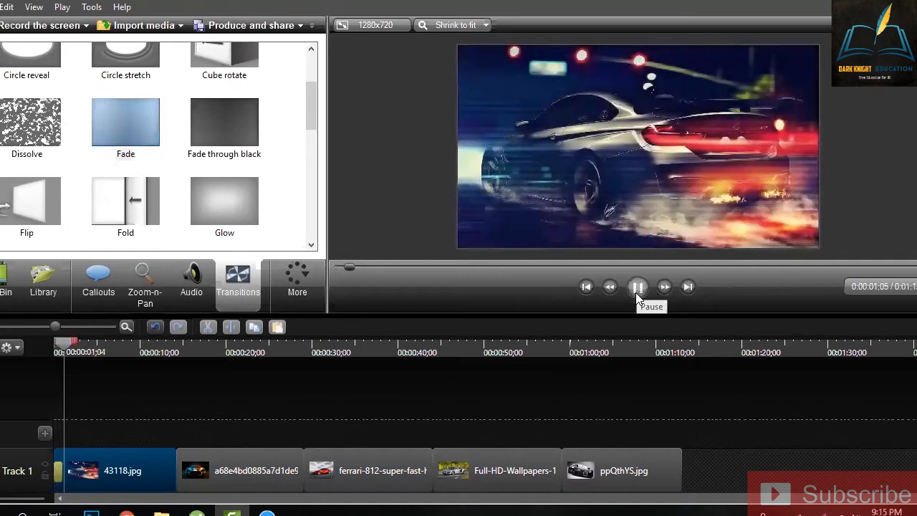
click(636, 290)
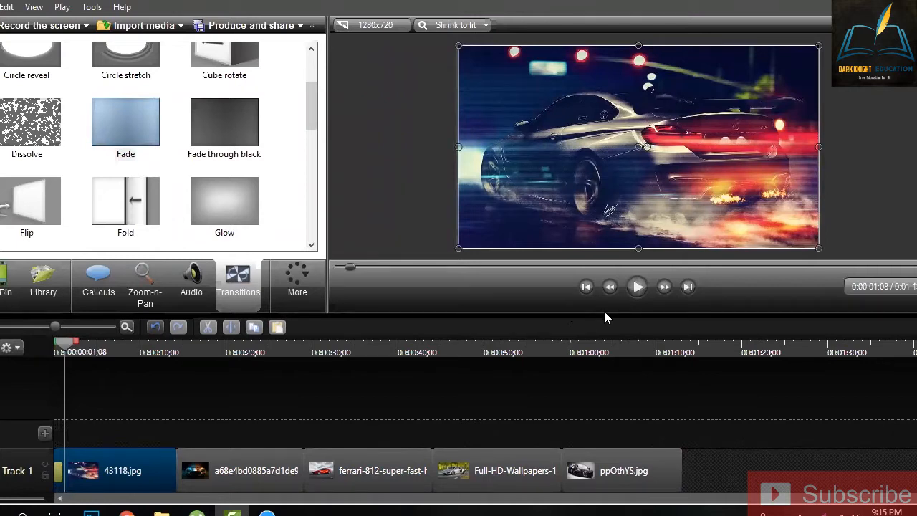
click(129, 409)
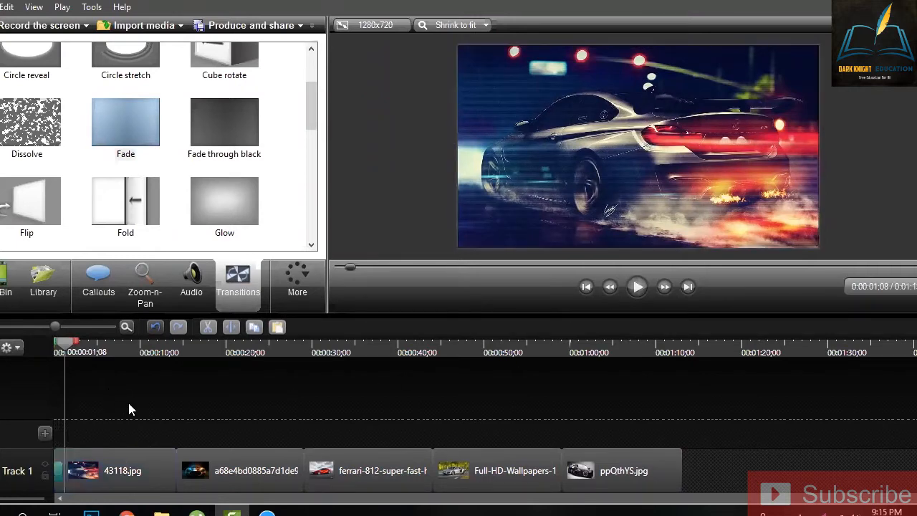
Step: Add a zoom-in framed on the middle of the car in the 43118.jpg clip and stretch its animation to near the clip's end
click(150, 291)
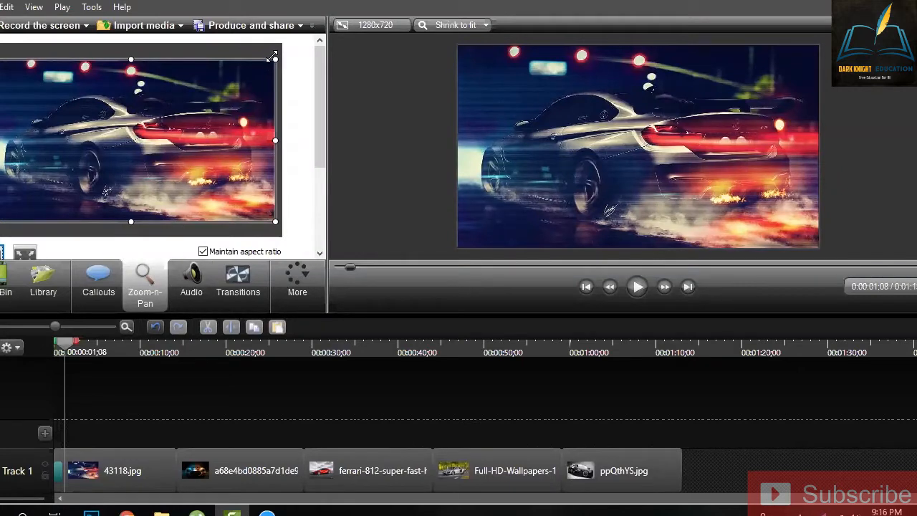
drag(272, 58, 186, 131)
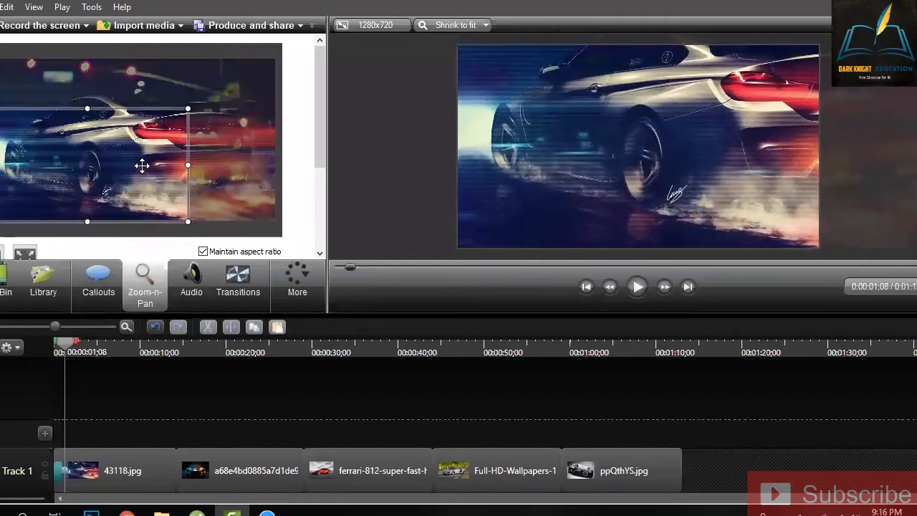
drag(94, 169, 161, 167)
drag(107, 124, 92, 90)
drag(163, 129, 126, 143)
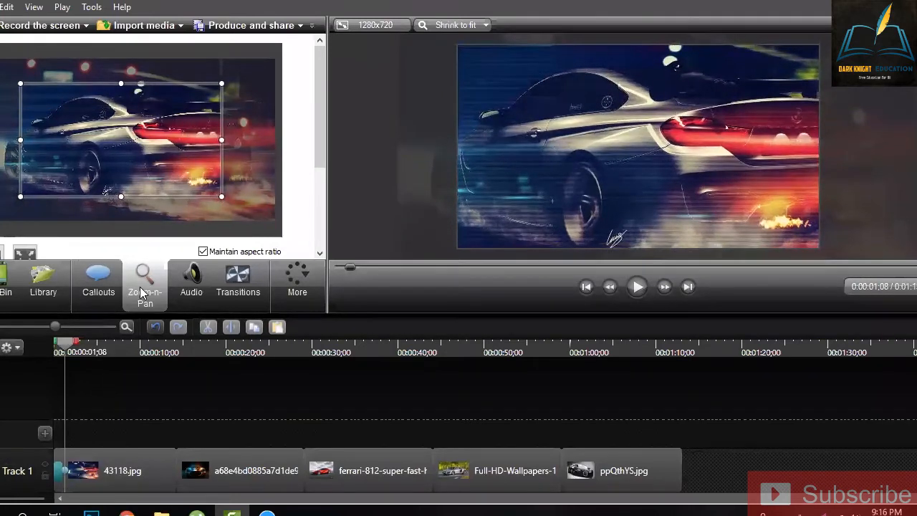
click(67, 470)
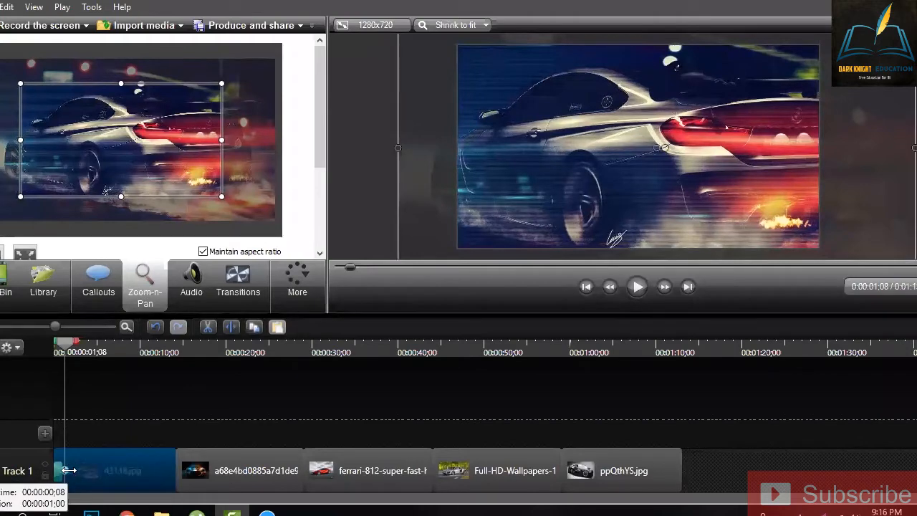
drag(68, 470, 164, 470)
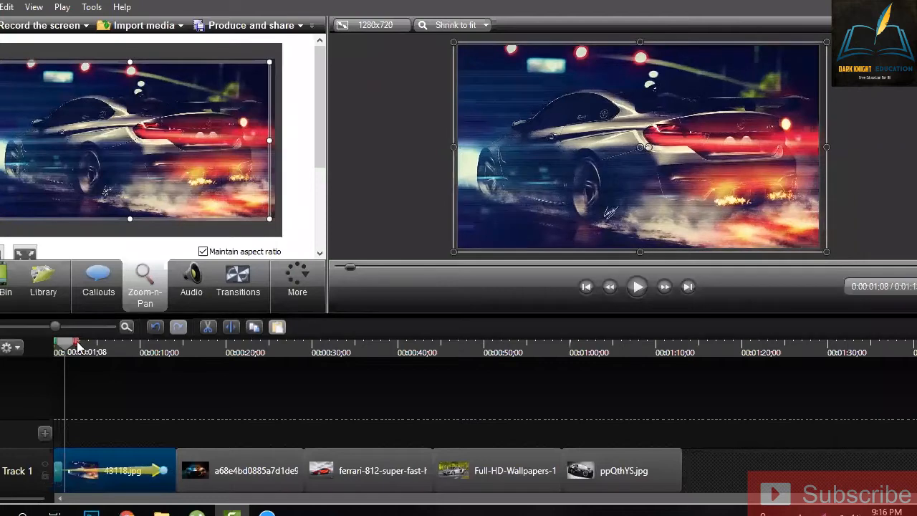
Step: Preview the 43118.jpg zoom from the timeline start and check the cut to the second clip
drag(66, 342, 46, 346)
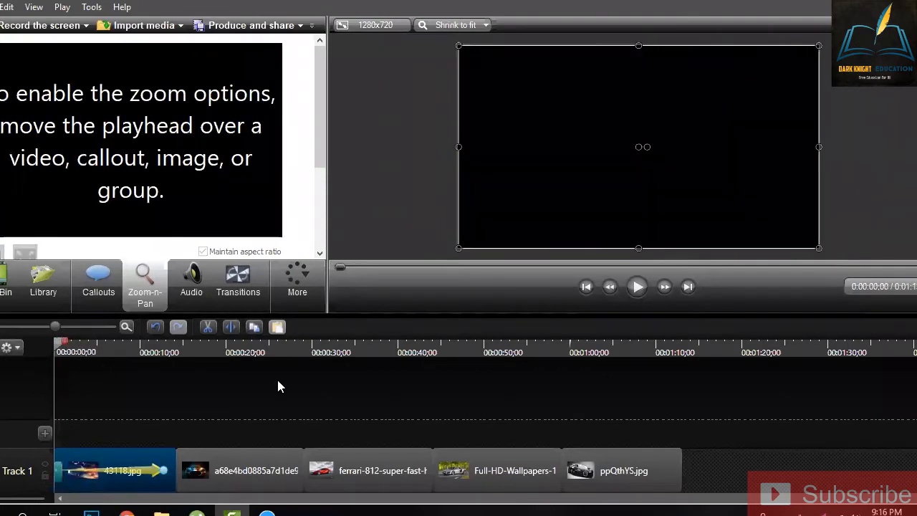
click(638, 287)
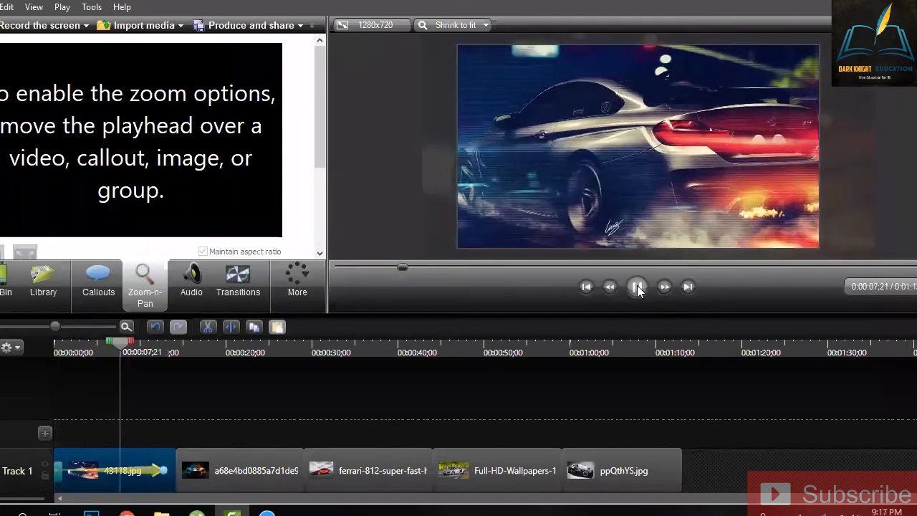
mouse_move(152, 353)
mouse_down()
mouse_move(126, 349)
mouse_move(165, 355)
mouse_up()
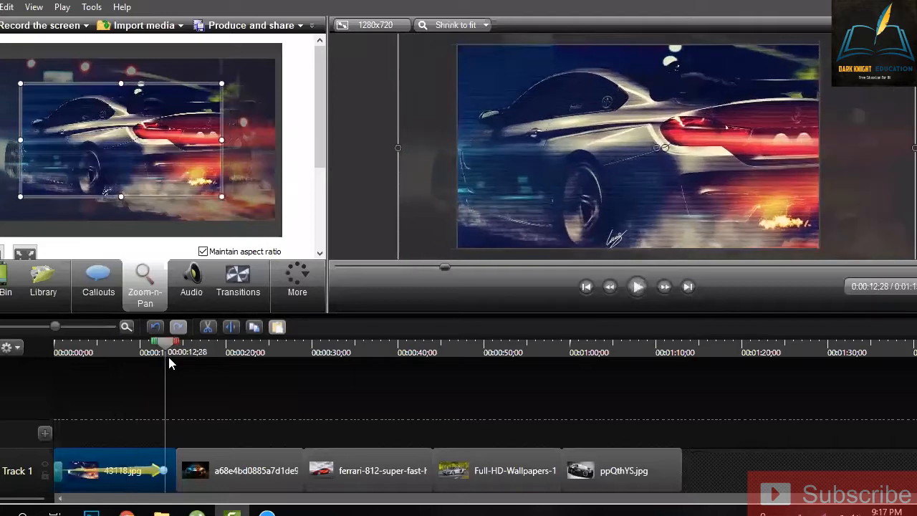
click(172, 364)
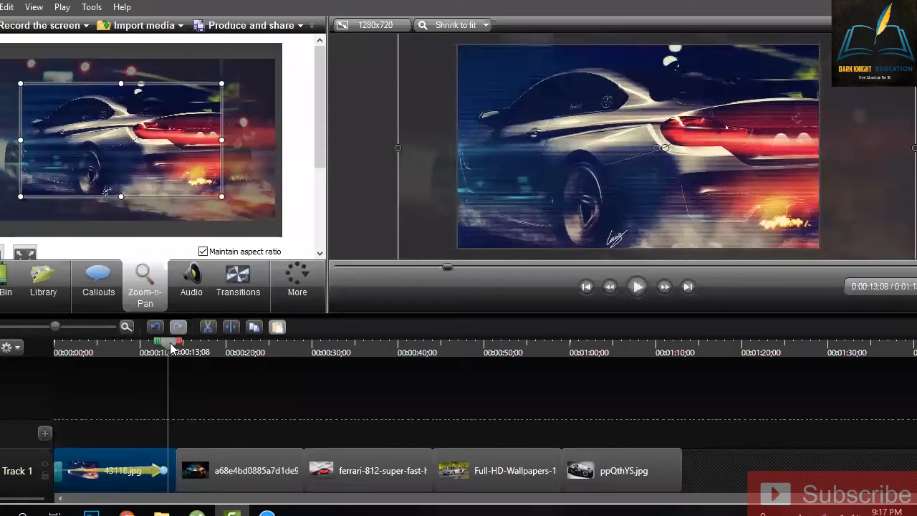
click(176, 379)
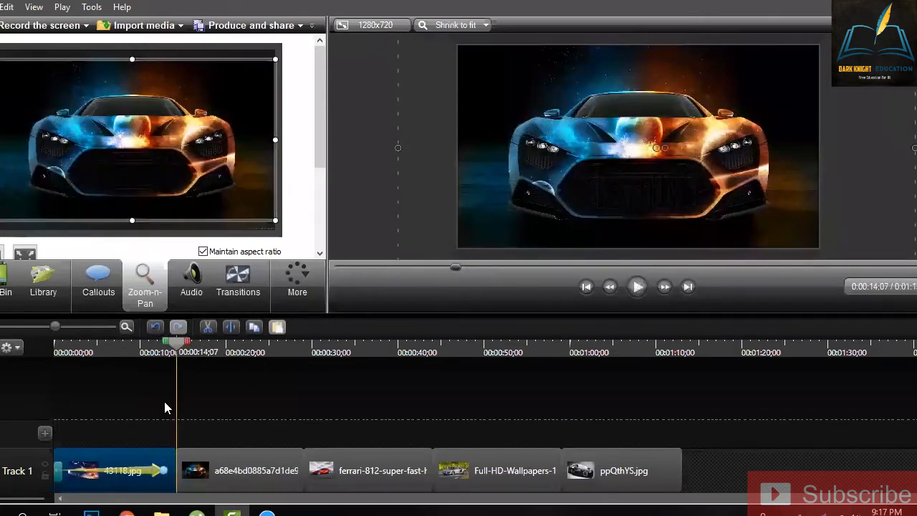
click(166, 421)
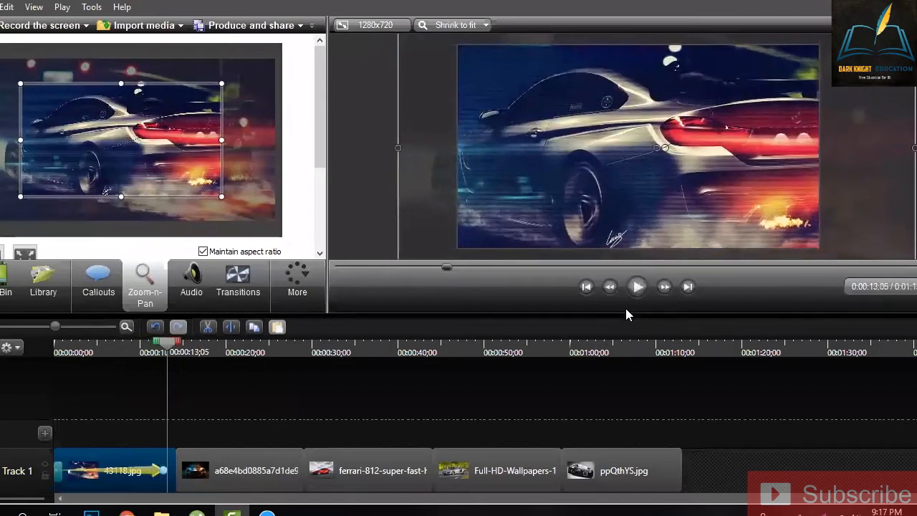
click(642, 291)
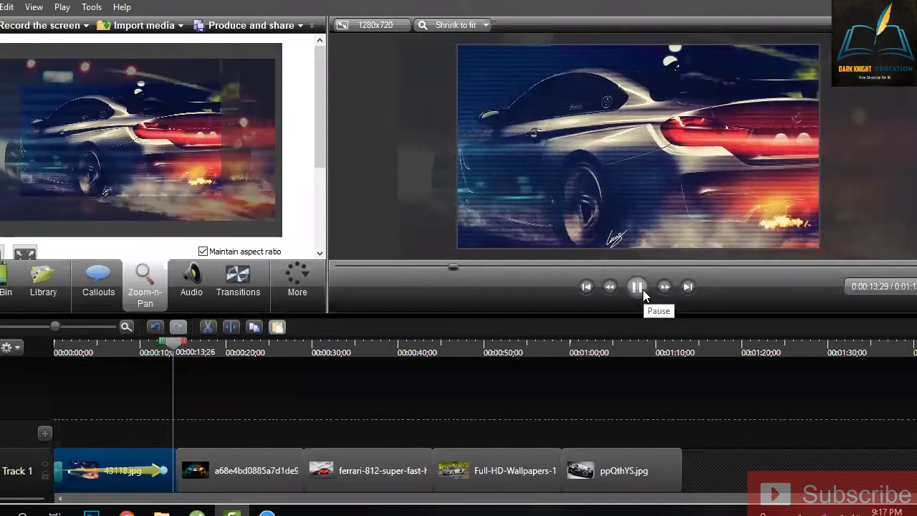
key(space)
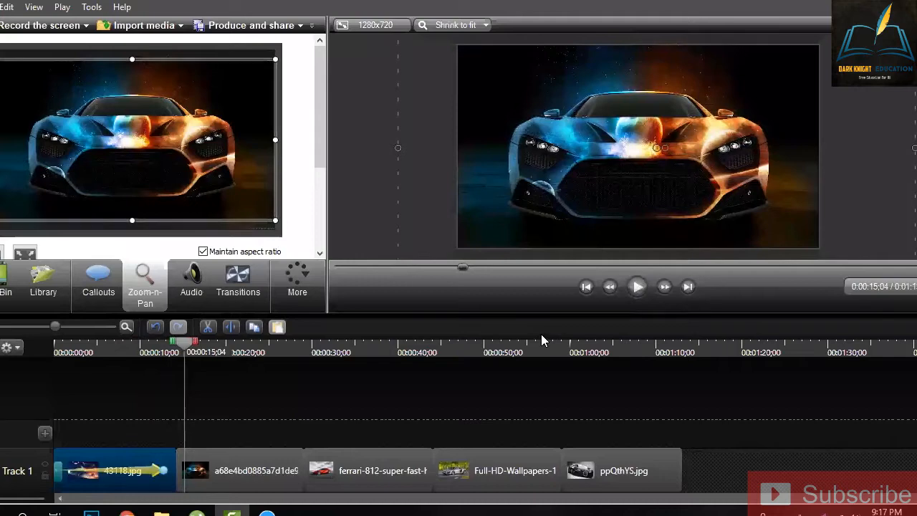
Step: Add a Dissolve transition between the 43118.jpg clip and the second clip and preview it
click(247, 286)
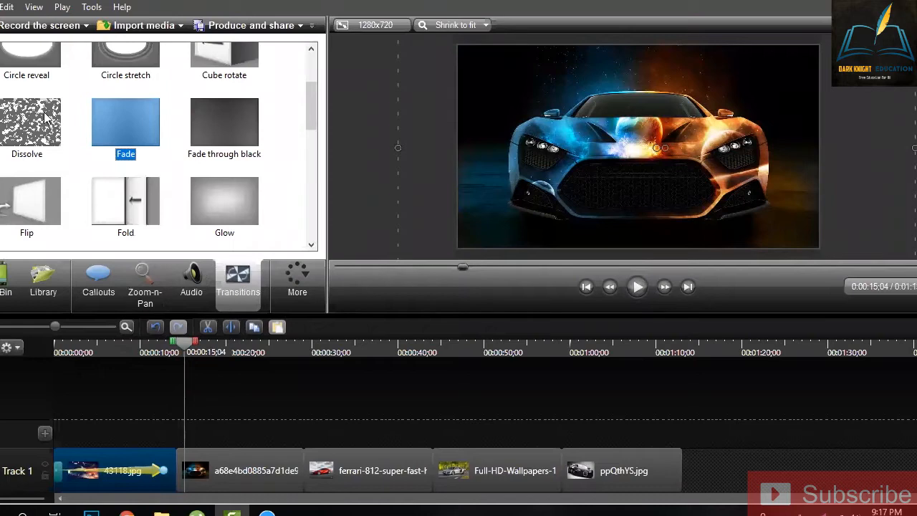
drag(45, 118, 162, 470)
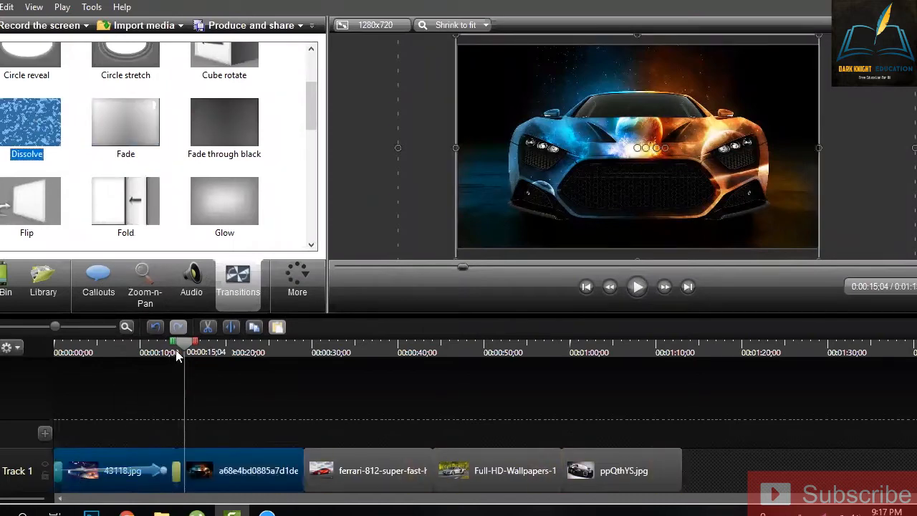
drag(178, 356, 147, 356)
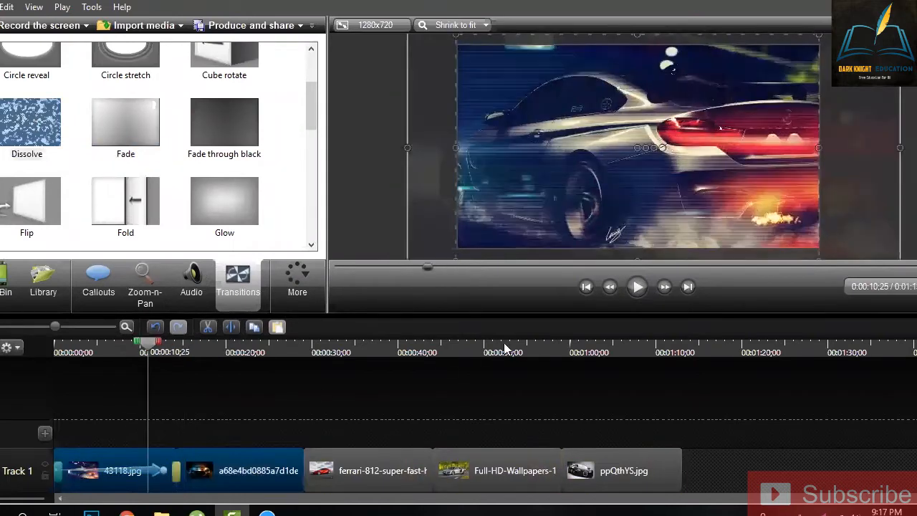
click(636, 287)
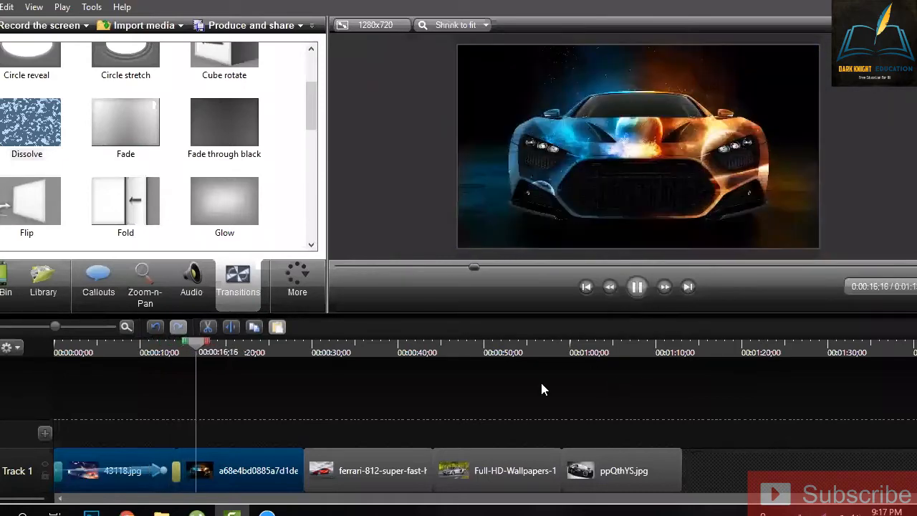
Step: Add a zoom-in framed on the blue and orange car in the second clip, with the animation stretched to near the clip's end
click(215, 448)
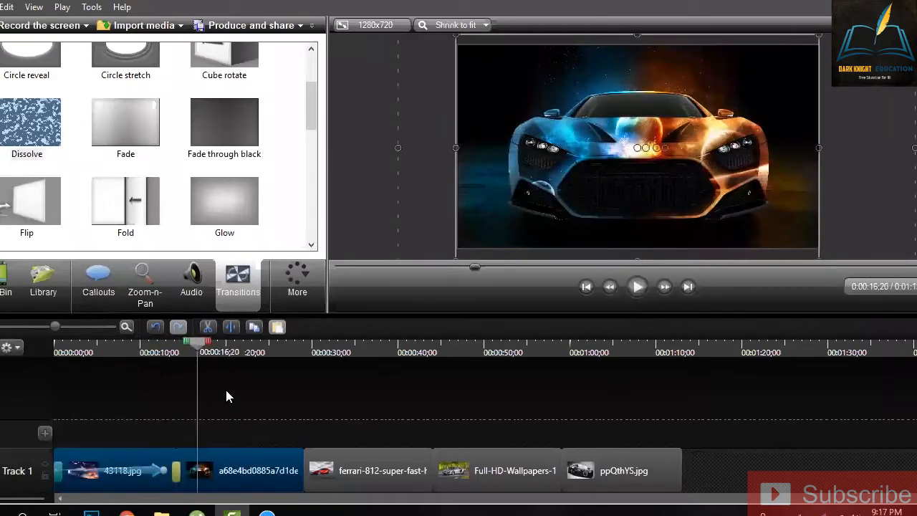
key(z)
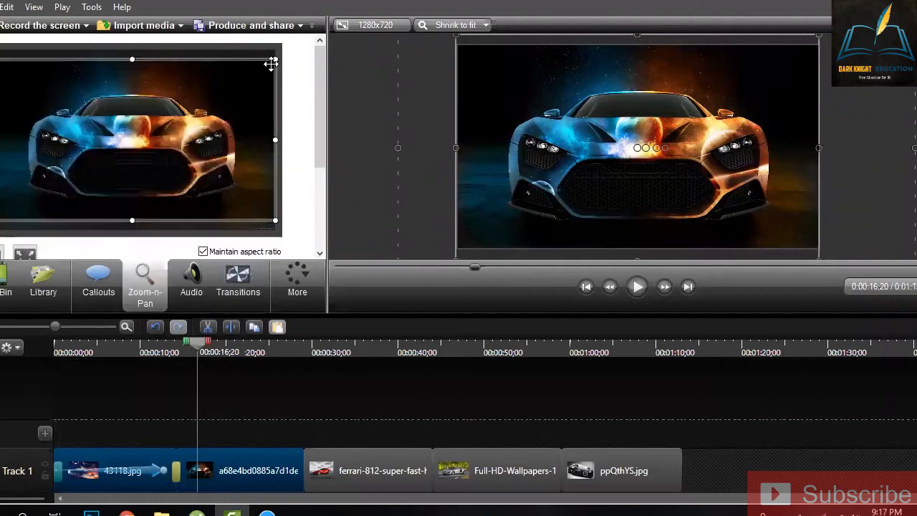
drag(277, 58, 103, 152)
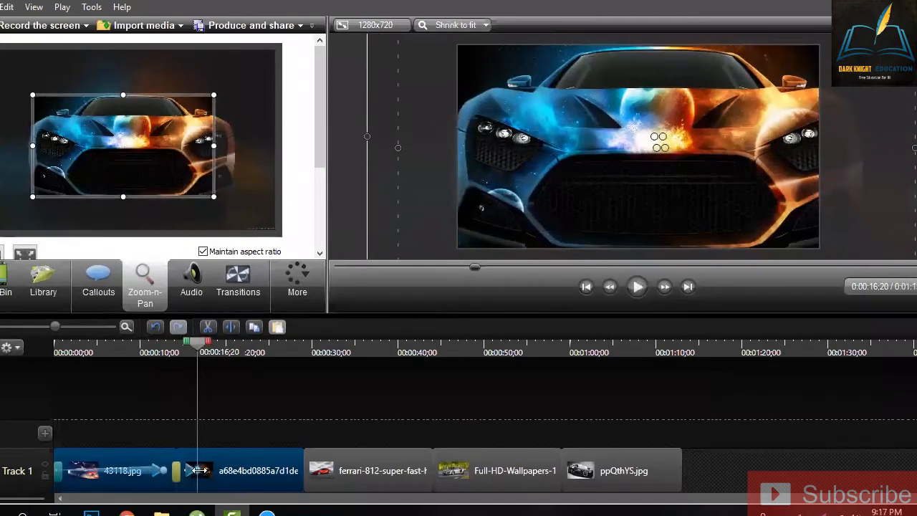
Step: Add a Radial wipe transition between the second clip and the red Ferrari clip
click(326, 348)
click(238, 279)
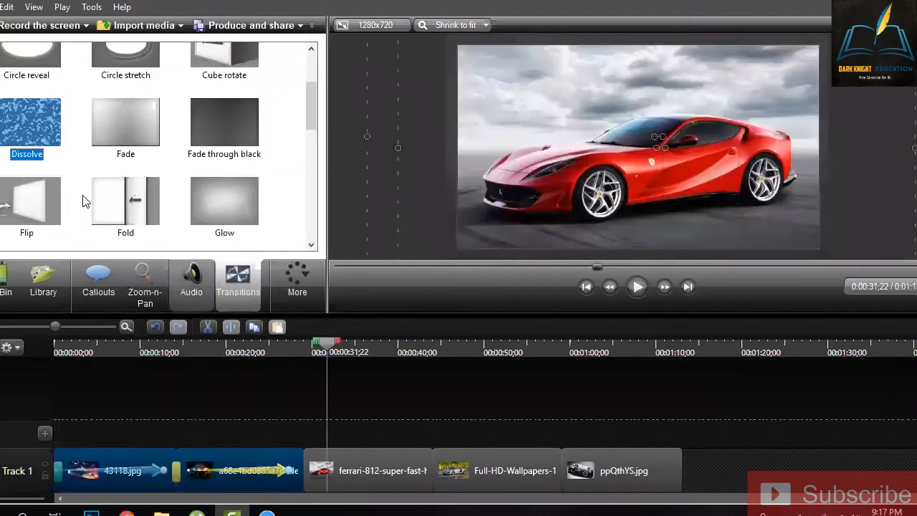
scroll(86, 198, down, 5)
drag(128, 218, 296, 478)
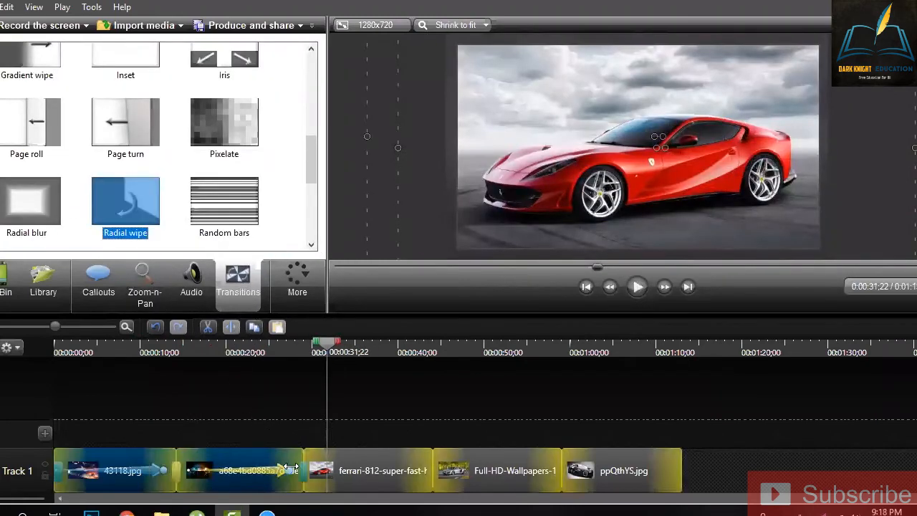
Step: Add a zoom-in framed on the red Ferrari near its clip's start and stretch the animation to near the clip's end
click(131, 295)
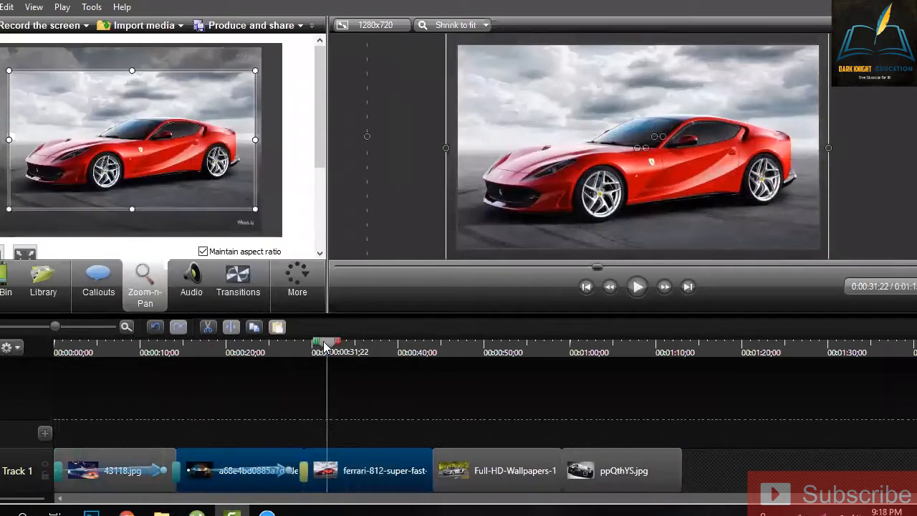
drag(327, 346, 318, 362)
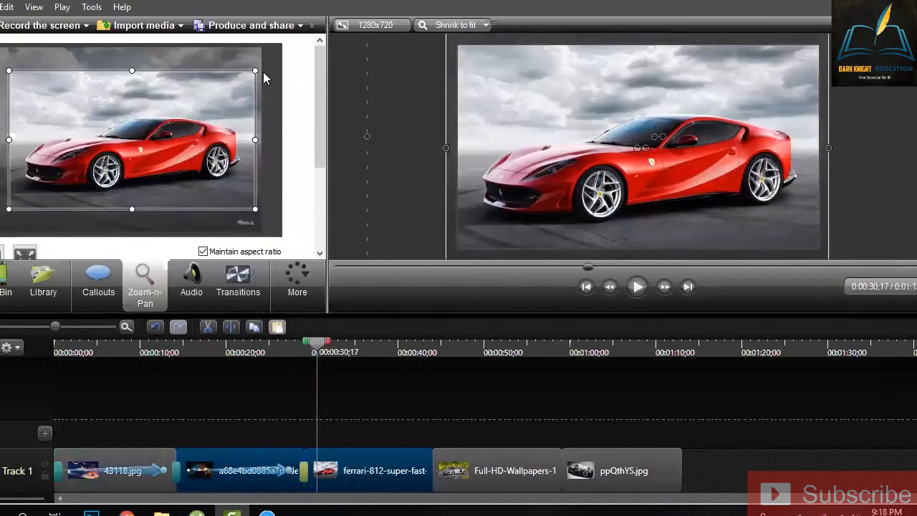
drag(252, 72, 172, 118)
drag(137, 164, 172, 152)
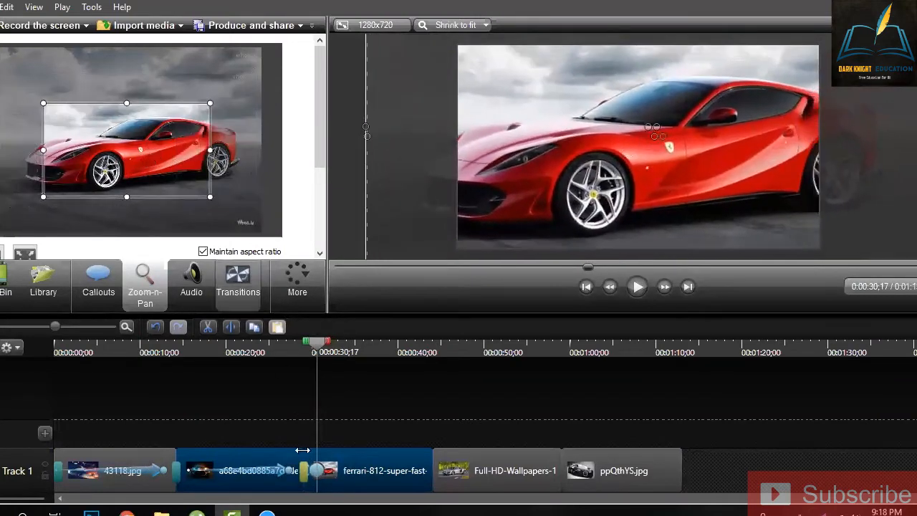
drag(318, 471, 422, 470)
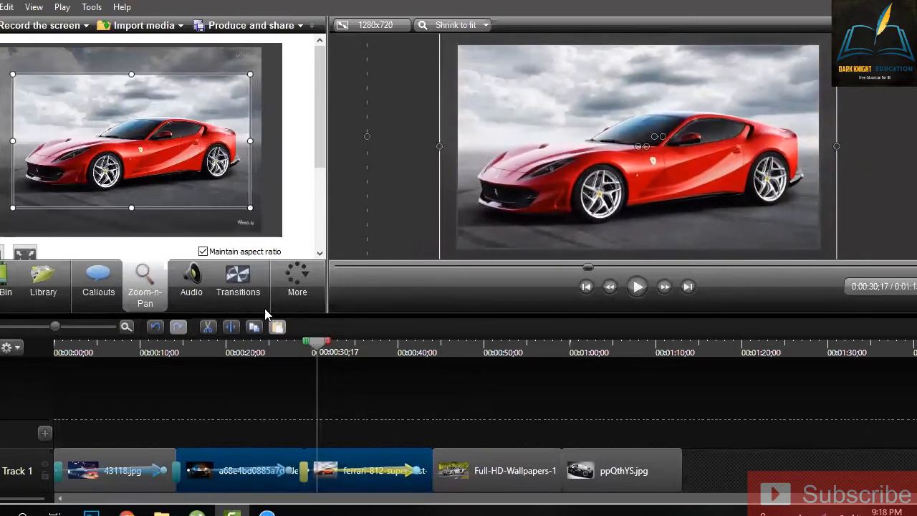
Step: Add a Strips transition between the Ferrari clip and the silver Audi clip
click(238, 283)
scroll(80, 192, down, 3)
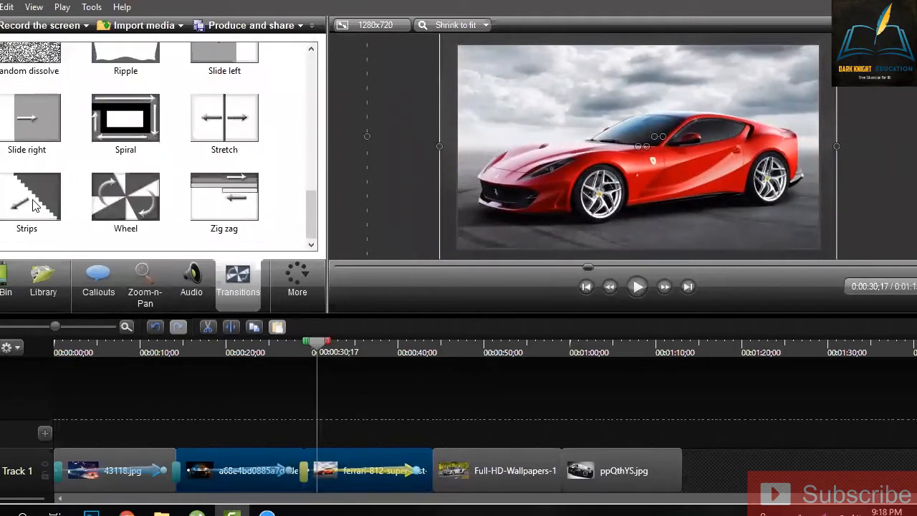
drag(33, 202, 428, 459)
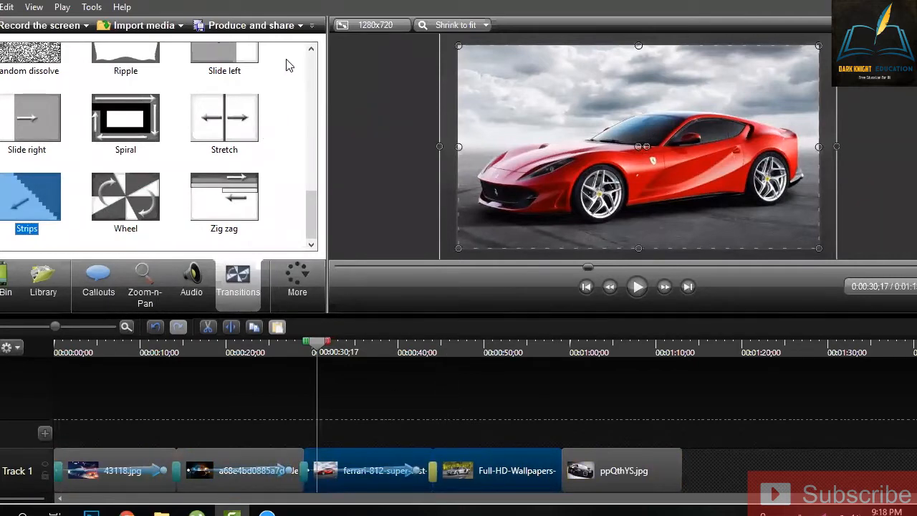
Step: Add a zoom-in centred on the silver Audi near its clip's start and stretch the animation to near the clip's end
click(445, 352)
drag(273, 61, 172, 136)
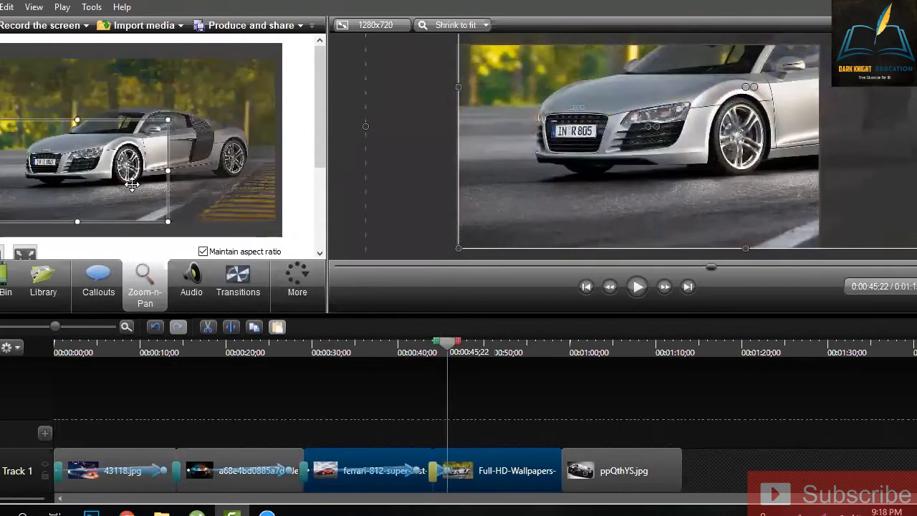
click(446, 469)
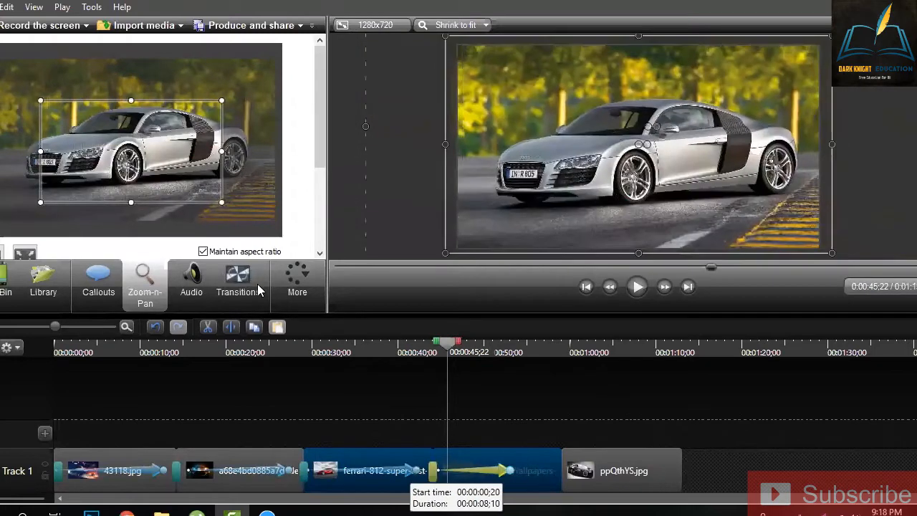
Step: Add a Wheel transition between the silver Audi clip and the ppQthYS.jpg clip
click(233, 286)
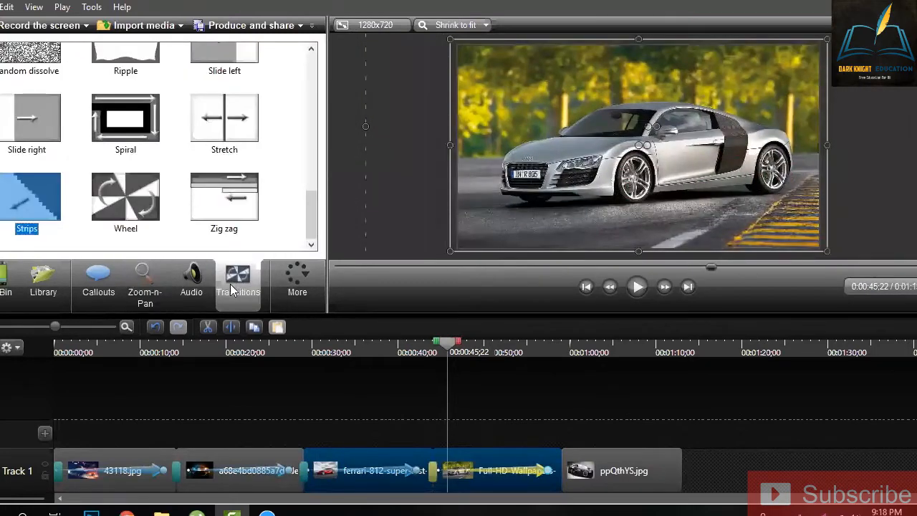
click(125, 196)
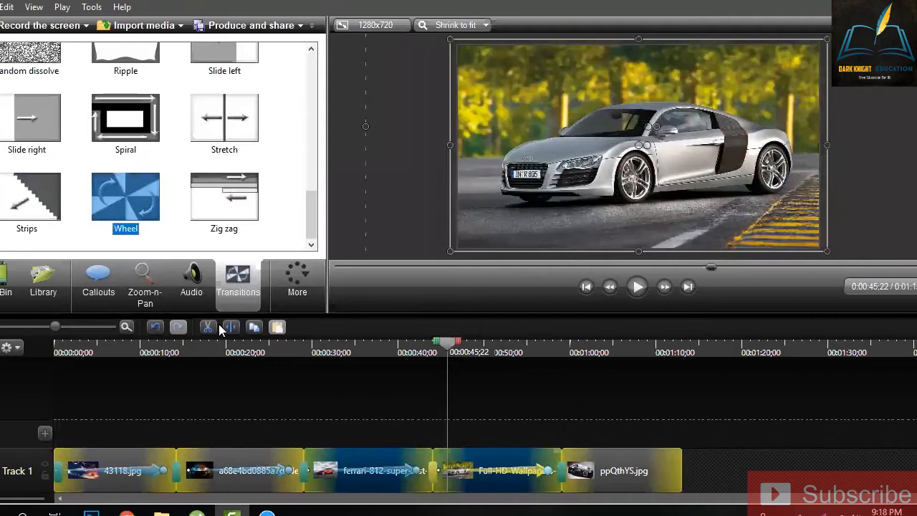
Step: Add a zoom-in centred on the black Bugatti near its clip's start and stretch the animation to near the clip's end
click(145, 295)
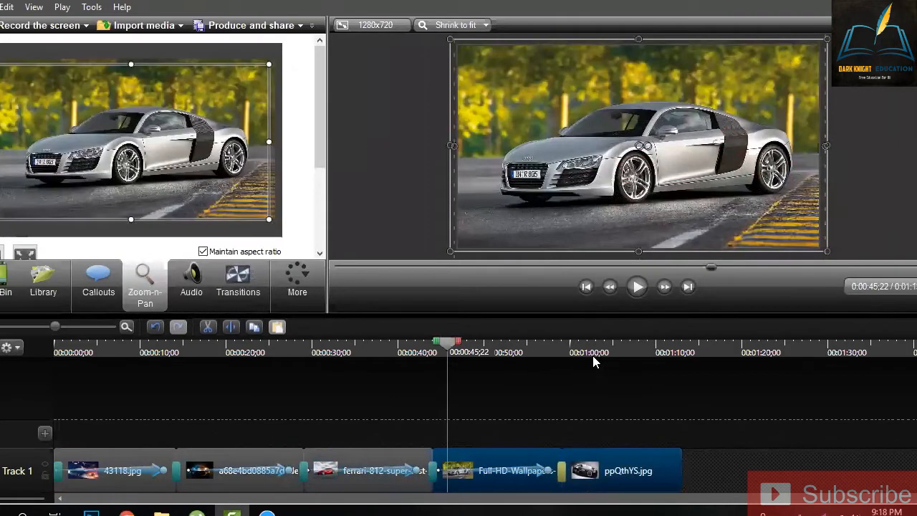
click(588, 351)
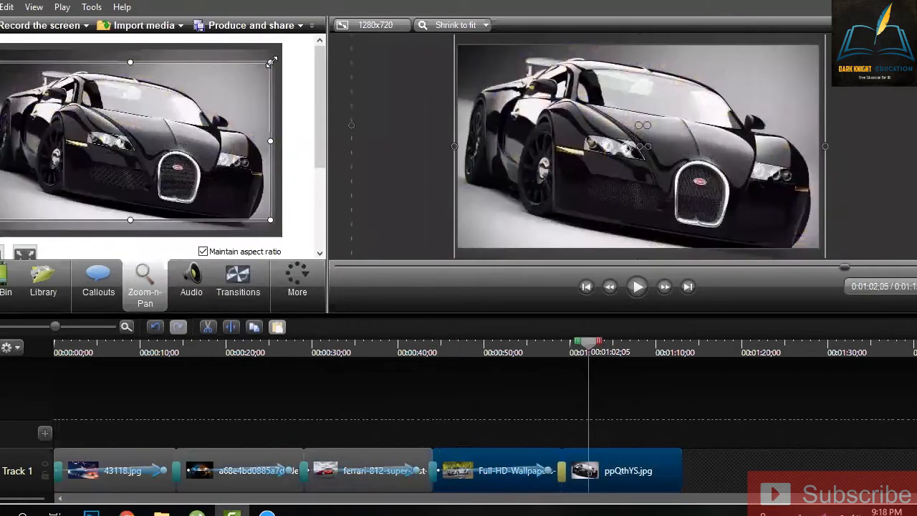
drag(268, 63, 170, 194)
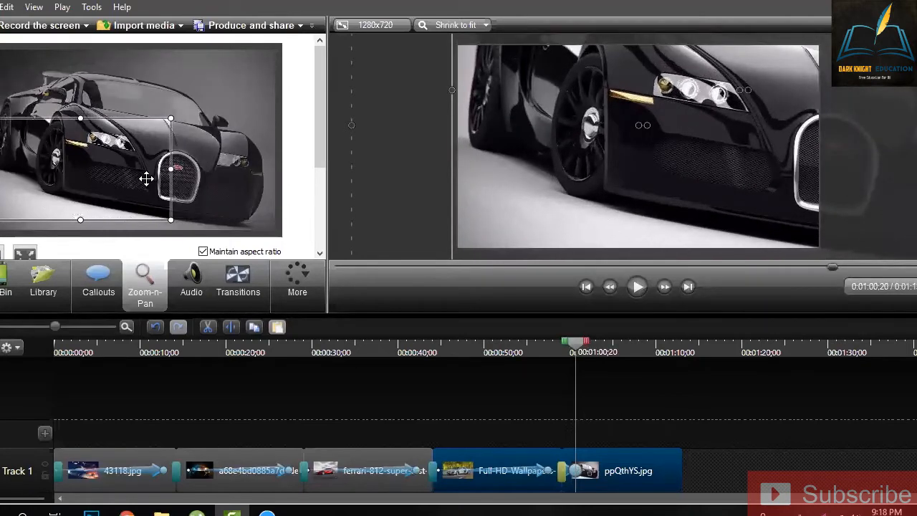
drag(171, 118, 260, 69)
drag(212, 121, 203, 125)
drag(551, 467, 625, 469)
drag(686, 466, 684, 467)
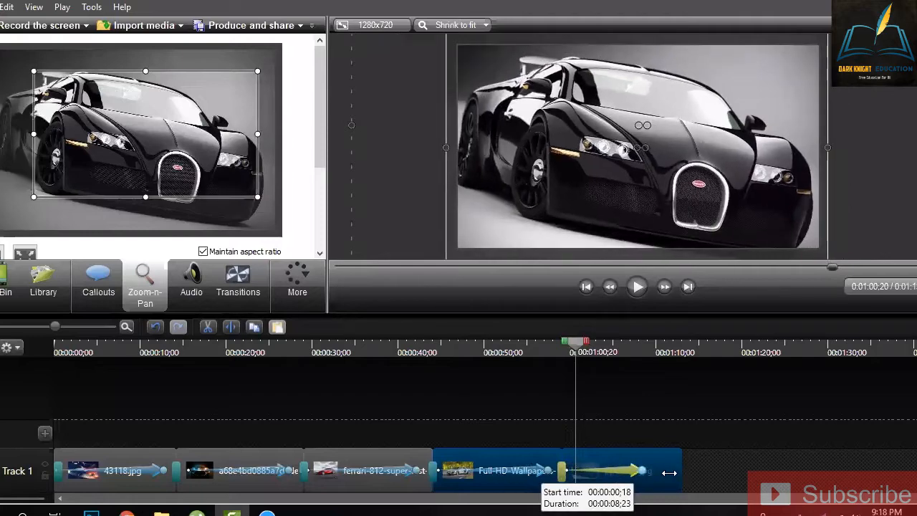
Step: Add a Fade transition at the end of the ppQthYS.jpg clip
click(239, 280)
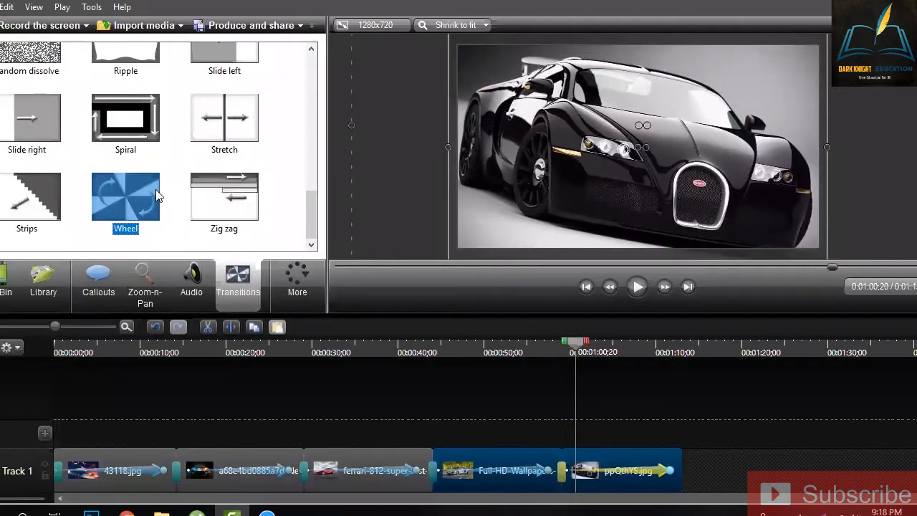
key(f)
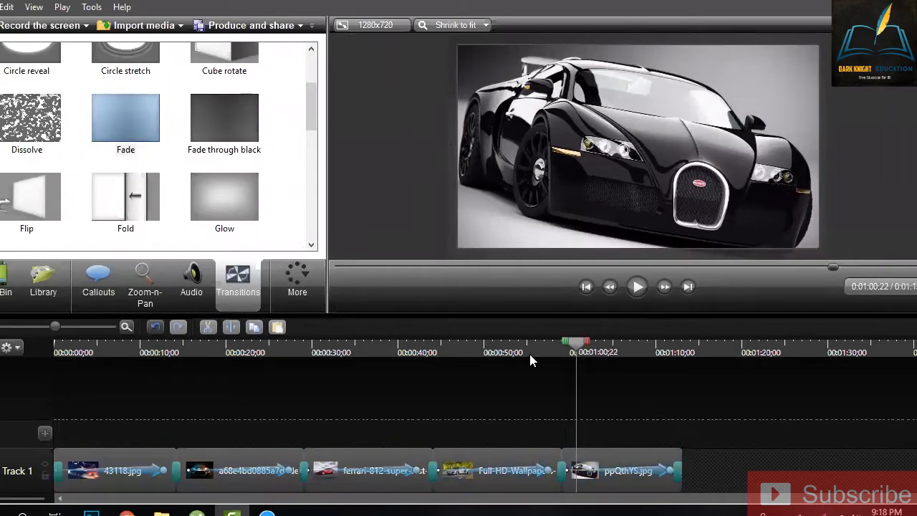
Step: Play the video from the beginning to review the transitions and zoom effects
drag(576, 348, 553, 348)
key(ctrl+Home)
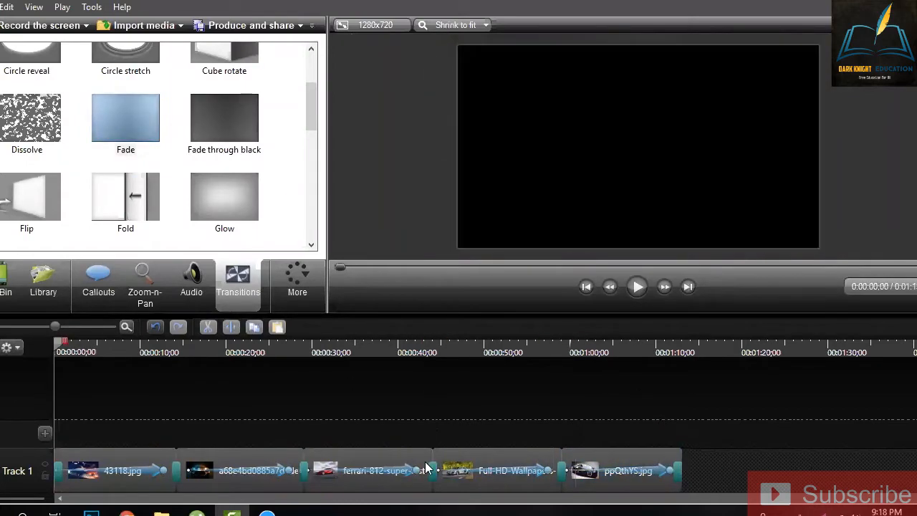
click(637, 286)
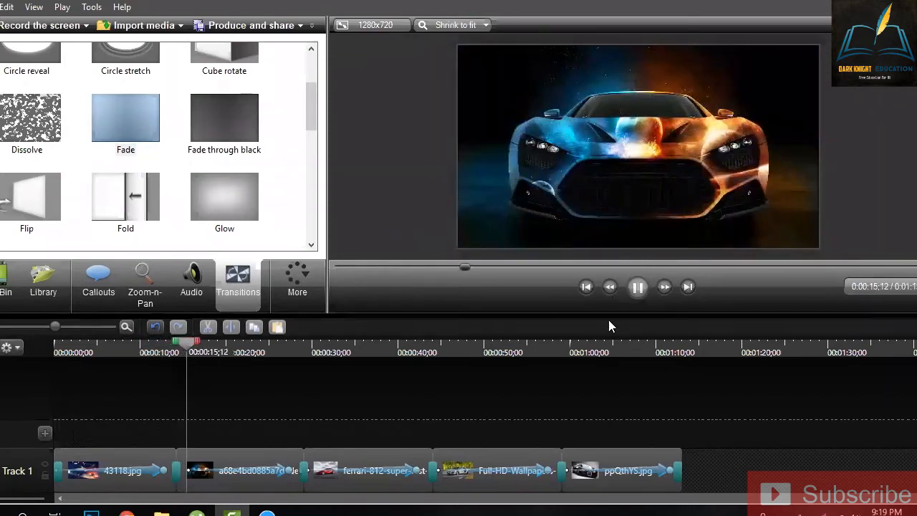
key(space)
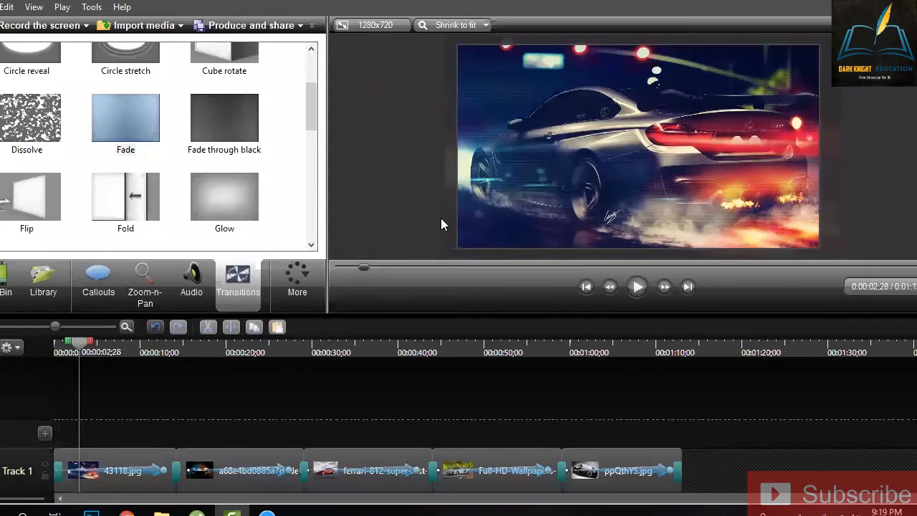
Step: Add a simple rectangle callout over the first clip, flatten it into a bar outside the frame's left edge, and extend it to near the clip's end
click(91, 301)
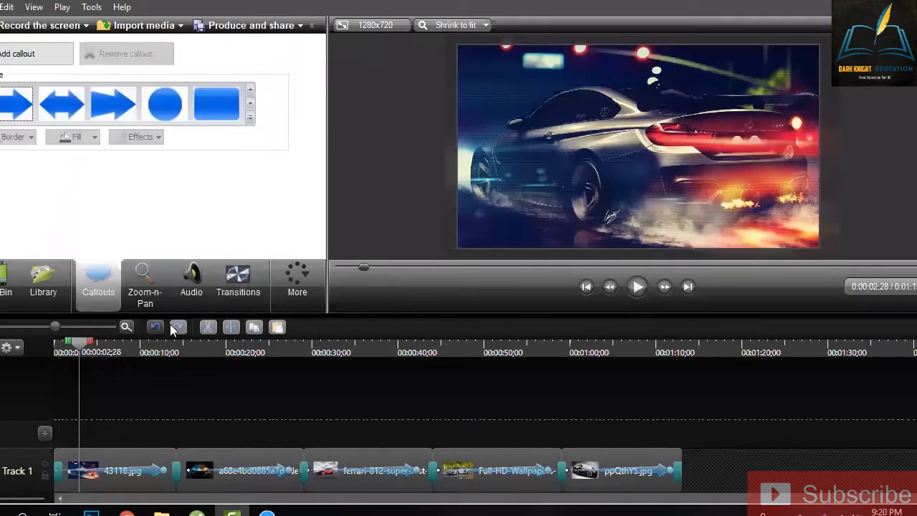
click(250, 117)
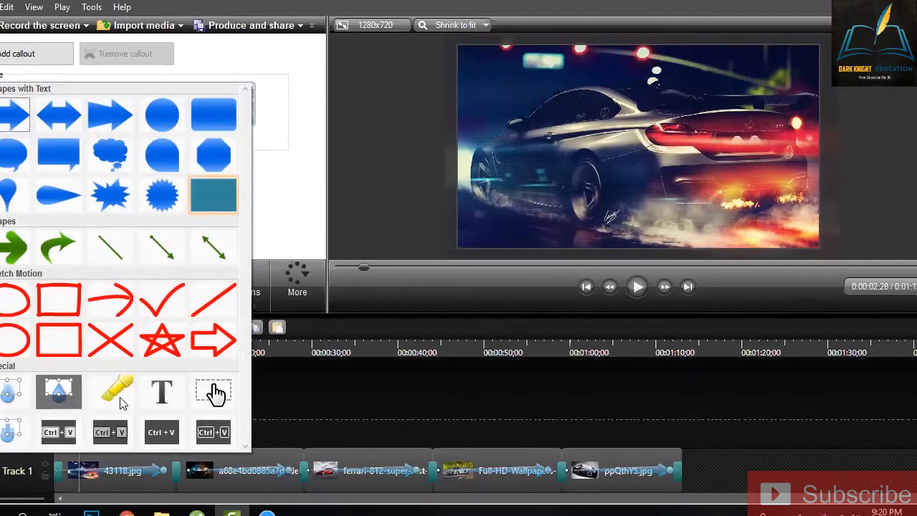
click(213, 195)
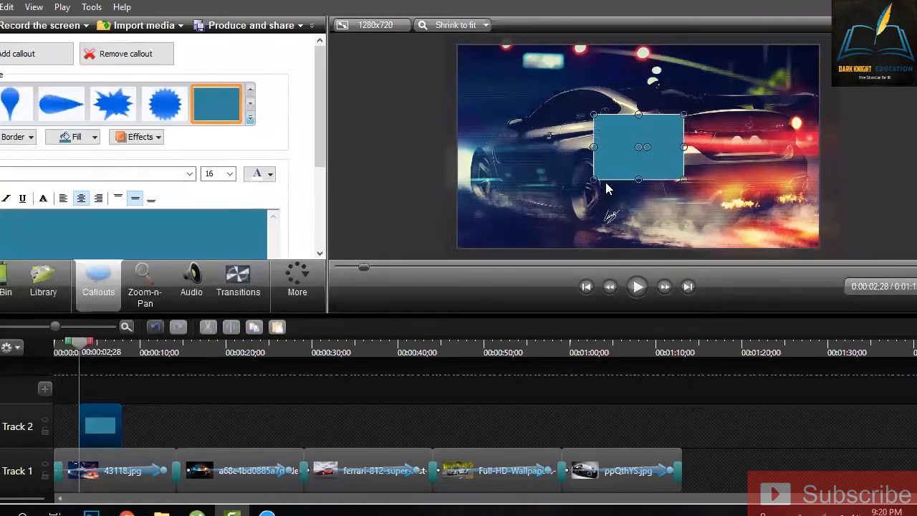
drag(640, 178, 401, 100)
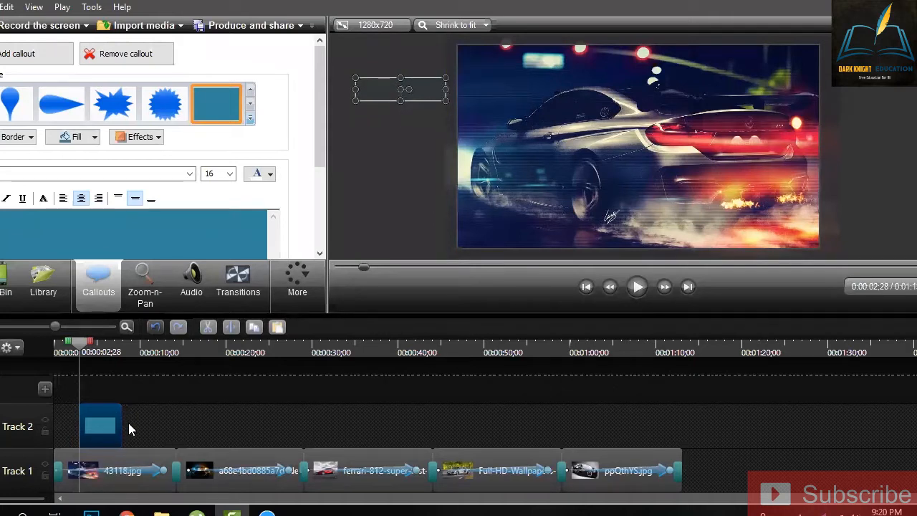
drag(120, 428, 172, 440)
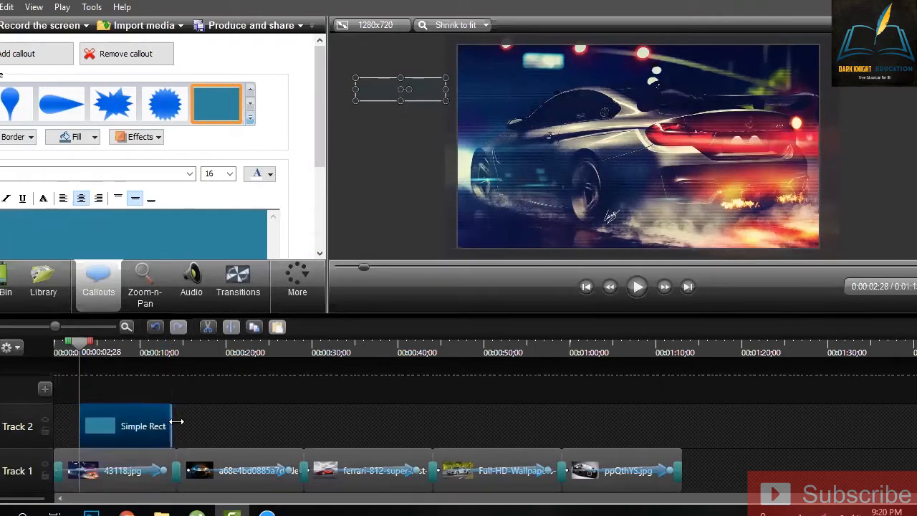
Step: Try to delete the transition between the first two clips and end the rectangle callout where the first clip ends
drag(179, 424, 181, 423)
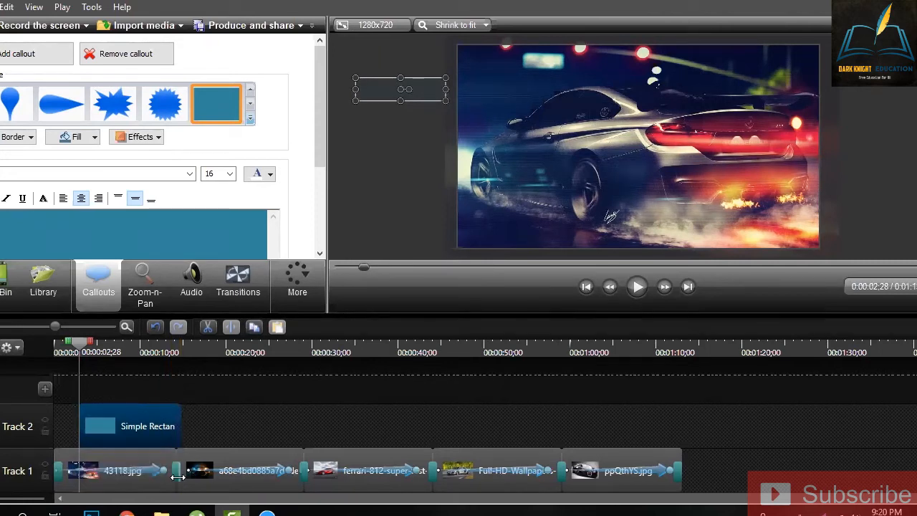
click(177, 472)
right_click(177, 473)
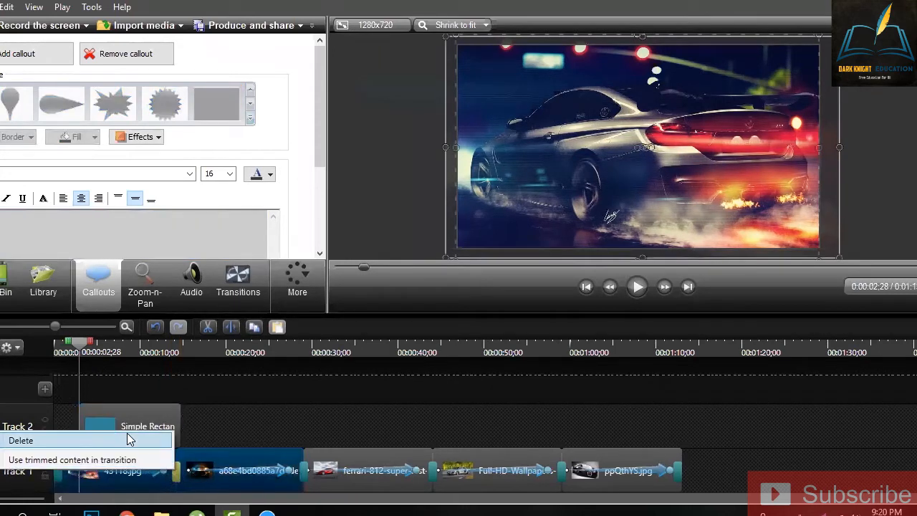
click(154, 442)
click(175, 431)
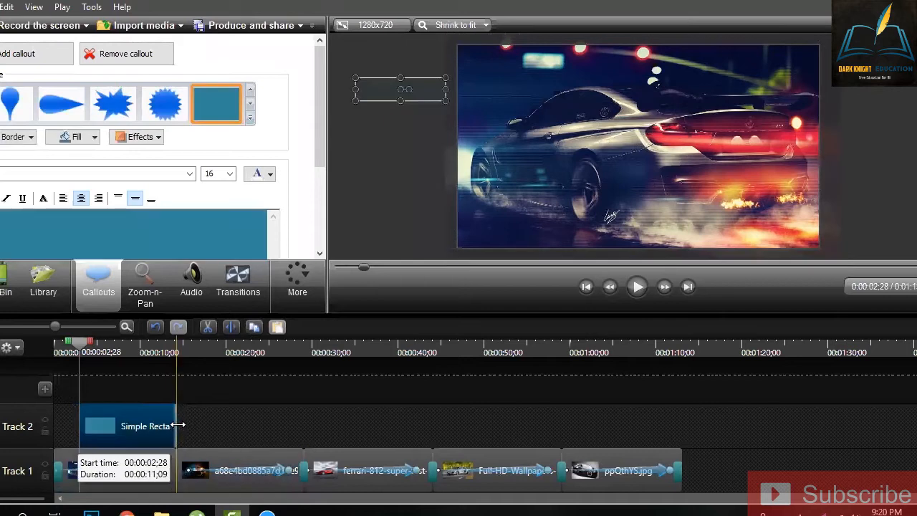
click(184, 430)
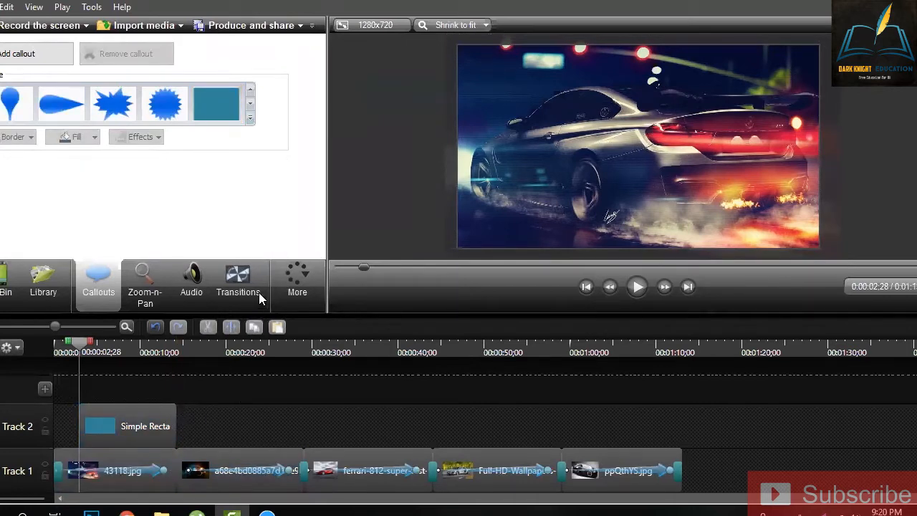
click(224, 422)
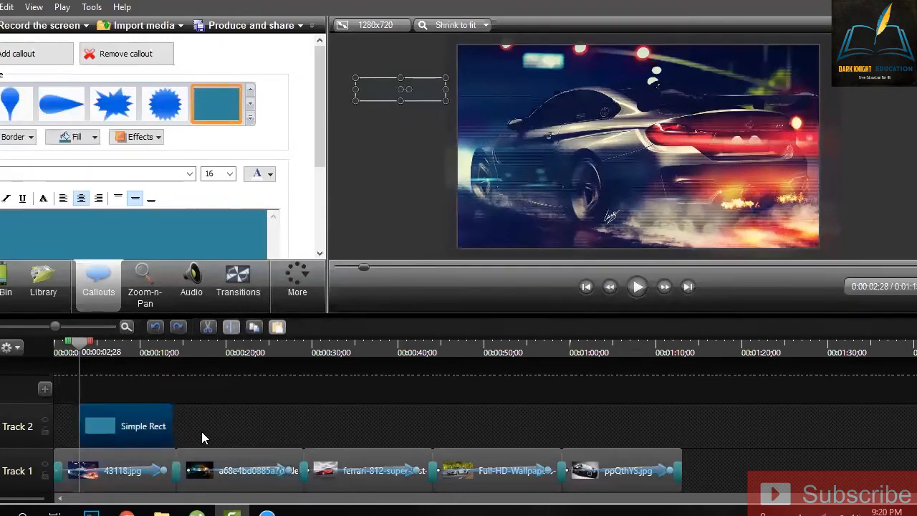
Step: Extend the rectangle callout's beginning so that it starts at 0:00:01;23
click(70, 353)
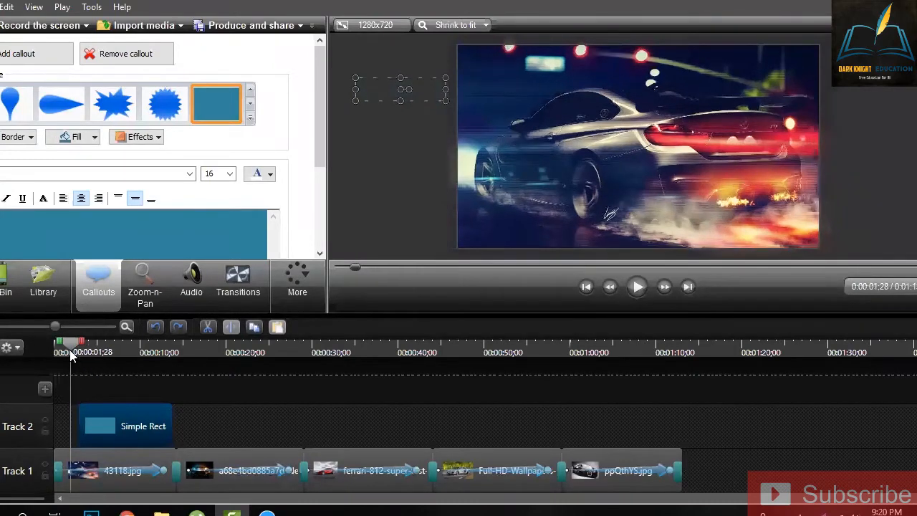
click(68, 351)
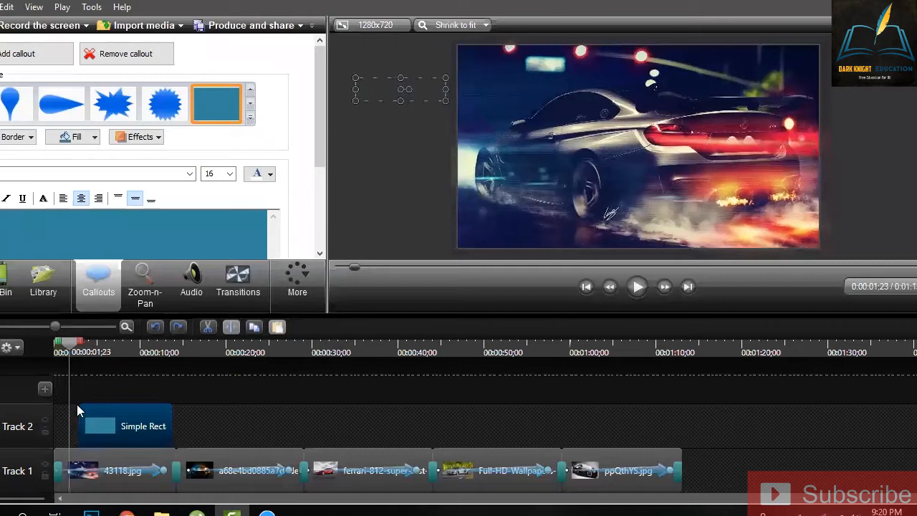
drag(83, 419, 71, 421)
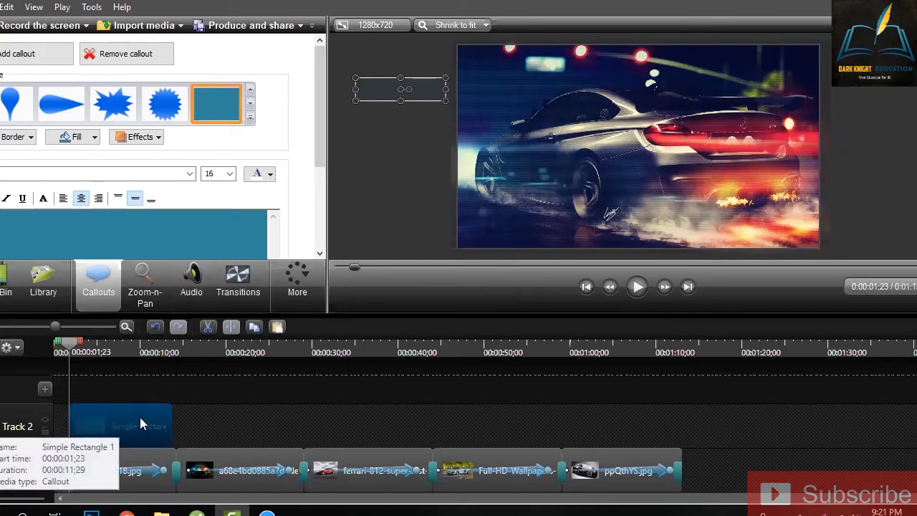
Step: Duplicate the rectangle callout twice onto Tracks 3 and 4 and space the three bars vertically beside the frame's left edge
key(ctrl+v)
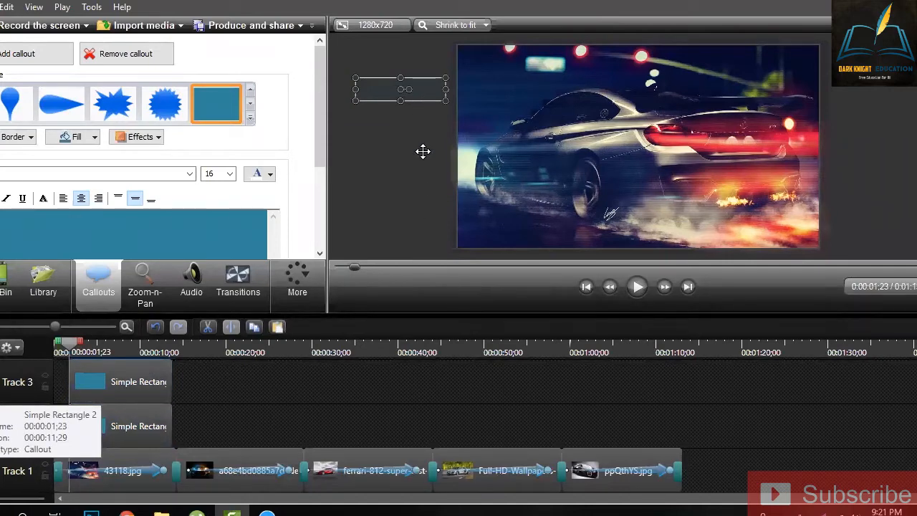
drag(416, 92, 415, 197)
click(368, 401)
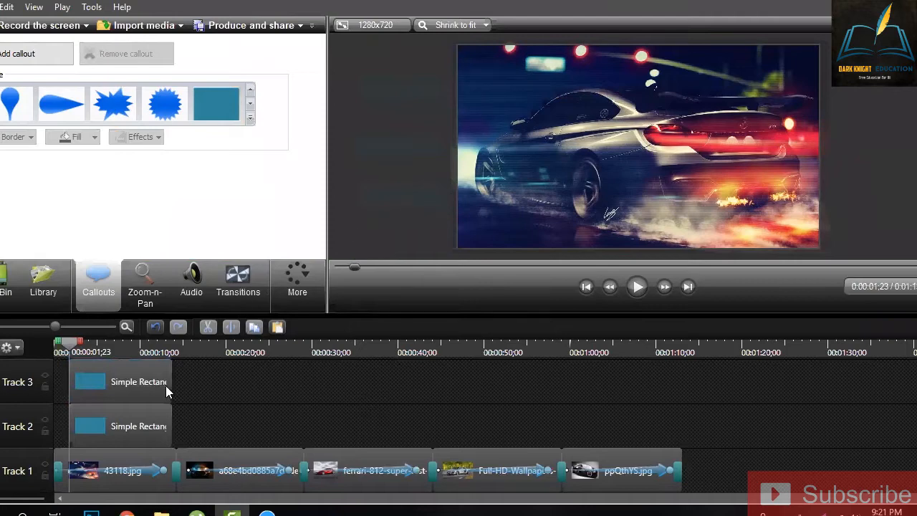
key(ctrl+v)
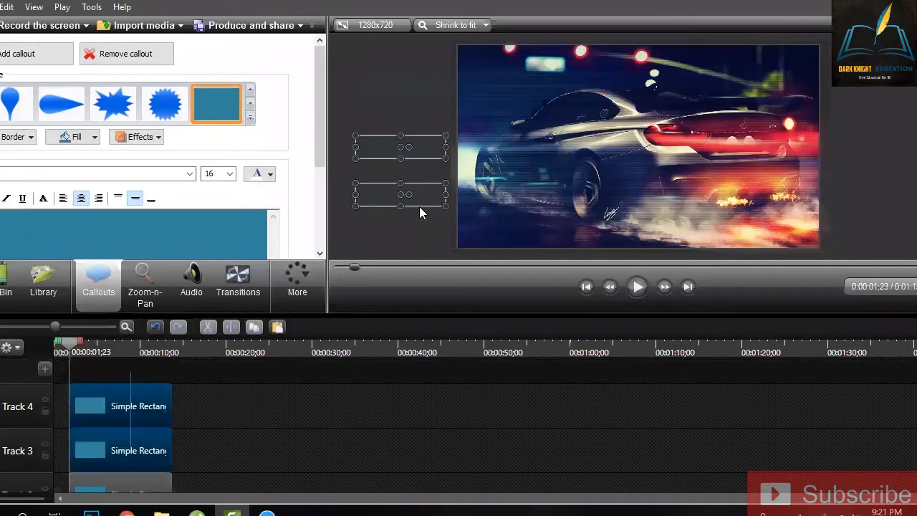
drag(466, 195, 474, 194)
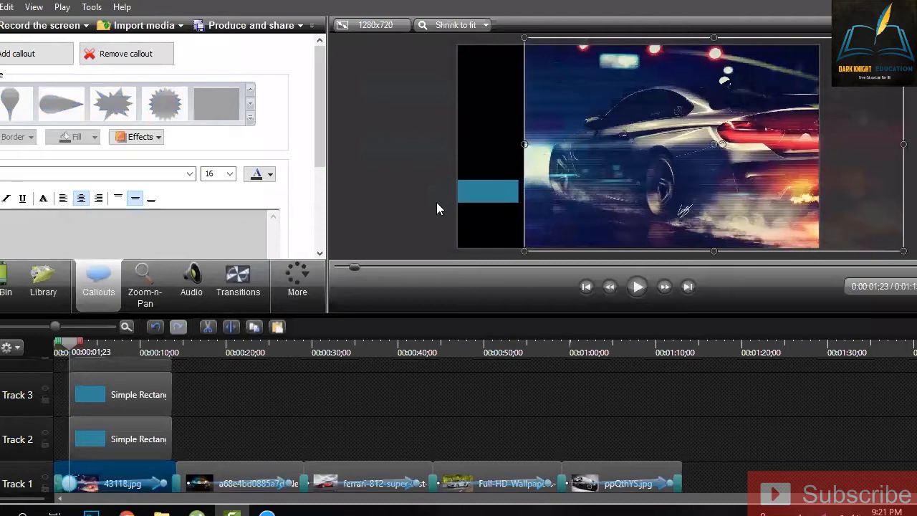
drag(403, 233, 395, 230)
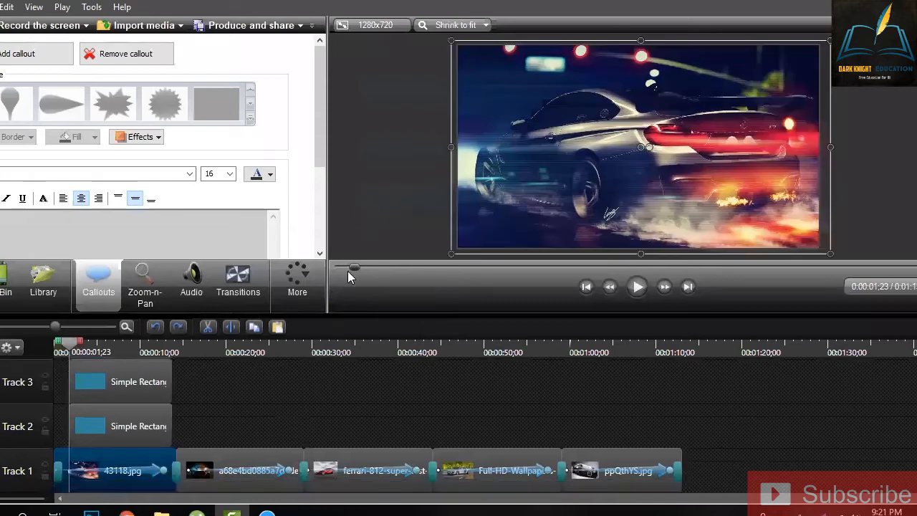
click(215, 410)
Step: Add a visual properties animation at 0:00:01;23 to the uppermost rectangle callout, the one on Track 2
scroll(222, 387, up, 2)
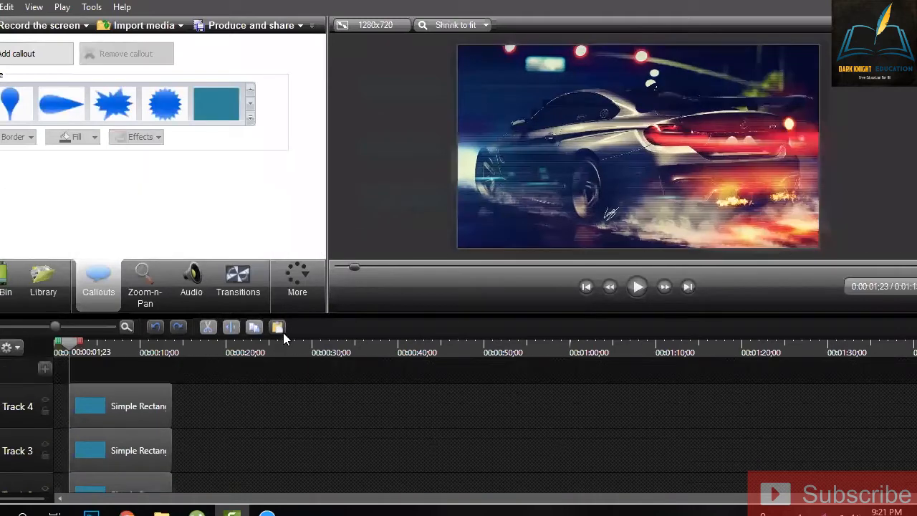
click(91, 406)
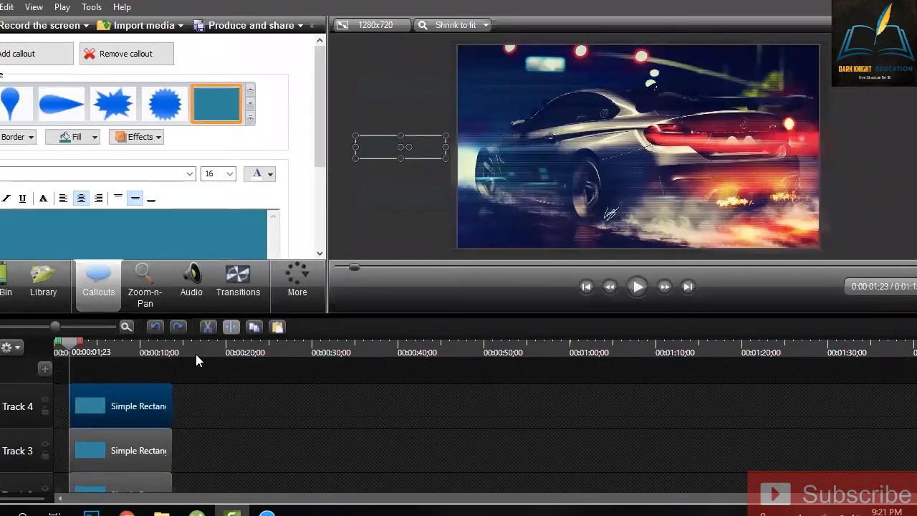
click(164, 440)
scroll(136, 437, down, 1)
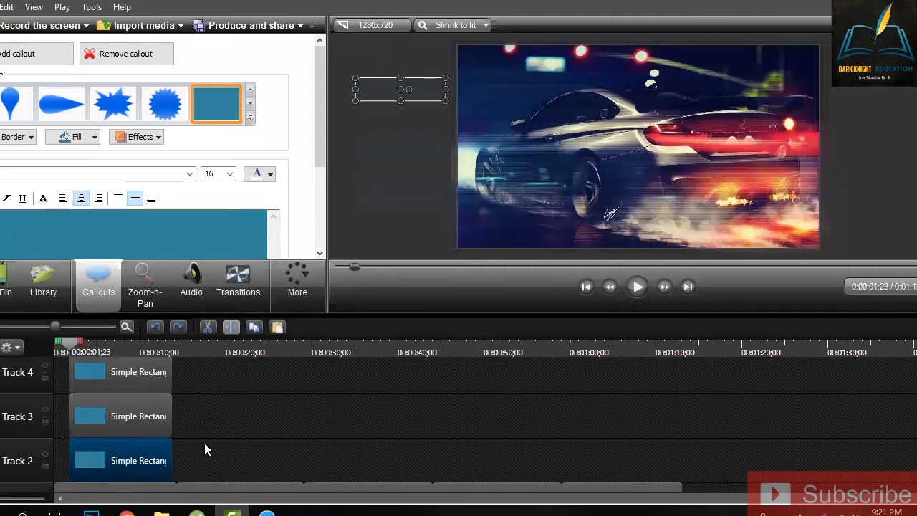
click(300, 284)
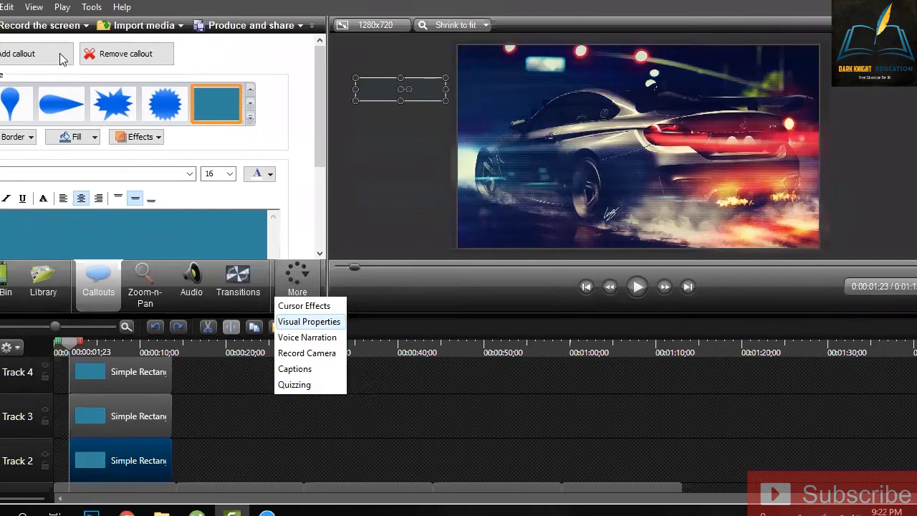
key(Return)
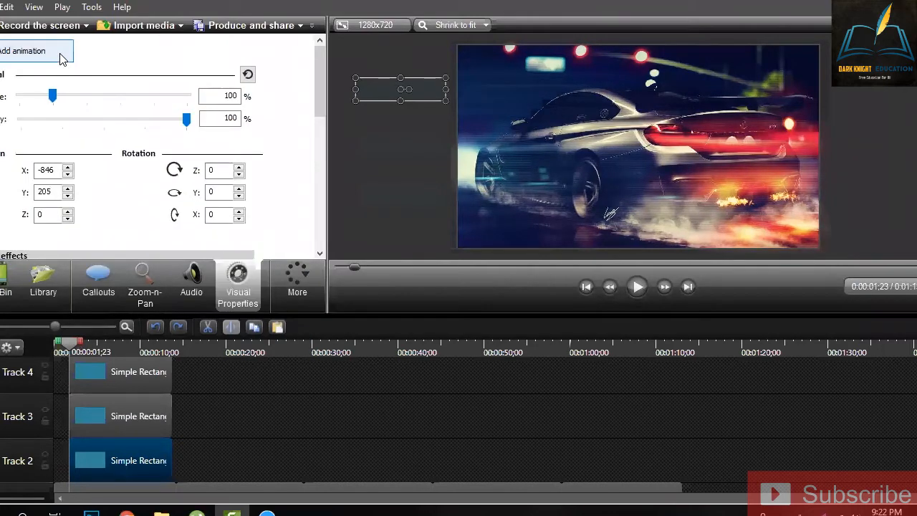
click(61, 58)
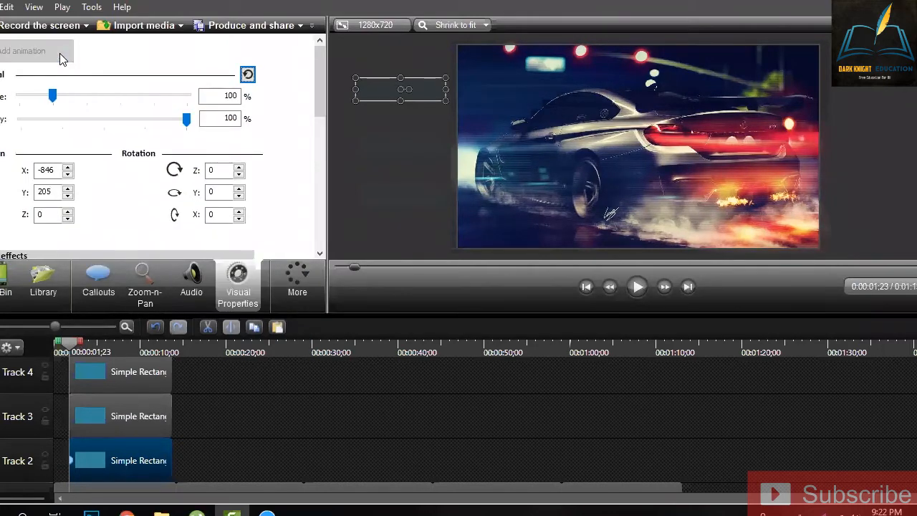
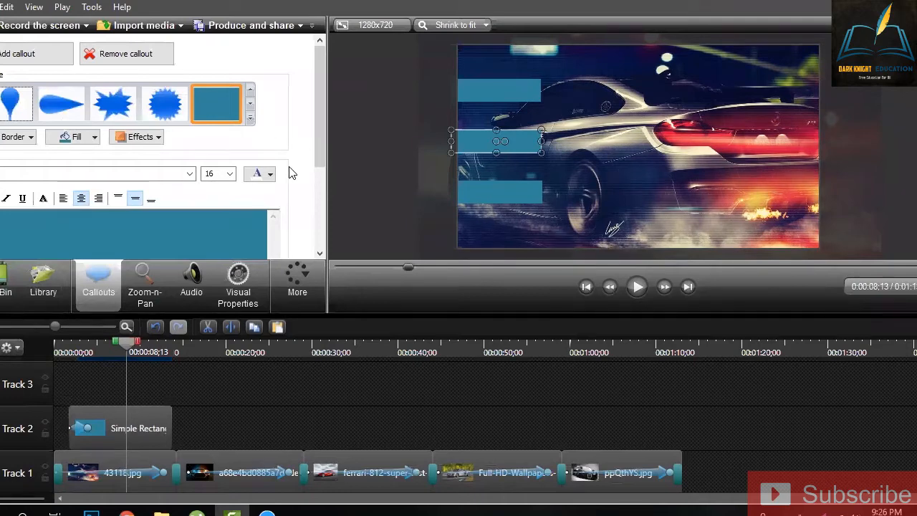
scroll(233, 383, up, 2)
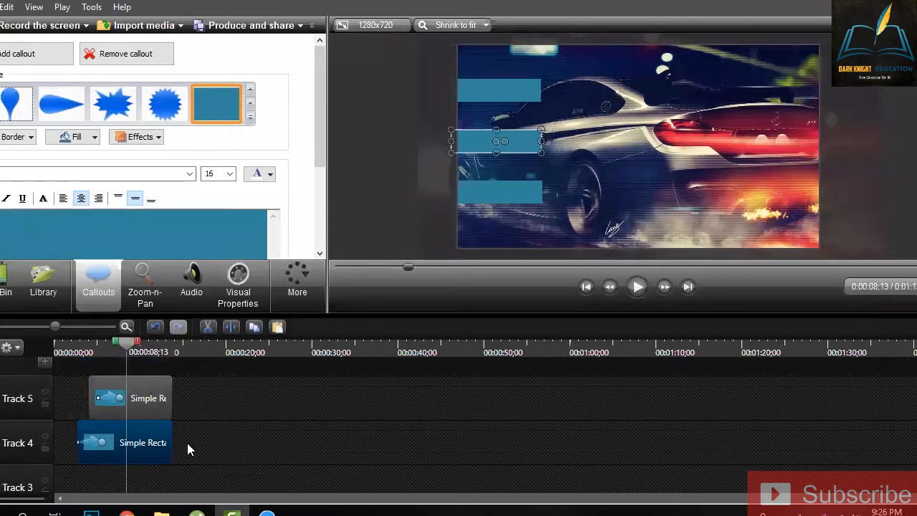
click(193, 442)
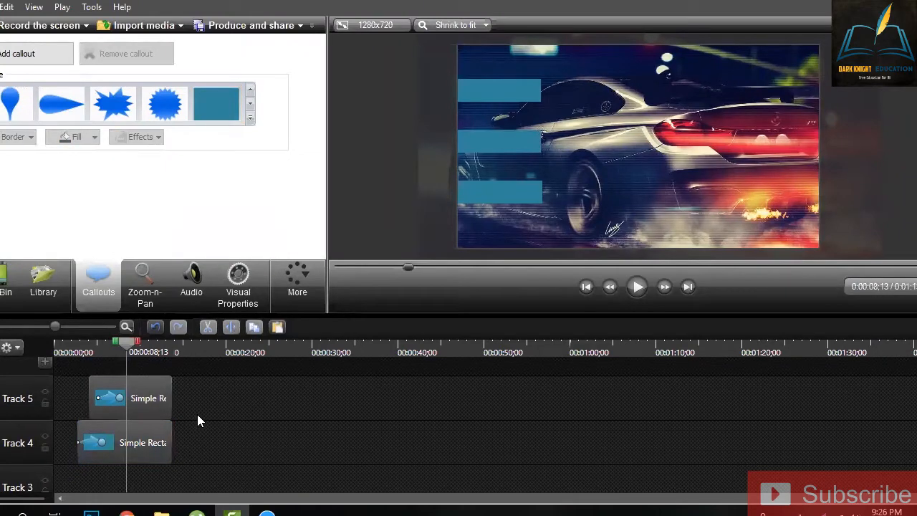
click(162, 445)
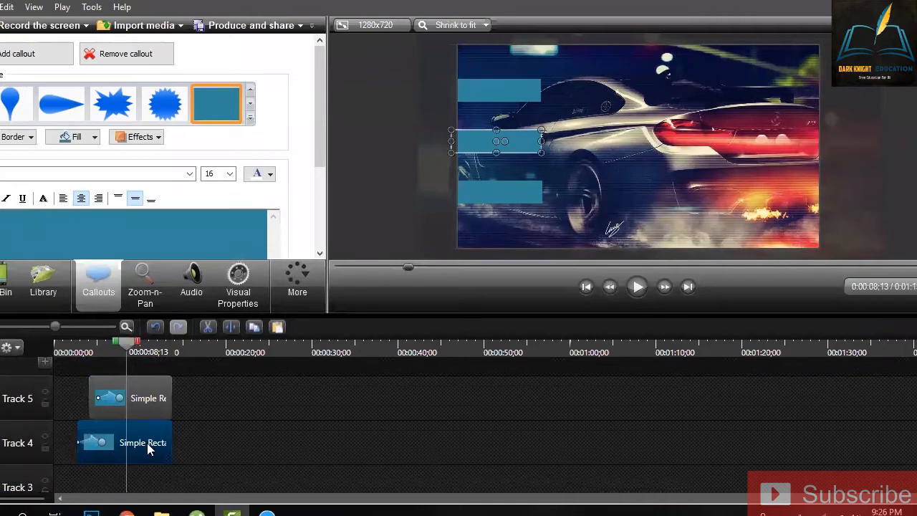
click(244, 450)
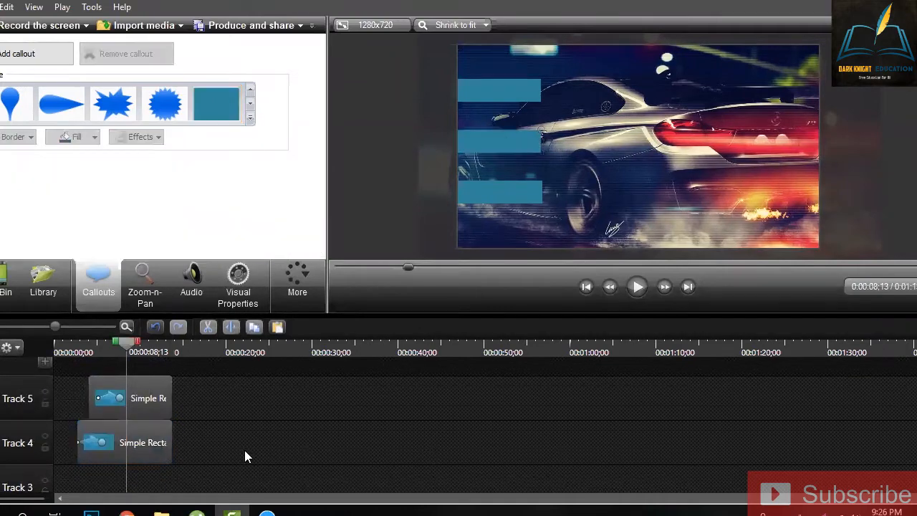
scroll(171, 461, down, 1)
click(169, 464)
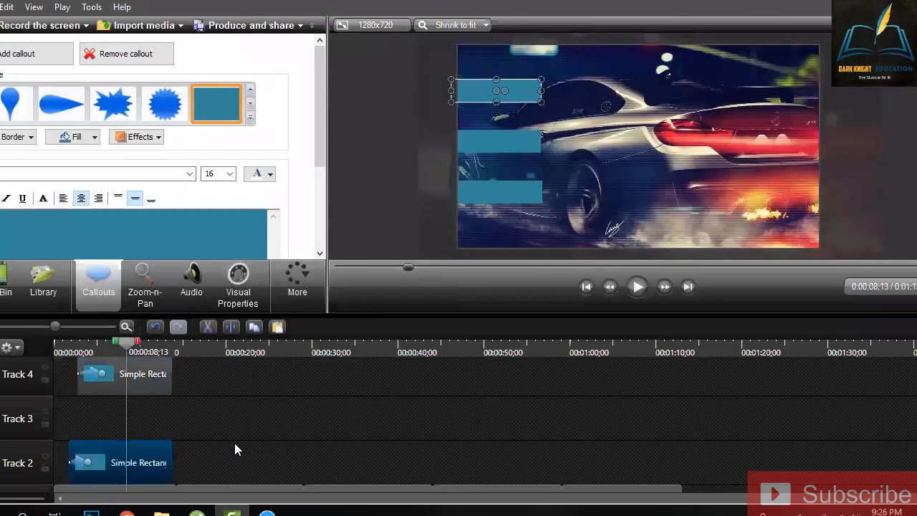
click(247, 441)
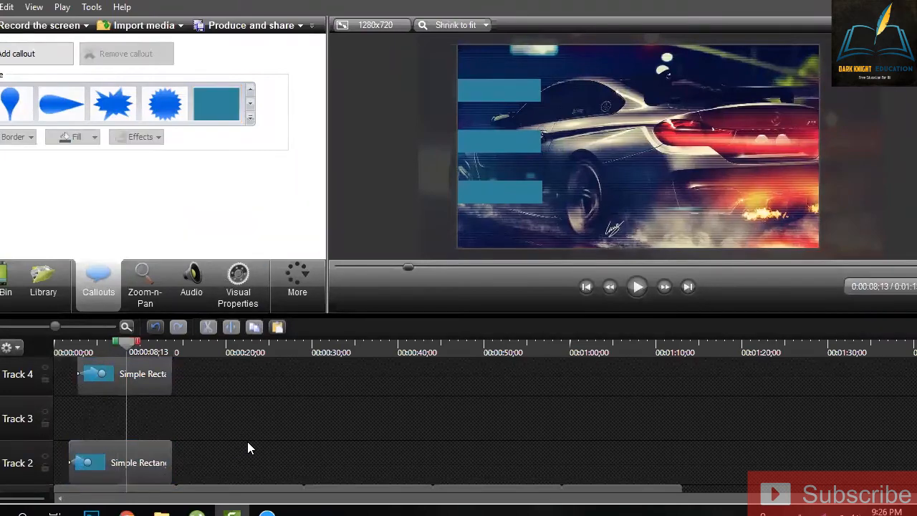
Step: Add a text callout to the timeline and place it on Track 3 above the uppermost bar's rectangle callout
click(247, 119)
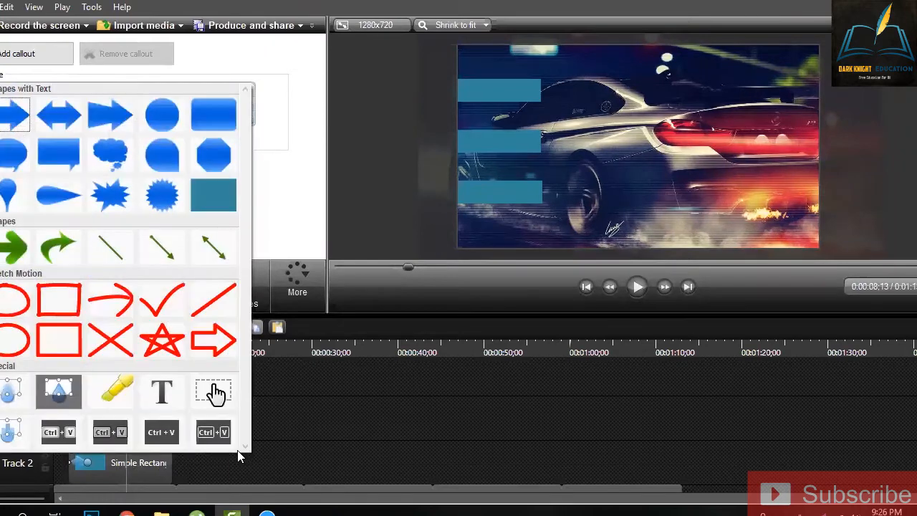
click(162, 391)
scroll(149, 390, up, 1)
drag(149, 387, 122, 402)
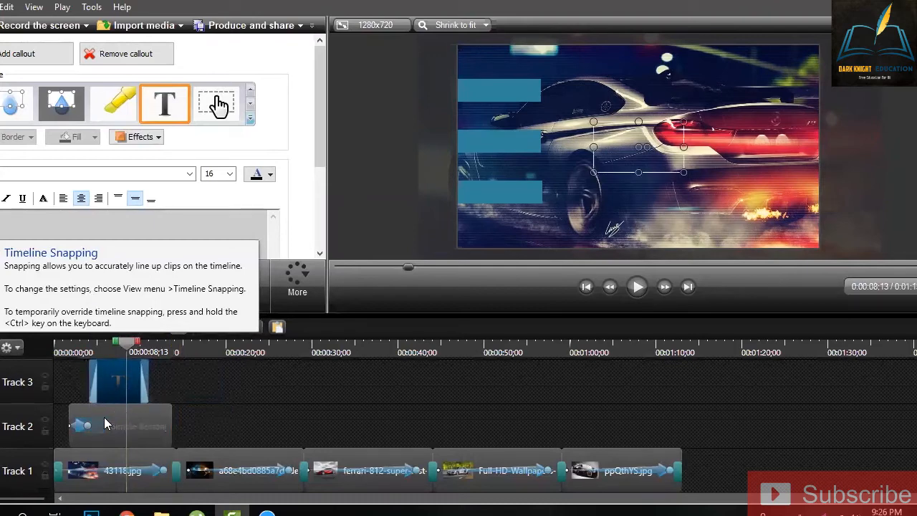
Step: Move the text callout on Track 3 earlier so that it starts at about 0:00:02;23
scroll(104, 416, up, 2)
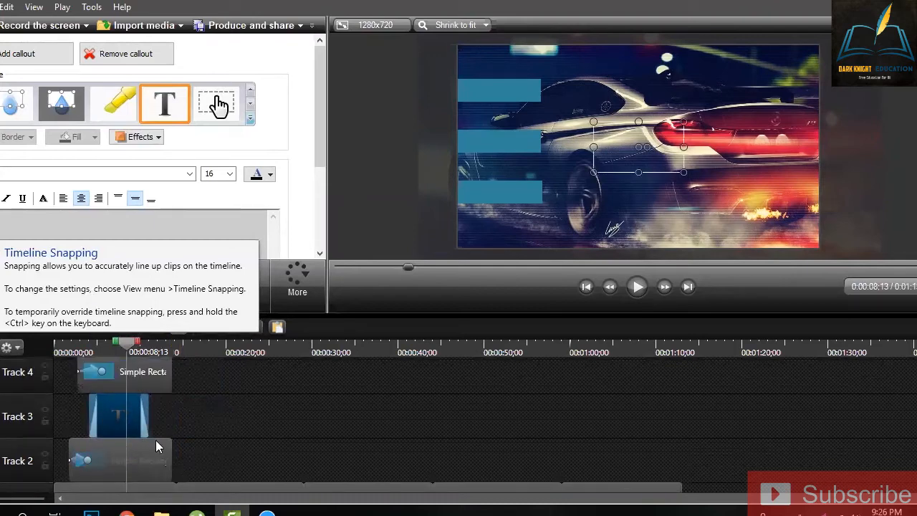
click(86, 349)
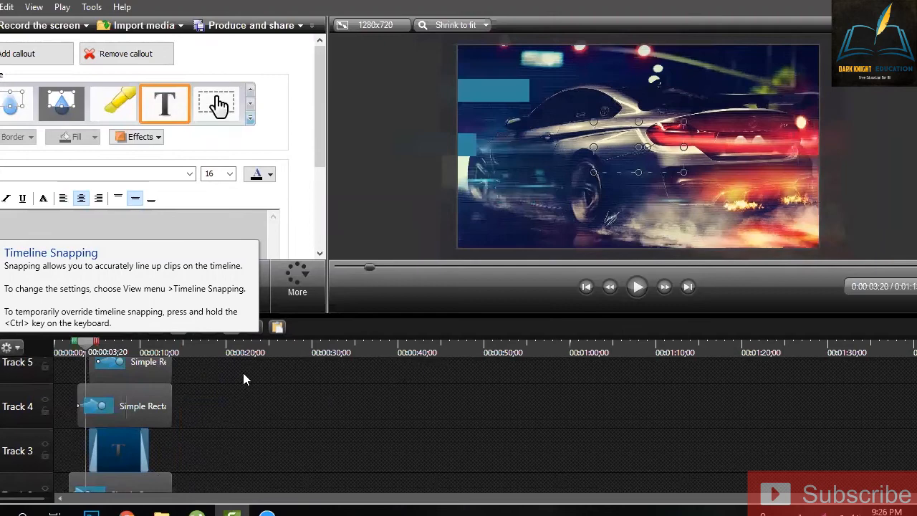
scroll(118, 365, down, 2)
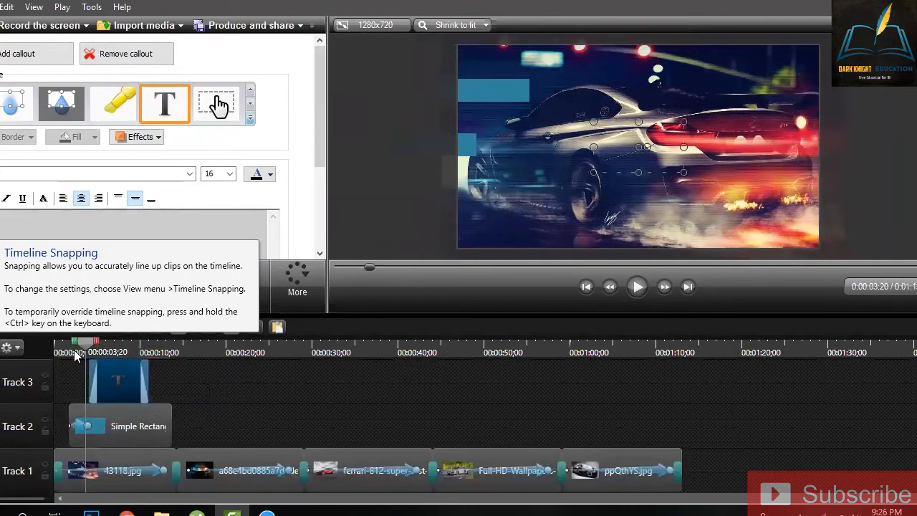
click(75, 351)
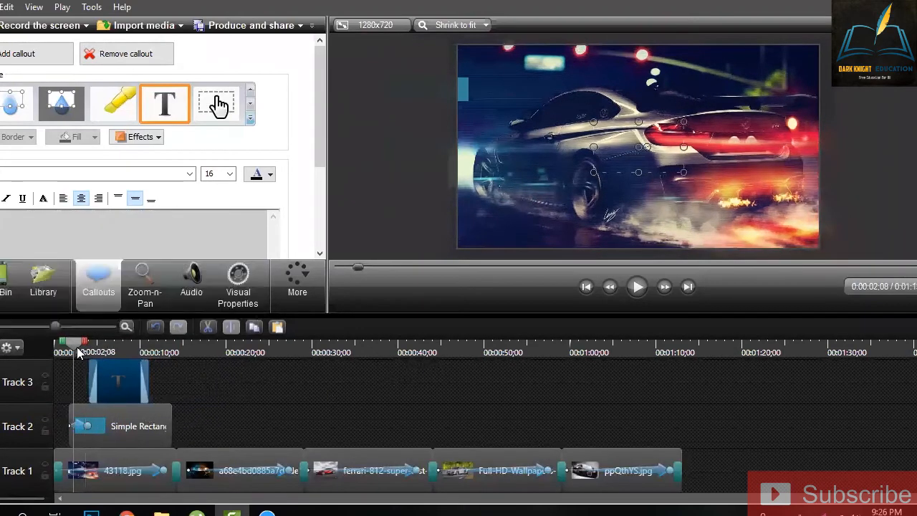
click(82, 349)
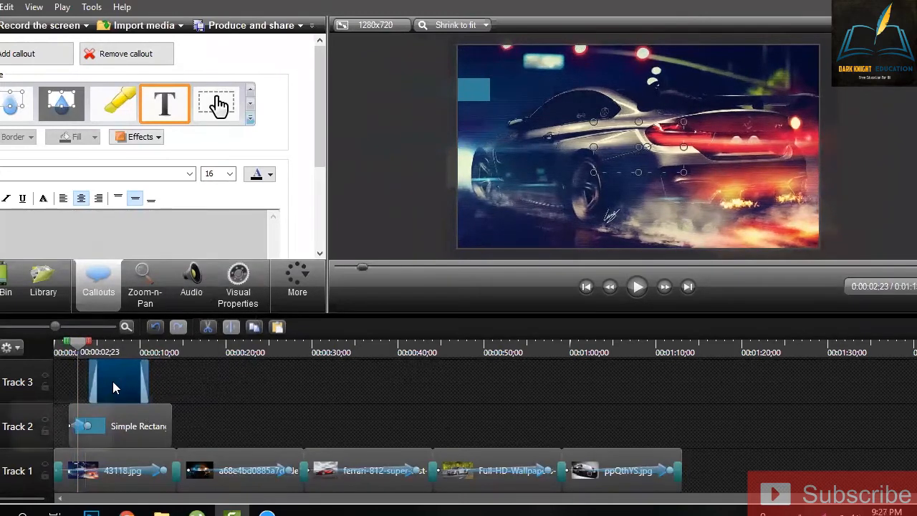
drag(113, 387, 94, 388)
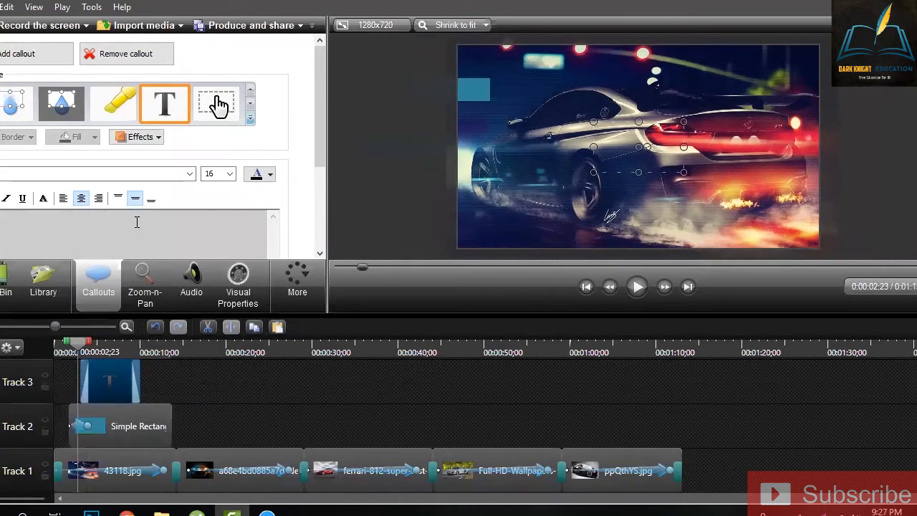
Step: Enter "Specs 1" in the text callout and colour the text white
text(Specs 1)
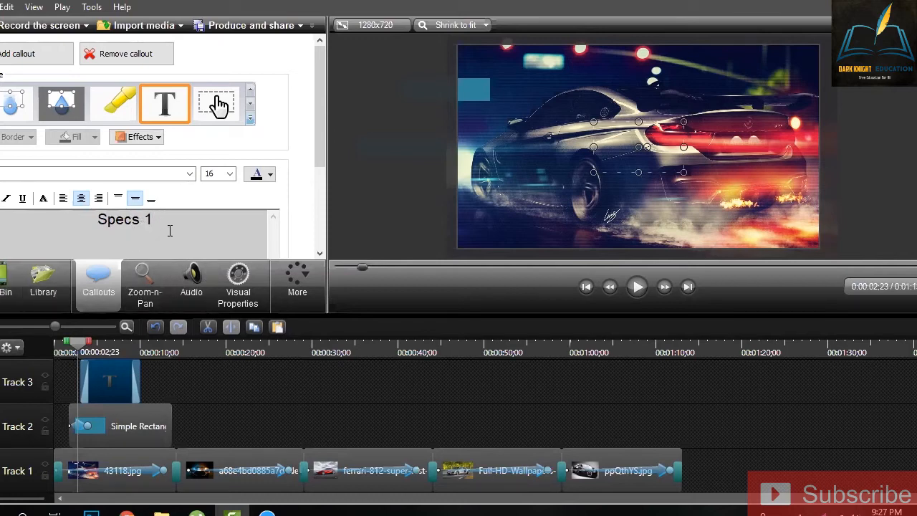
drag(150, 218, 65, 216)
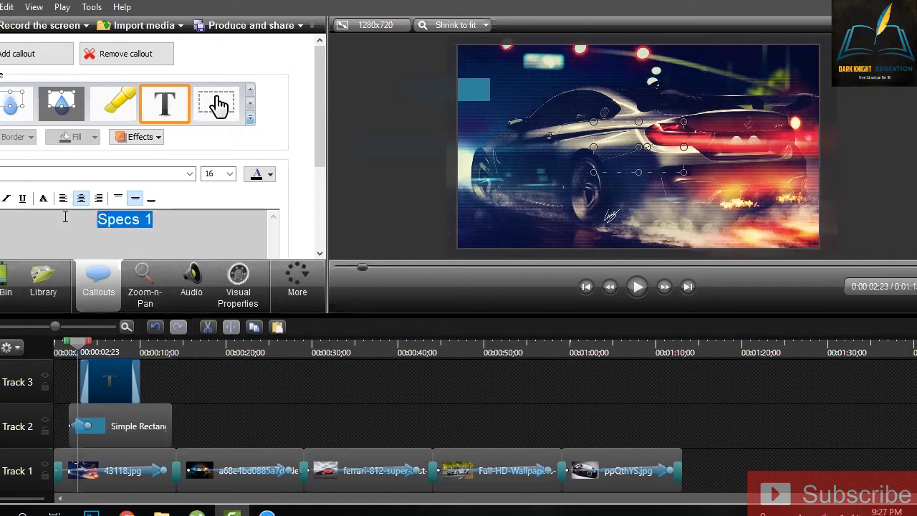
click(268, 175)
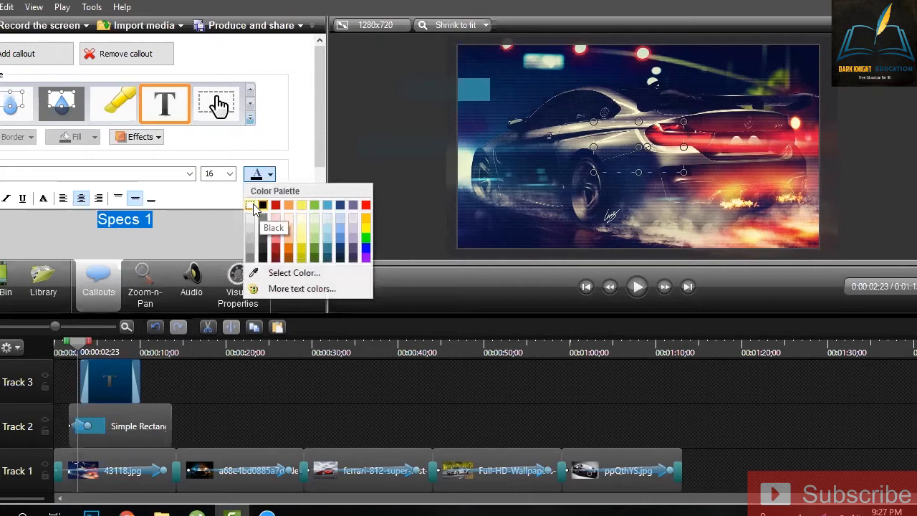
click(253, 204)
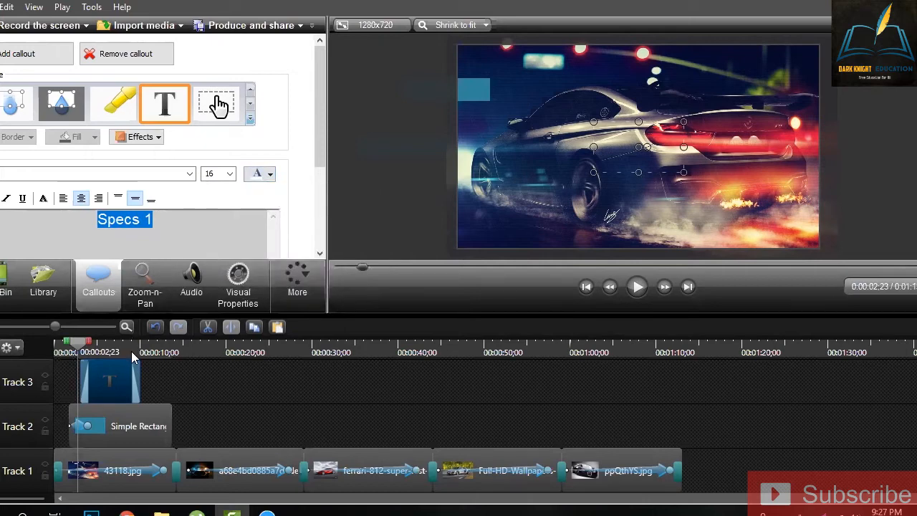
click(258, 174)
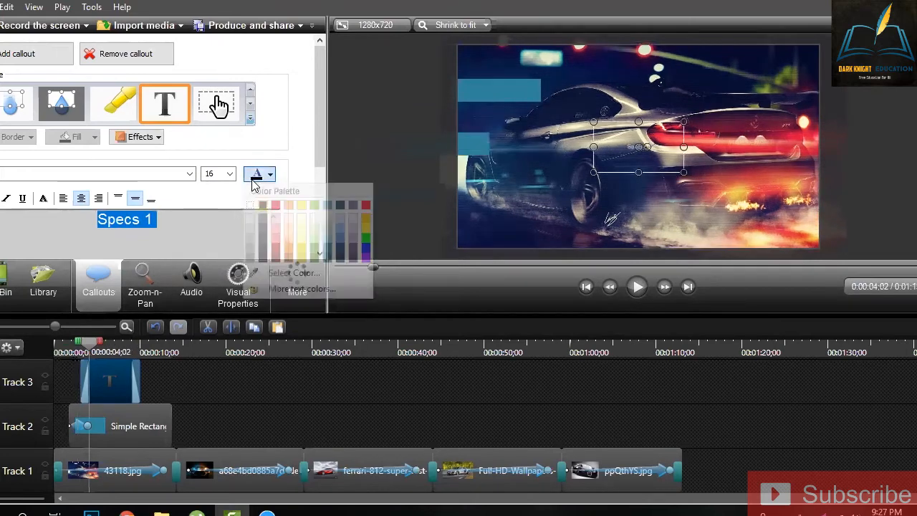
click(250, 205)
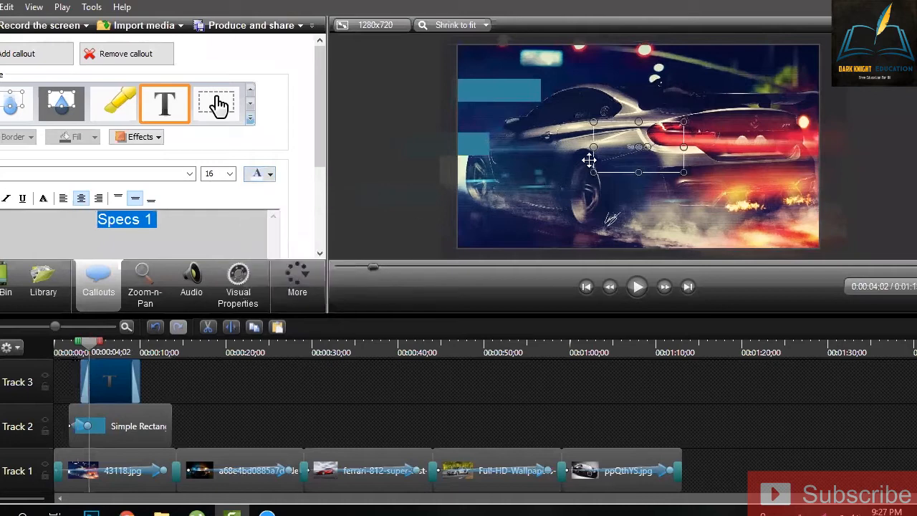
Step: Set the "Specs 1" font size to 28 and place the callout beyond the frame's left edge, level with the uppermost bar
drag(486, 109, 454, 98)
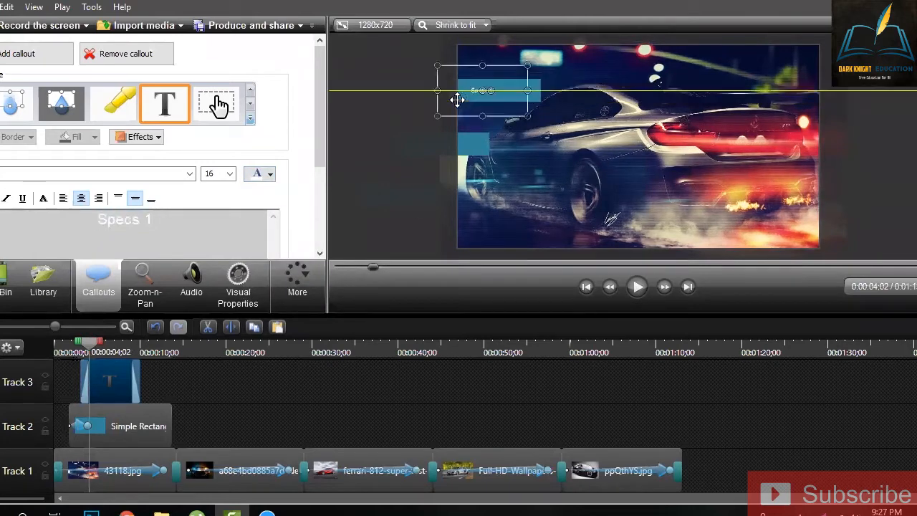
triple_click(184, 222)
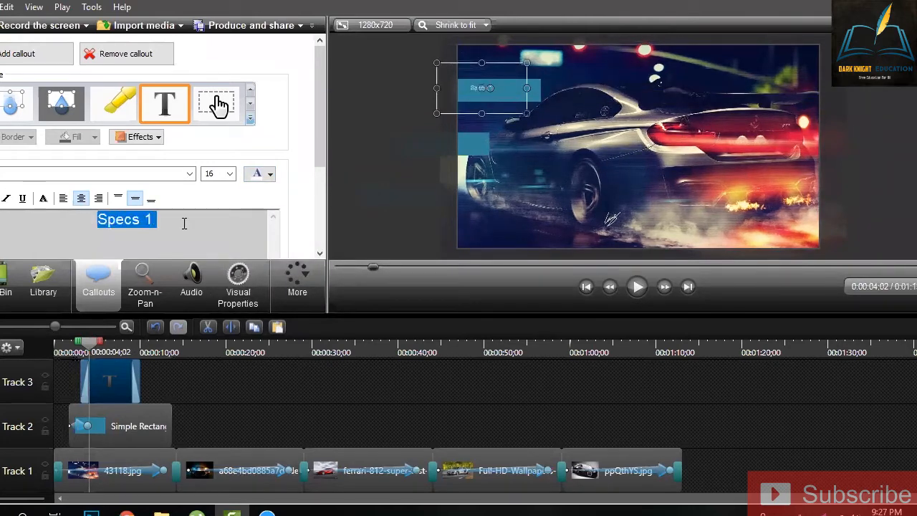
click(229, 173)
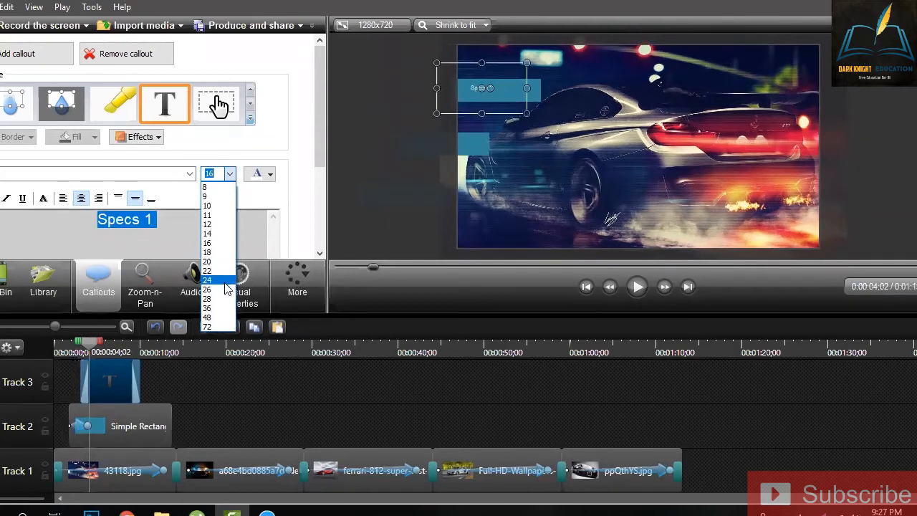
click(214, 280)
double_click(209, 173)
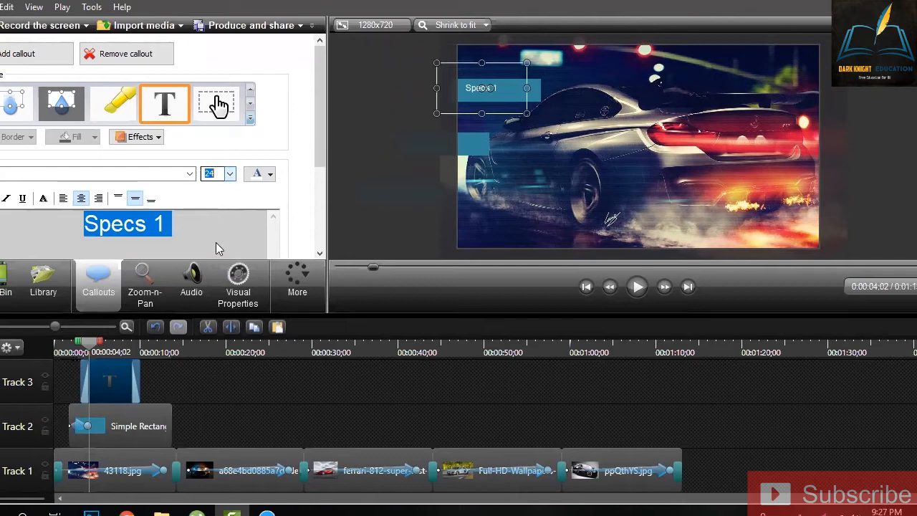
click(229, 173)
click(226, 298)
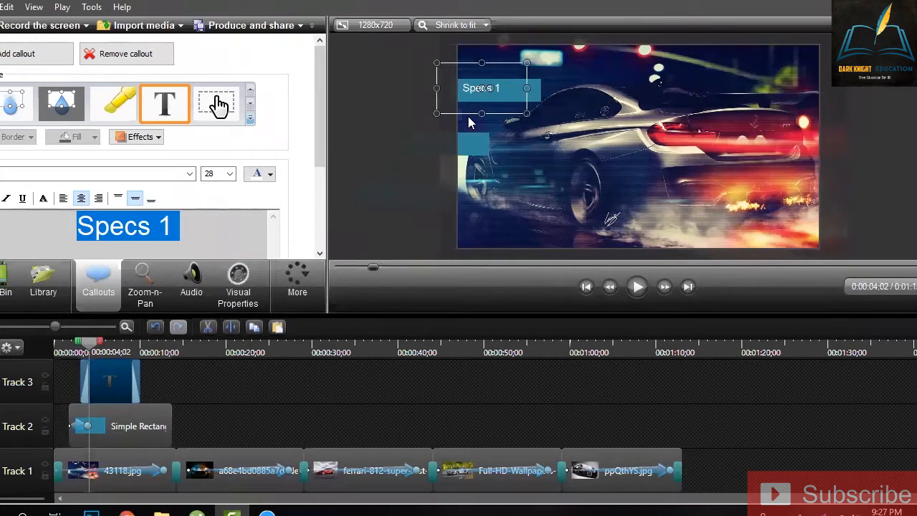
drag(525, 93, 530, 105)
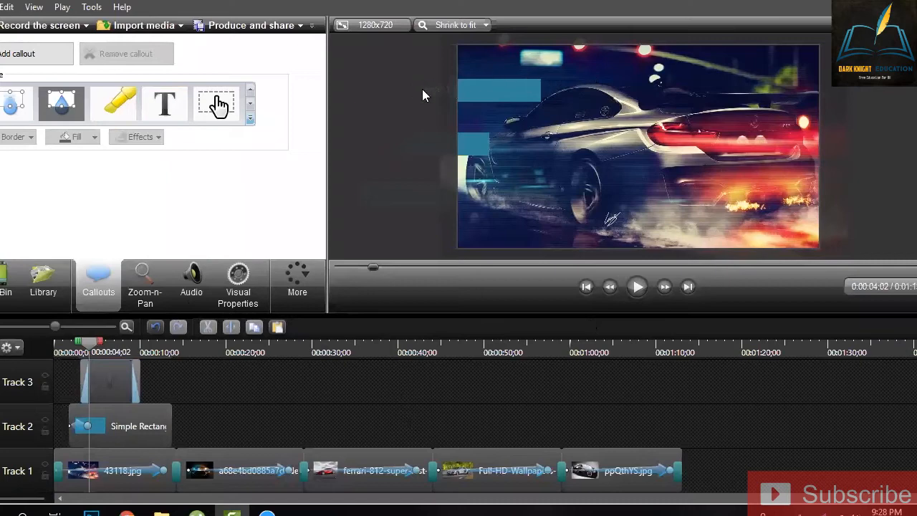
Step: Remove the fade-in and fade-out from the "Specs 1" text callout on Track 3
click(95, 381)
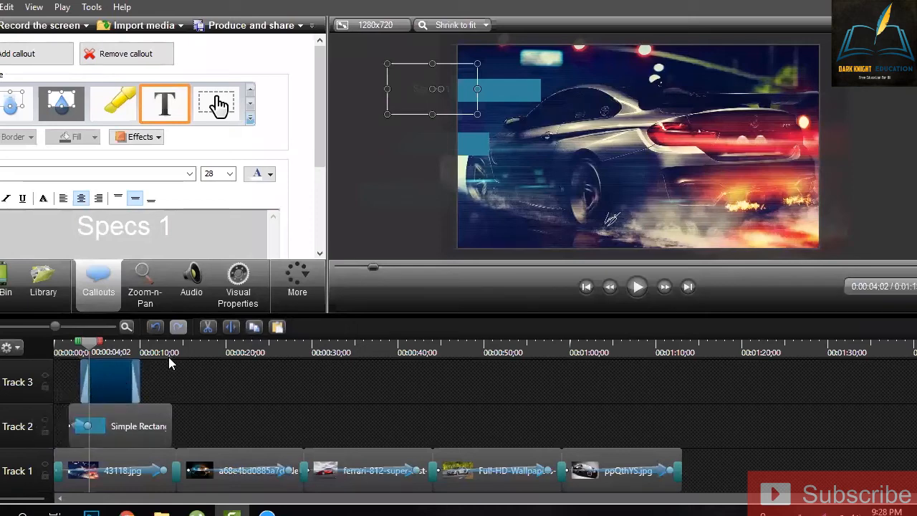
right_click(80, 380)
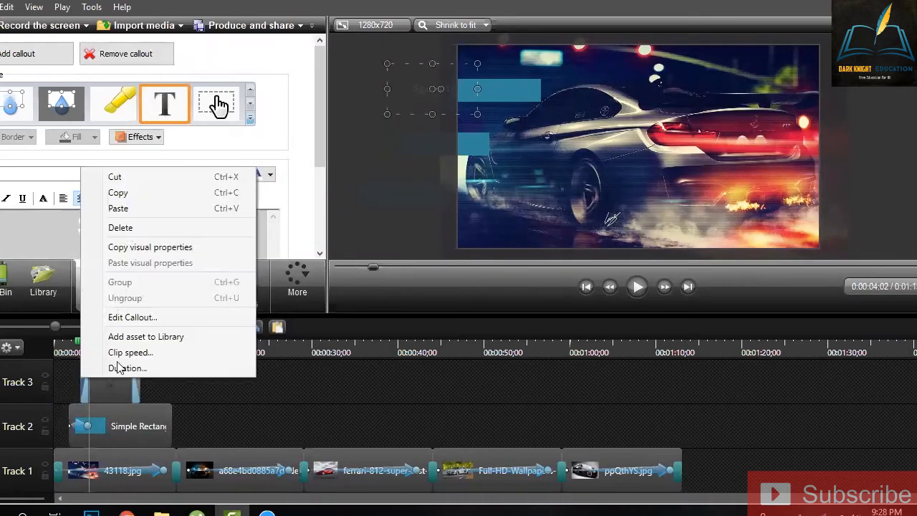
key(Delete)
click(131, 350)
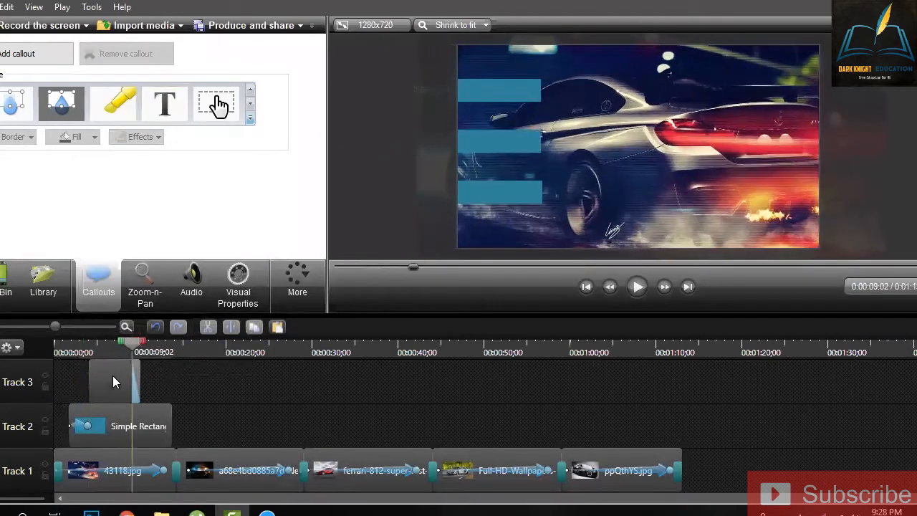
click(175, 376)
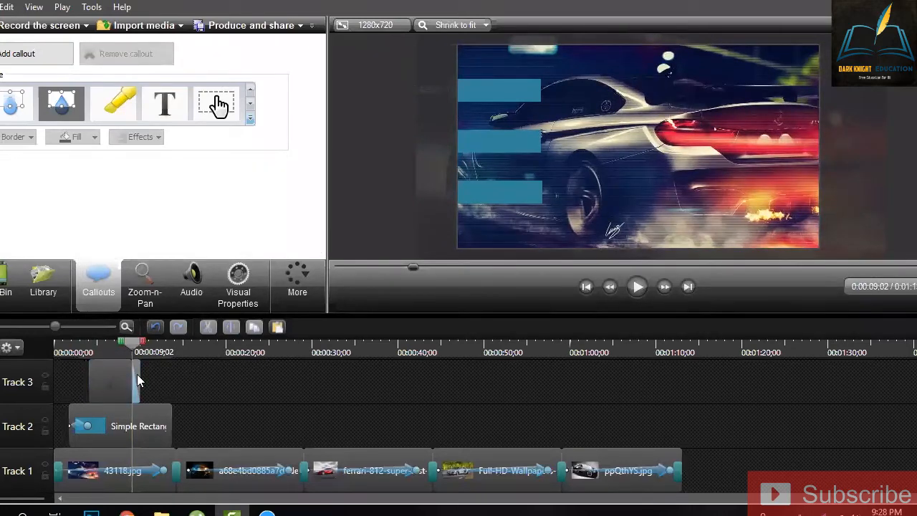
right_click(134, 379)
click(198, 395)
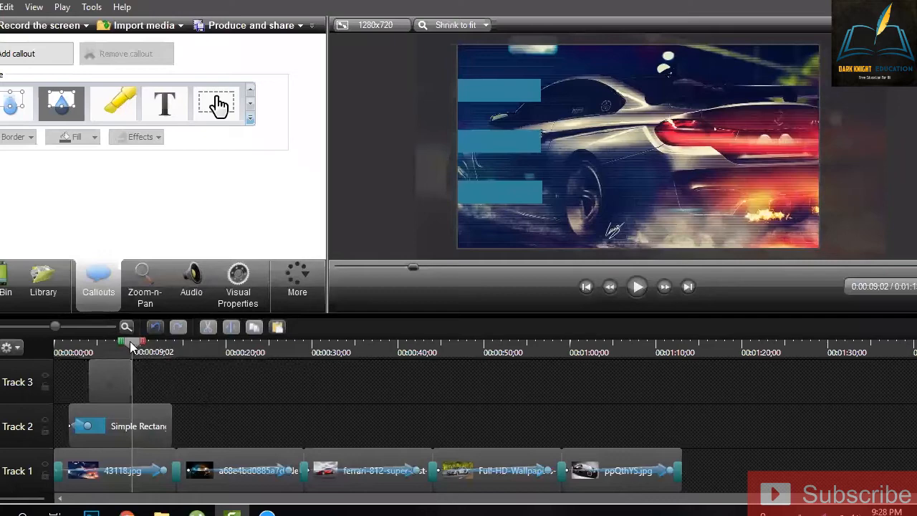
Step: Move the "Specs 1" text callout along Track 3 so that it starts at about 0:00:02;12
drag(120, 349, 87, 371)
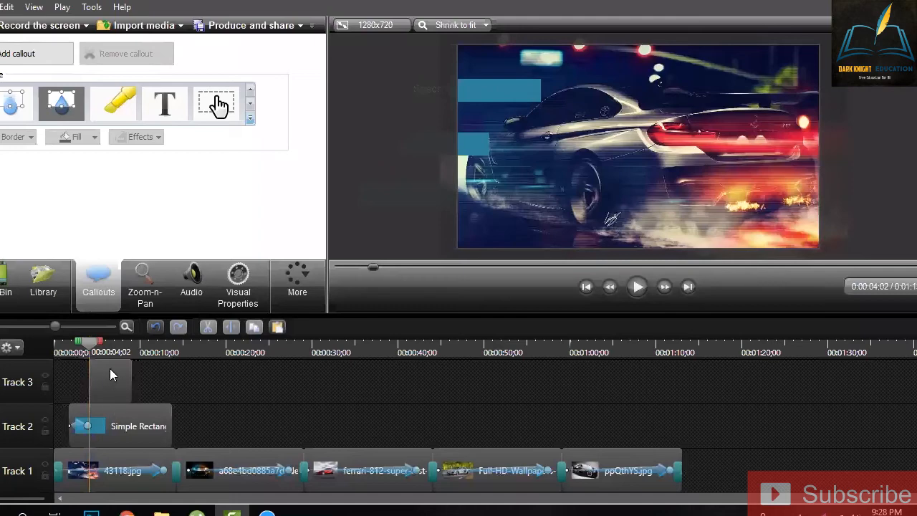
click(75, 354)
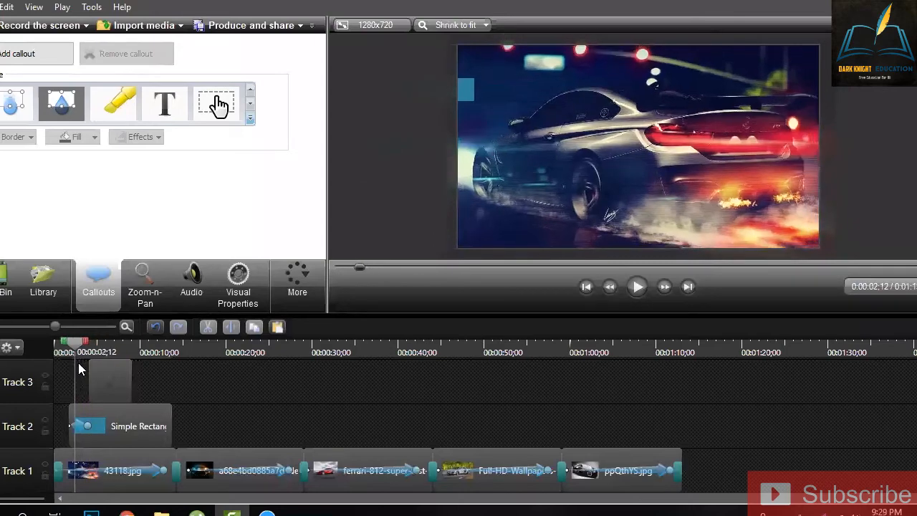
click(95, 381)
drag(91, 387, 86, 382)
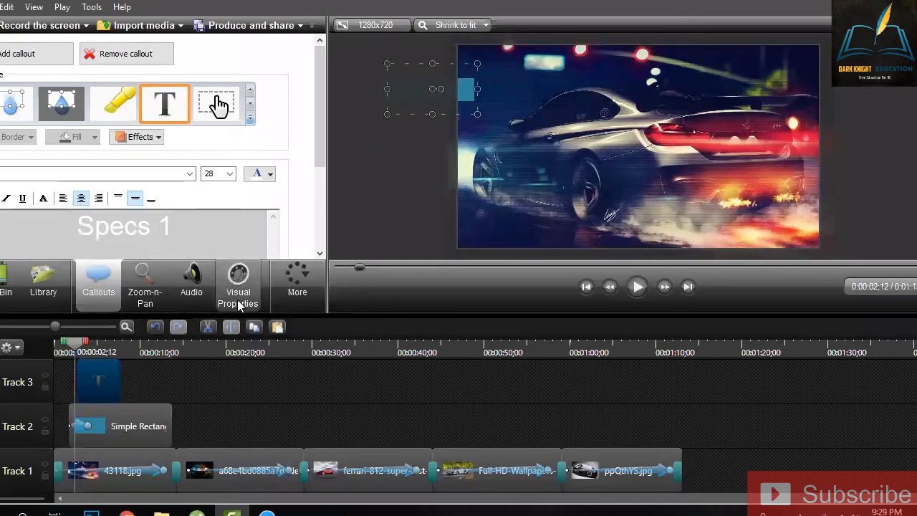
click(239, 303)
click(100, 385)
click(99, 385)
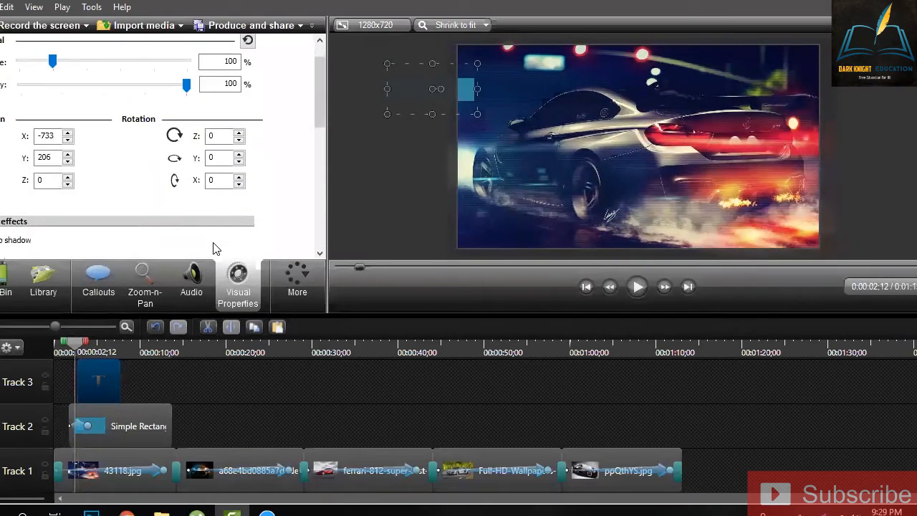
scroll(213, 248, down, 1)
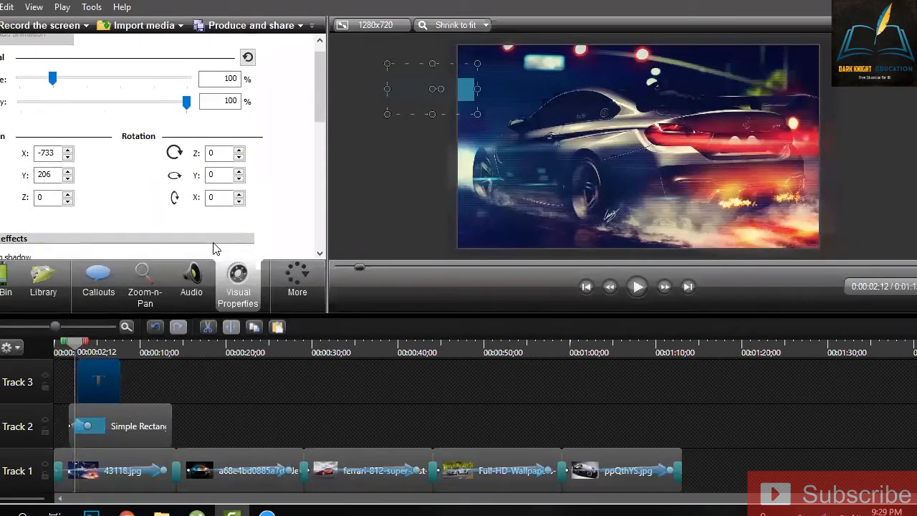
click(286, 292)
click(293, 321)
click(287, 289)
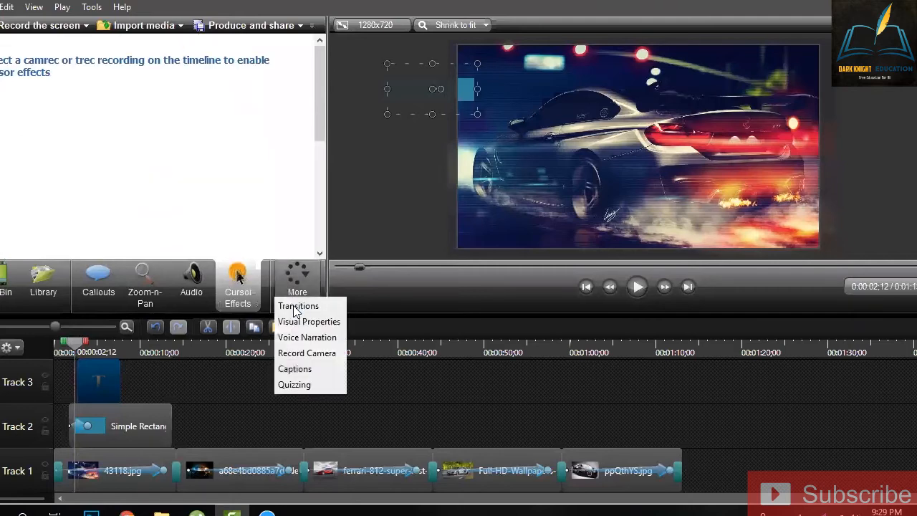
Step: Apply the Slide right transition to the start of the "Specs 1" text callout on Track 3
click(297, 306)
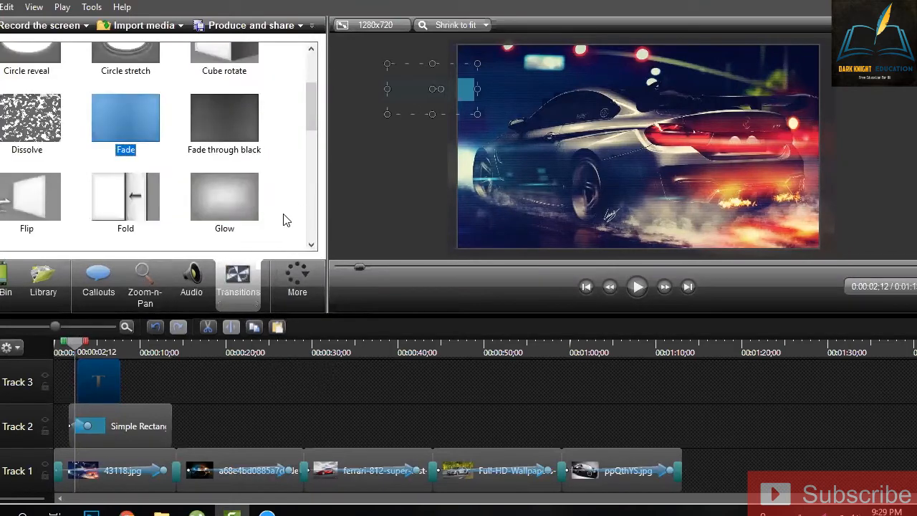
scroll(283, 220, down, 5)
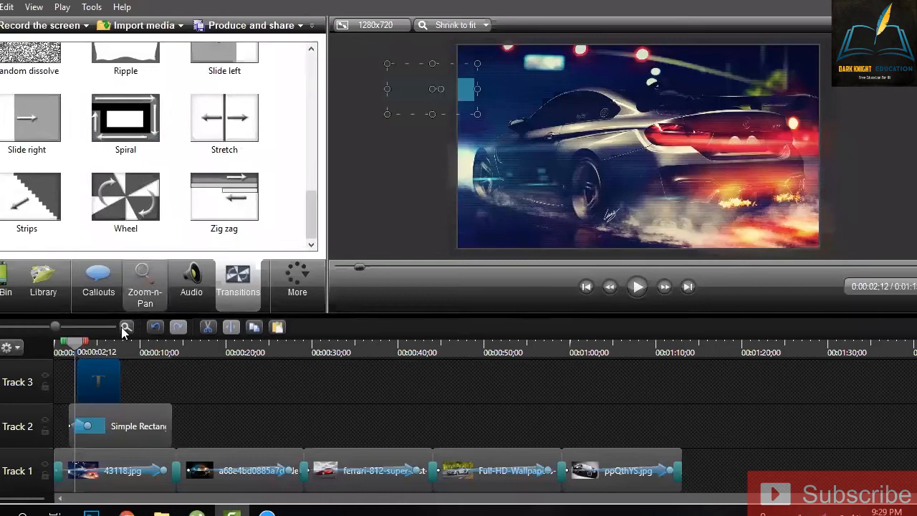
drag(27, 123, 85, 378)
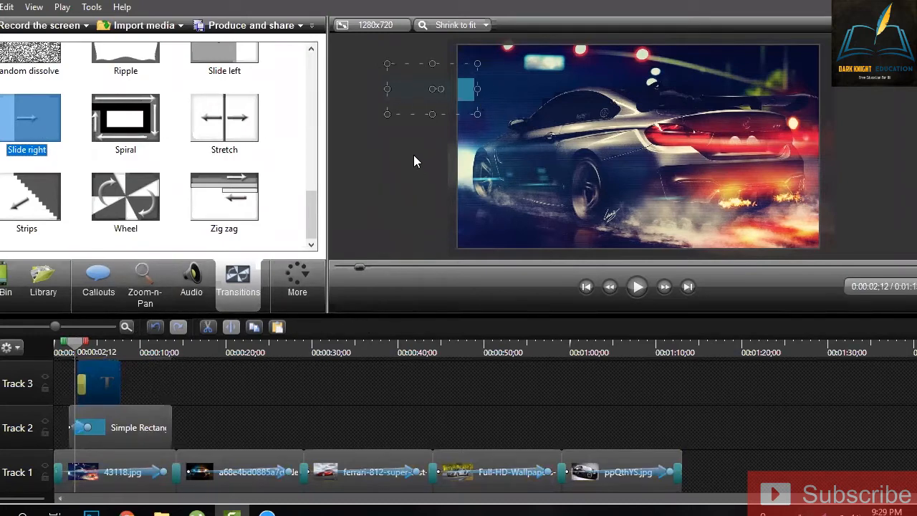
Step: Preview the callout's entrance and reposition the "Specs 1" callout inside the frame, over the uppermost bar
click(641, 290)
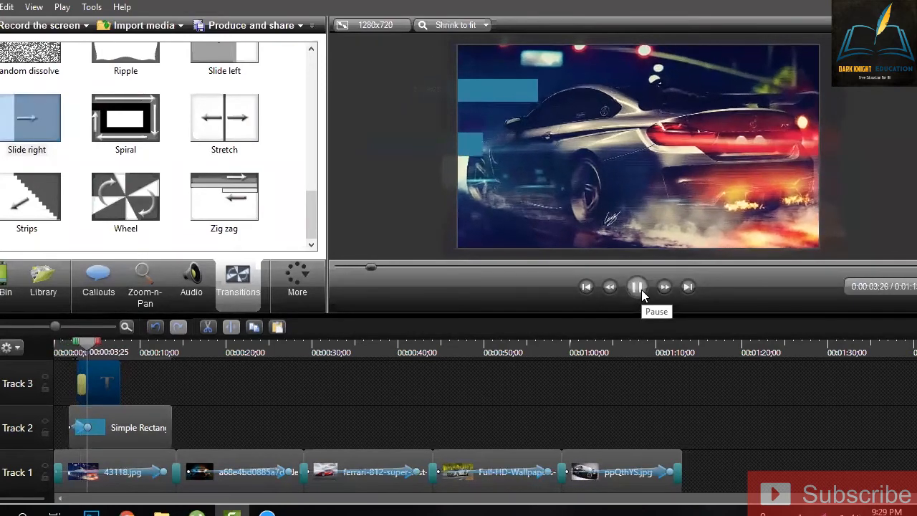
click(92, 372)
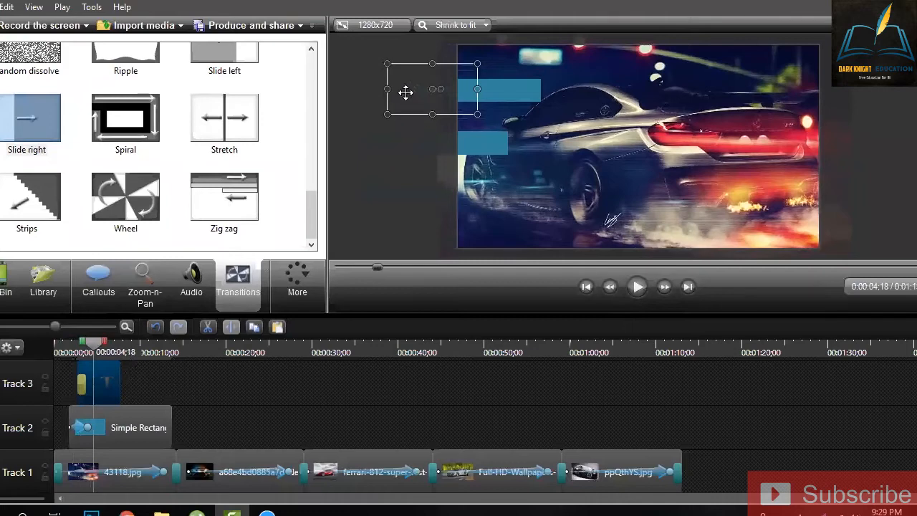
drag(405, 92, 452, 94)
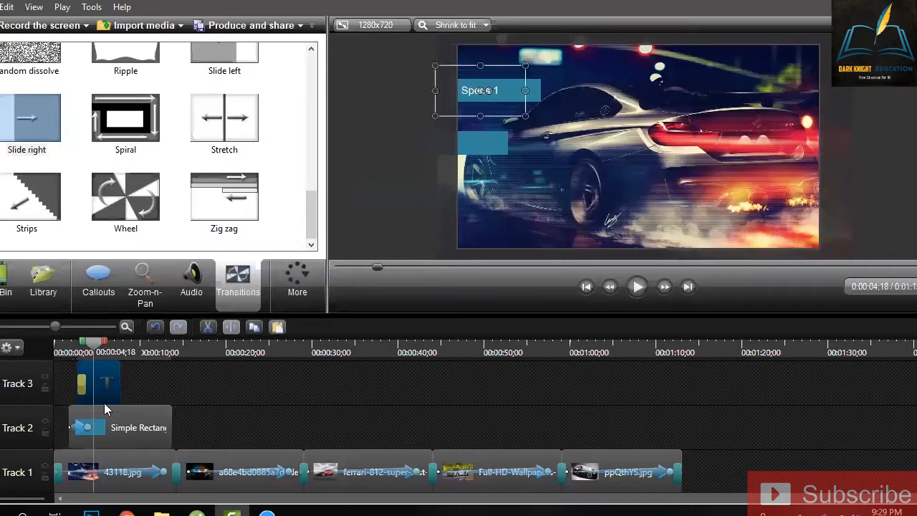
Step: Play back the "Specs 1" slide-in and lengthen its Slide right transition on Track 3
click(64, 351)
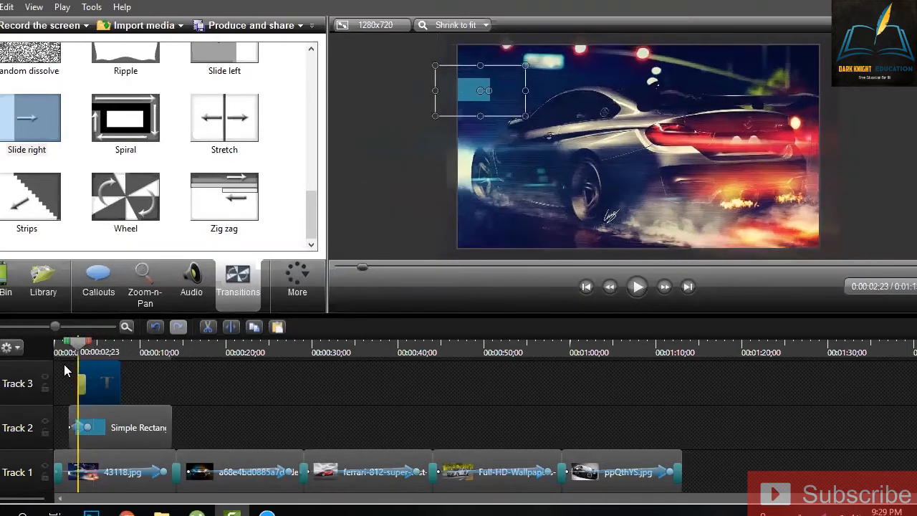
click(638, 287)
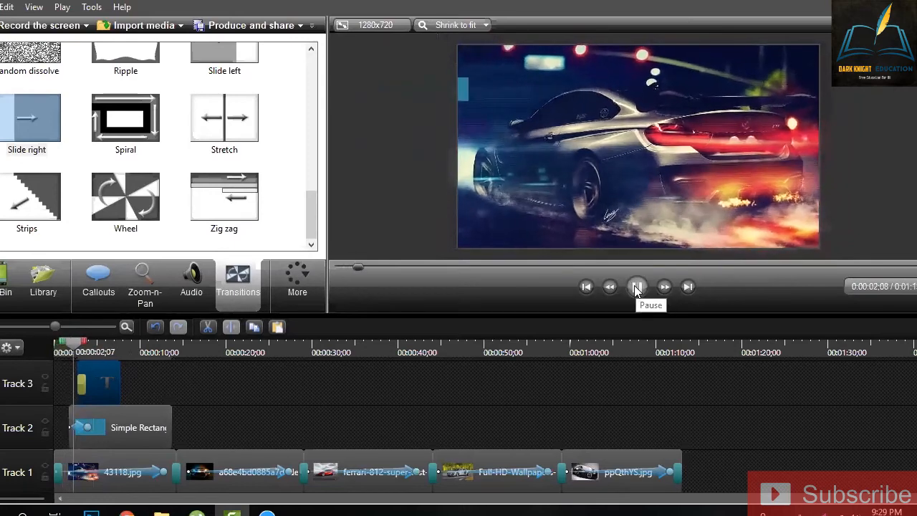
click(636, 288)
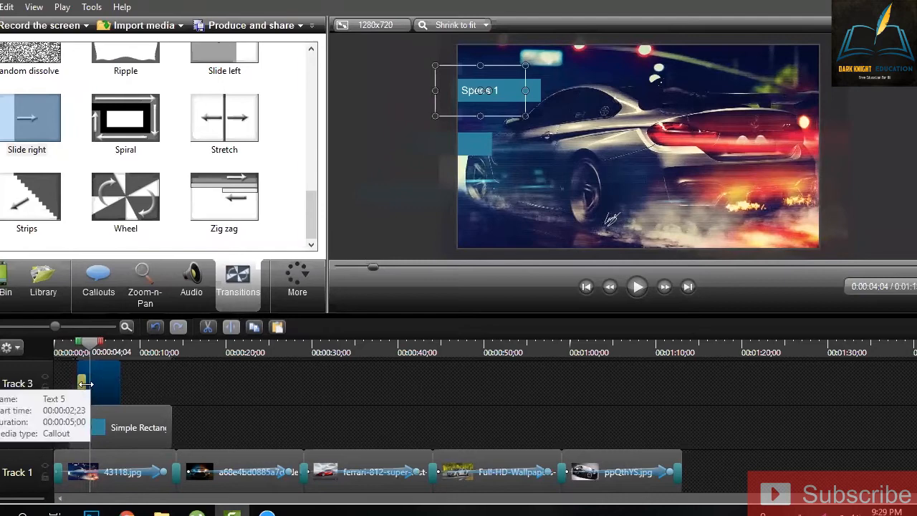
drag(87, 387, 90, 383)
drag(90, 383, 92, 383)
drag(91, 346, 77, 349)
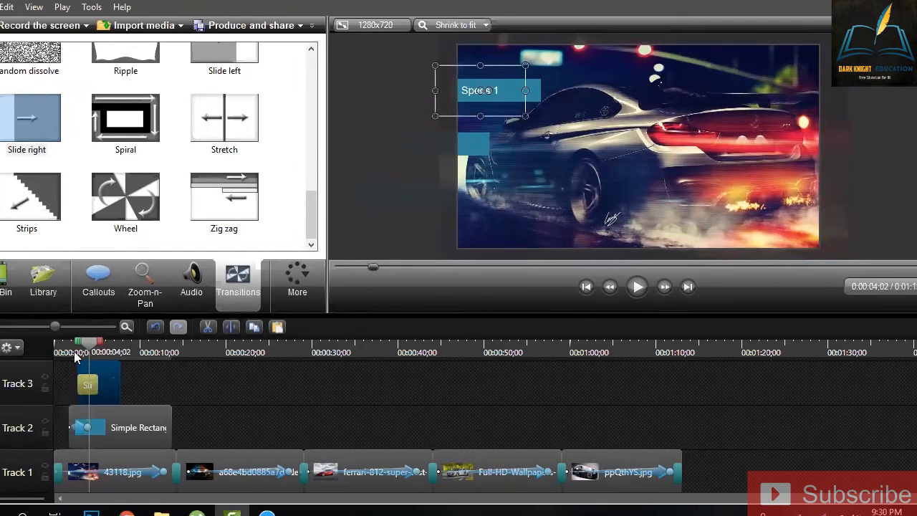
click(636, 287)
click(636, 287)
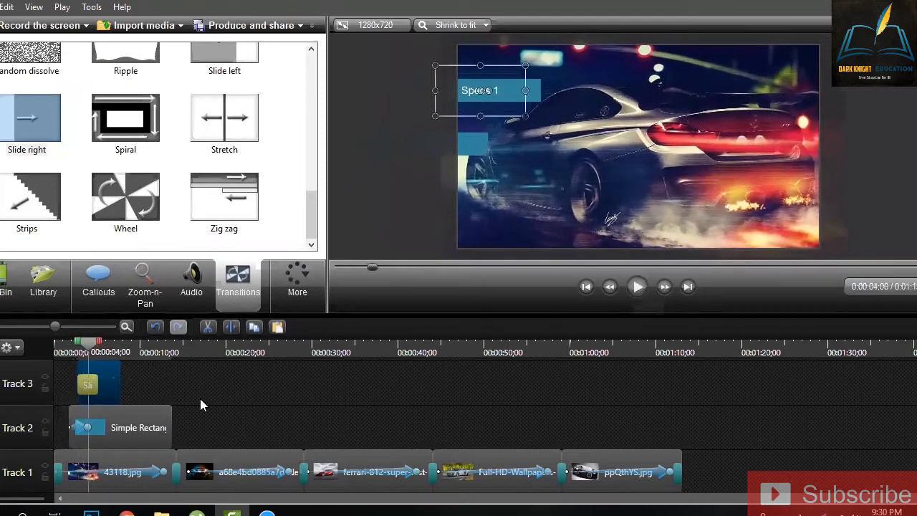
Step: Extend the Slide right transition to nearly the full length of the Track 3 callout and preview the timing
drag(99, 385, 115, 385)
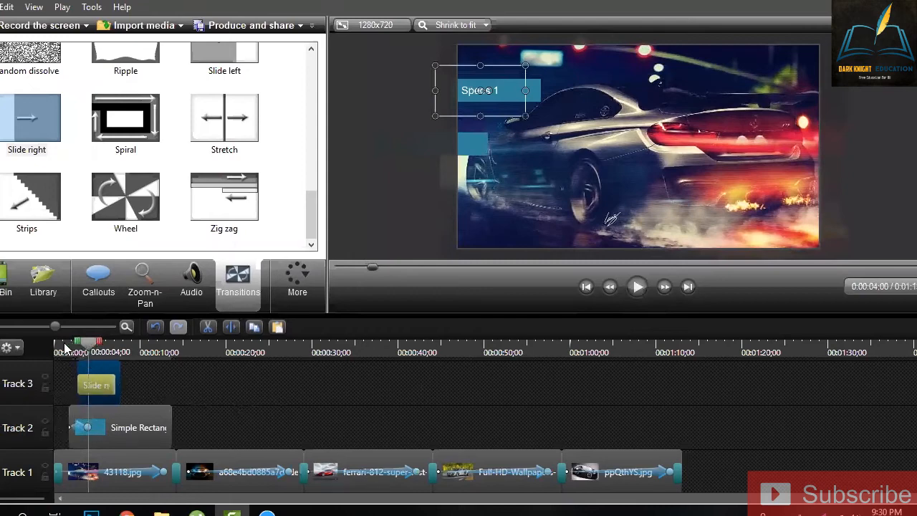
drag(64, 349, 78, 352)
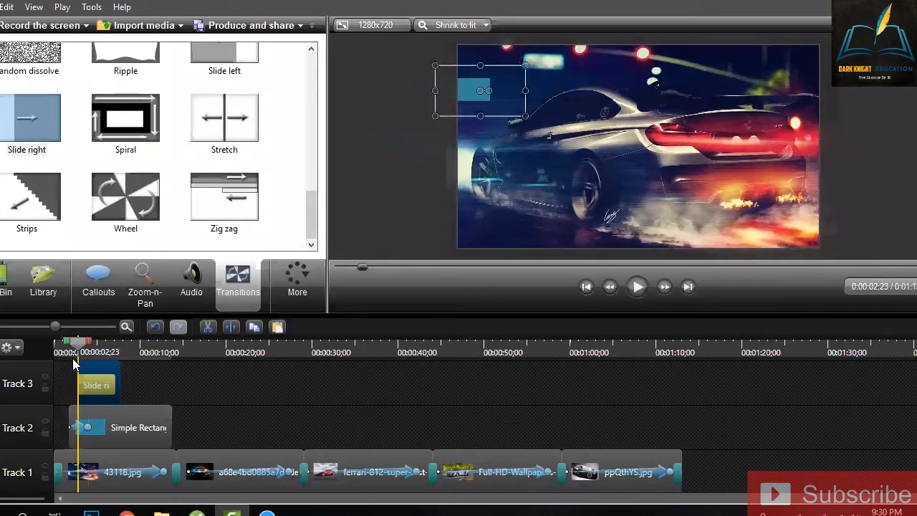
click(72, 358)
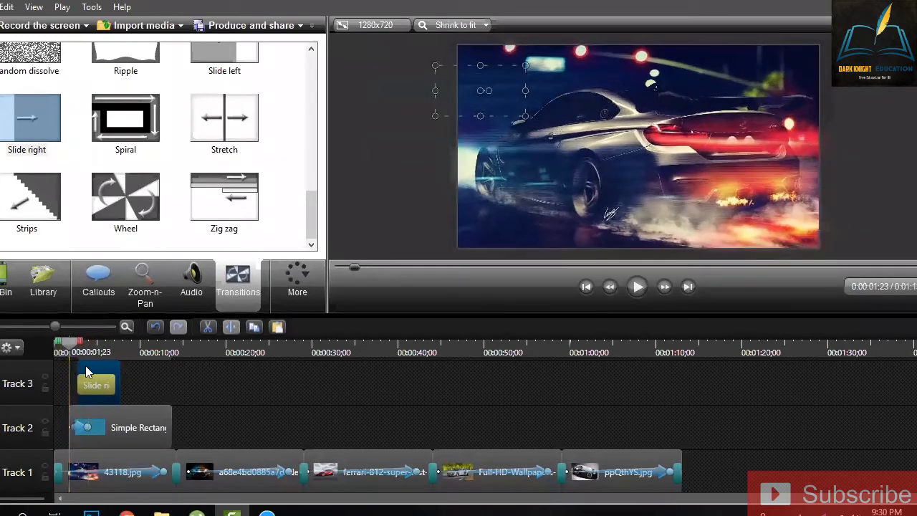
click(638, 290)
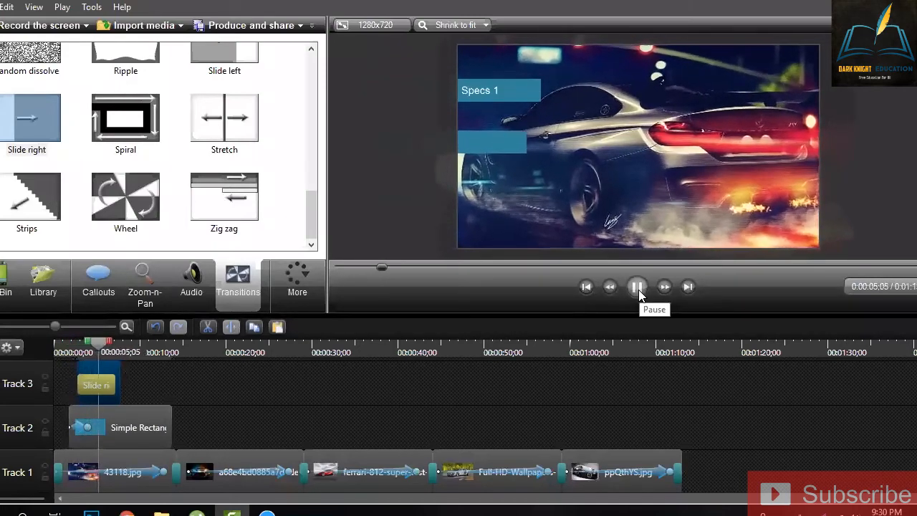
Step: Extend the "Specs 1" callout on Track 3 to a duration of 0:00:10;29, ending with the rectangle clips
click(80, 394)
scroll(131, 438, up, 2)
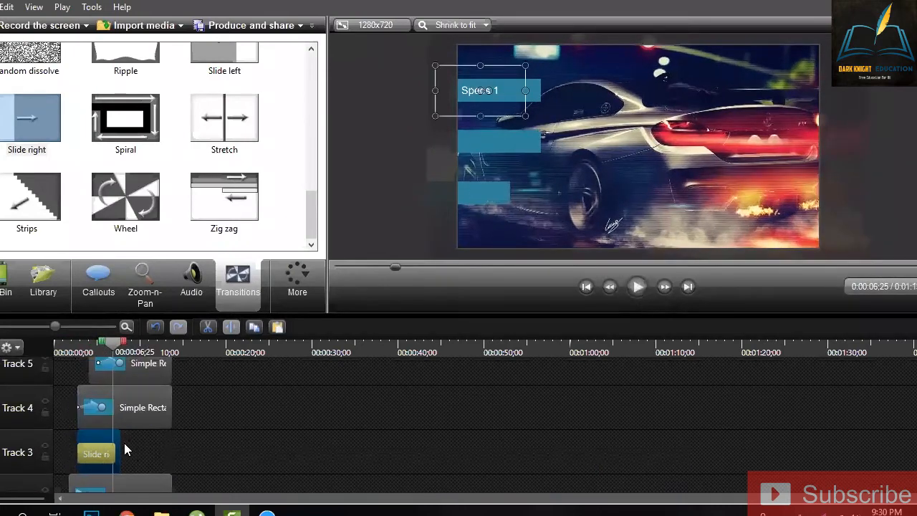
drag(118, 450, 170, 449)
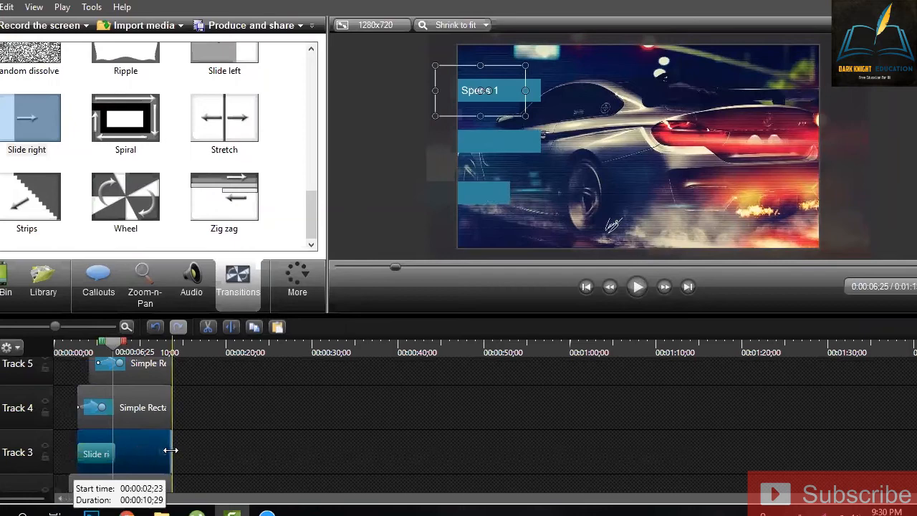
Step: Copy the "Specs 1" callout from Track 3 and paste it on Track 6 at 0:00:06;25
right_click(138, 454)
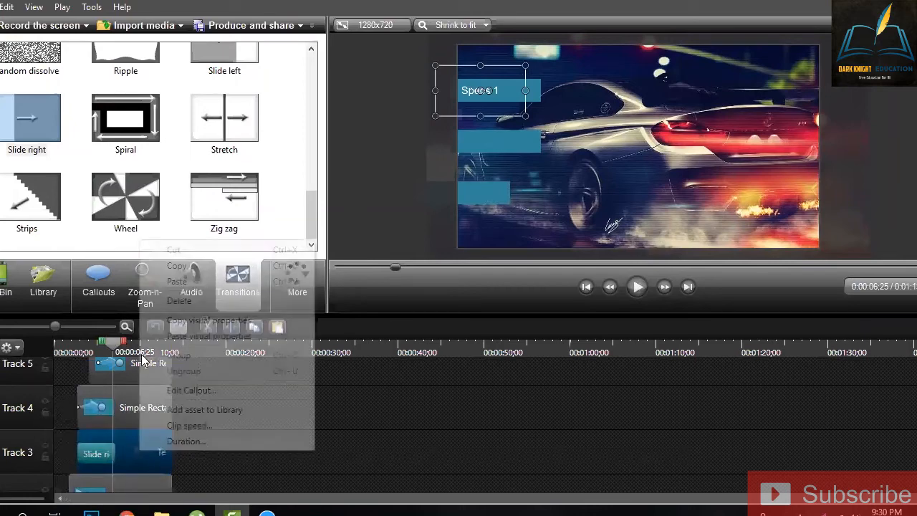
click(186, 266)
click(206, 418)
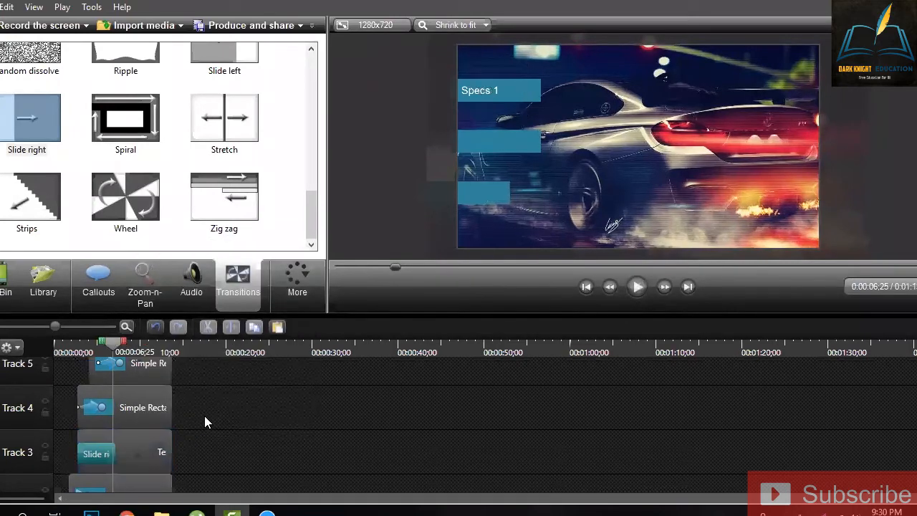
scroll(204, 415, up, 1)
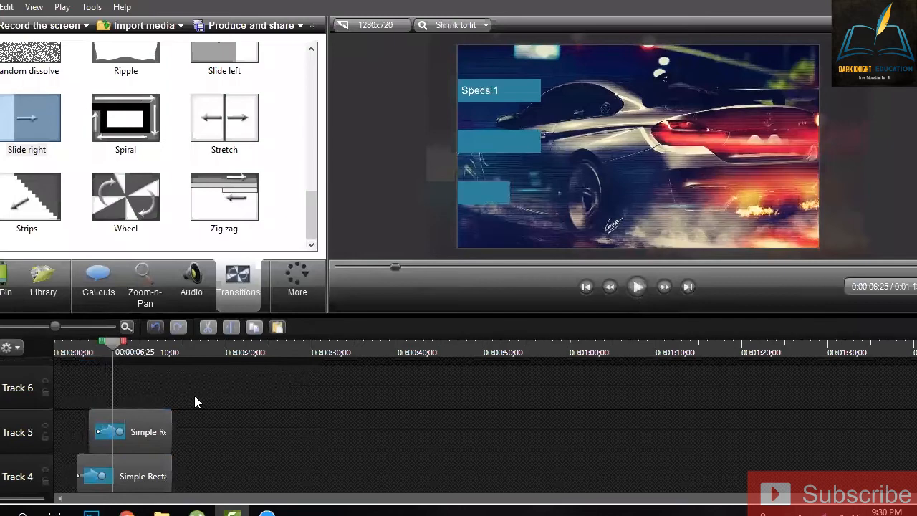
key(ctrl+v)
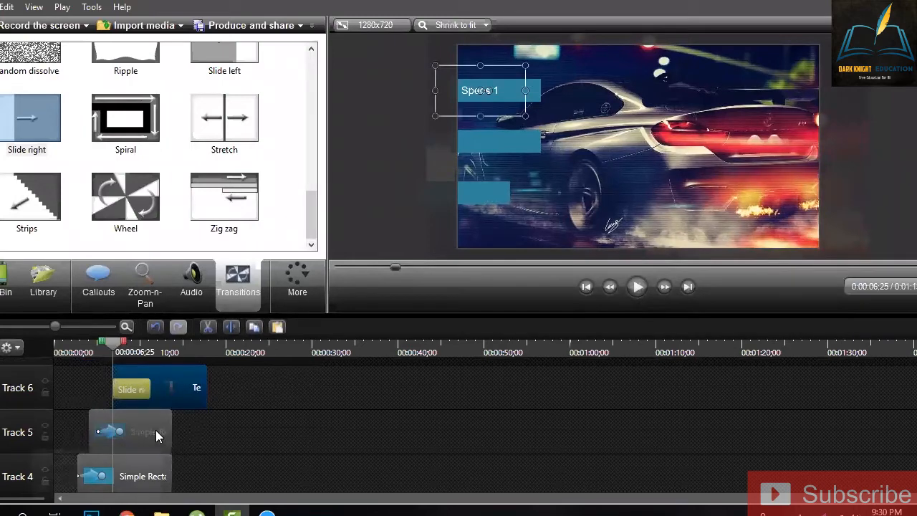
Step: Move the Track 5 rectangle clip to Track 7 and the pasted callout to Track 5, starting at about 0:00:04;24
drag(156, 432, 176, 395)
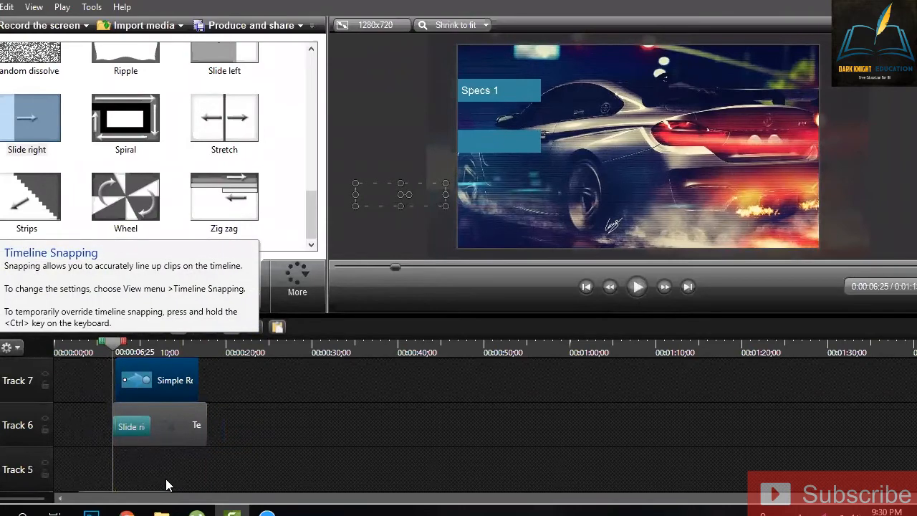
drag(195, 428, 188, 454)
scroll(154, 446, down, 3)
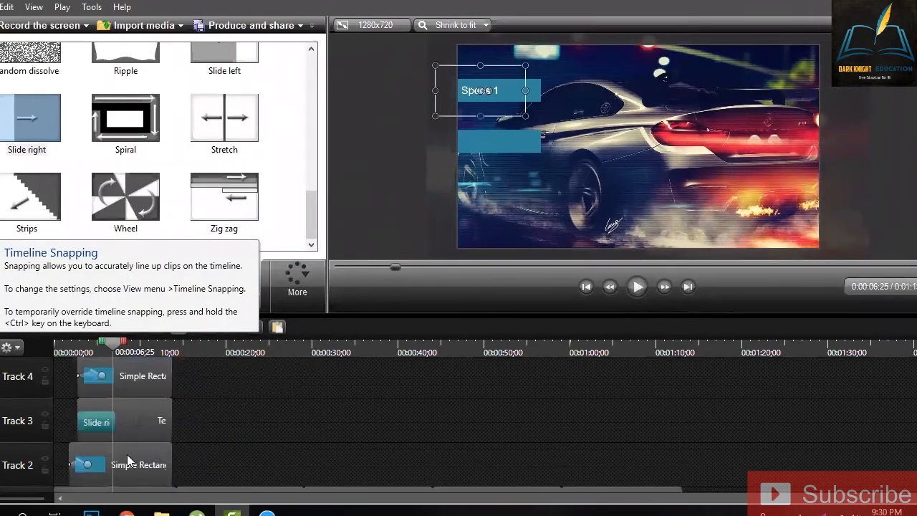
scroll(166, 409, up, 1)
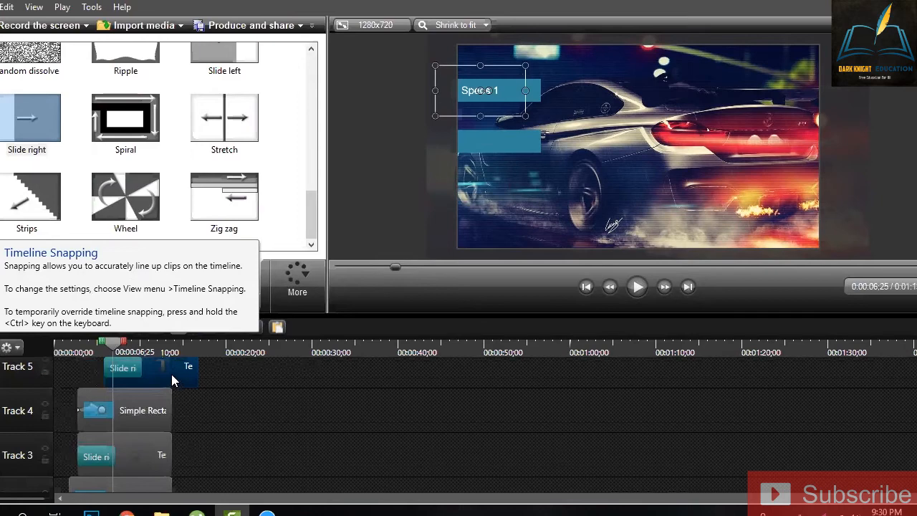
drag(156, 377, 162, 397)
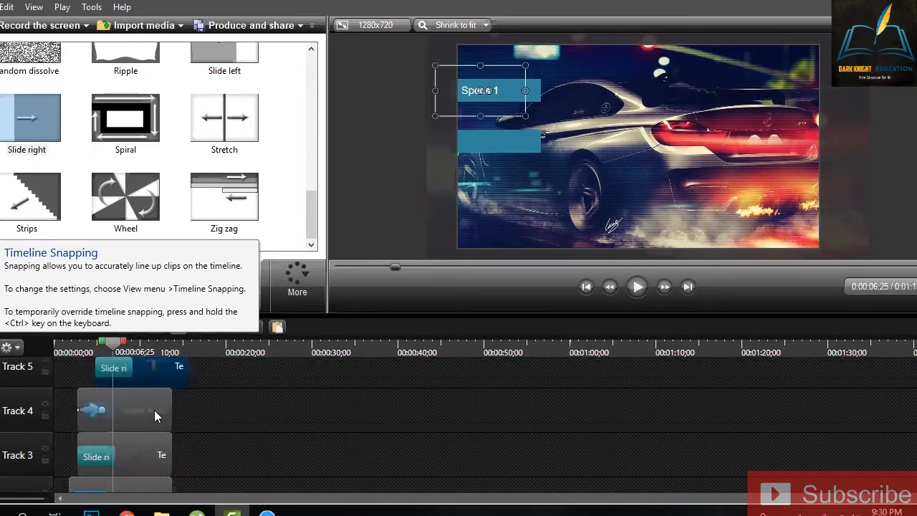
click(154, 409)
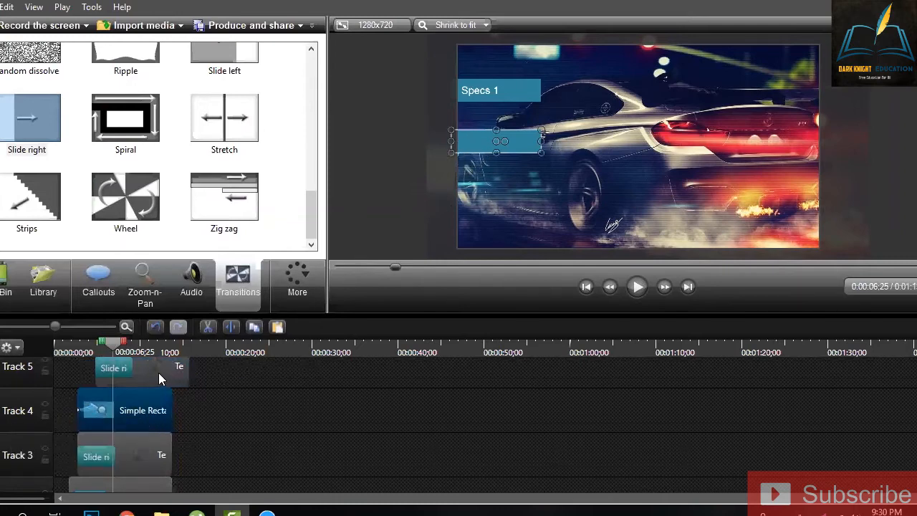
Step: Position the duplicated text callout over the second bar, lining its text up beneath the original "Specs 1"
click(98, 353)
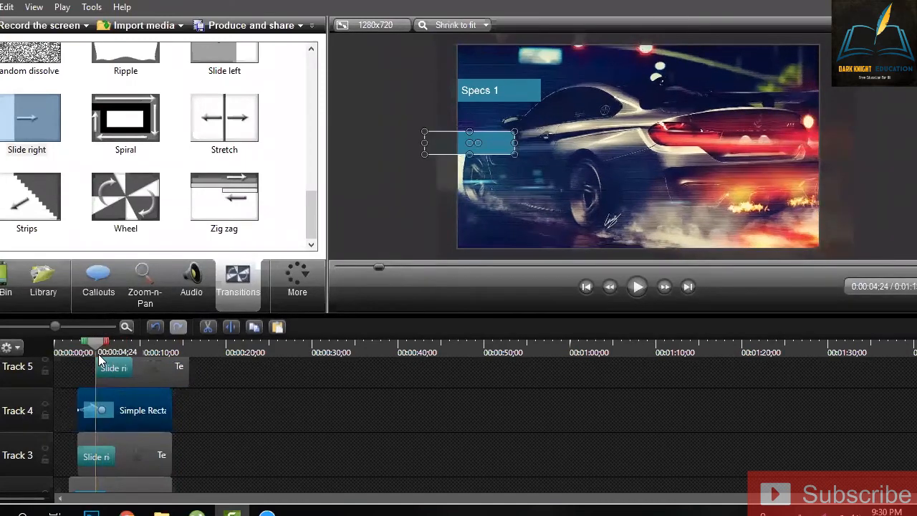
click(185, 368)
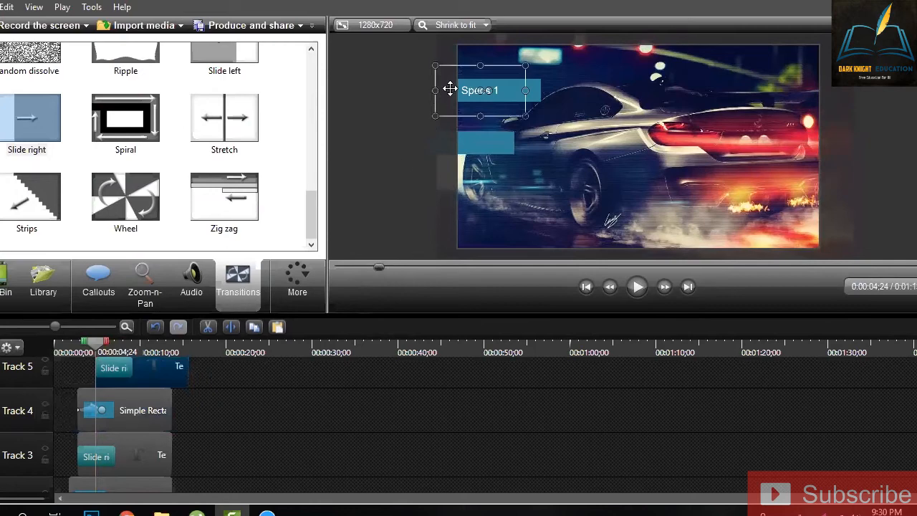
click(448, 148)
scroll(231, 430, up, 2)
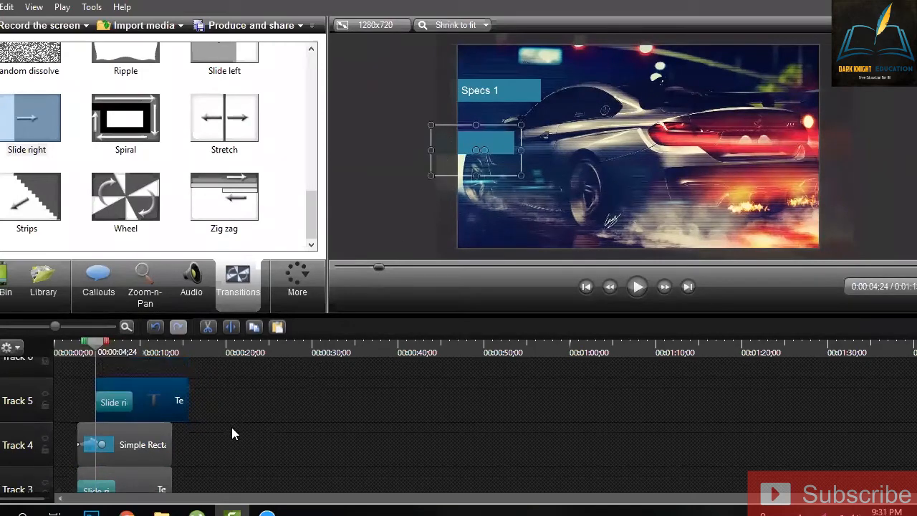
double_click(158, 422)
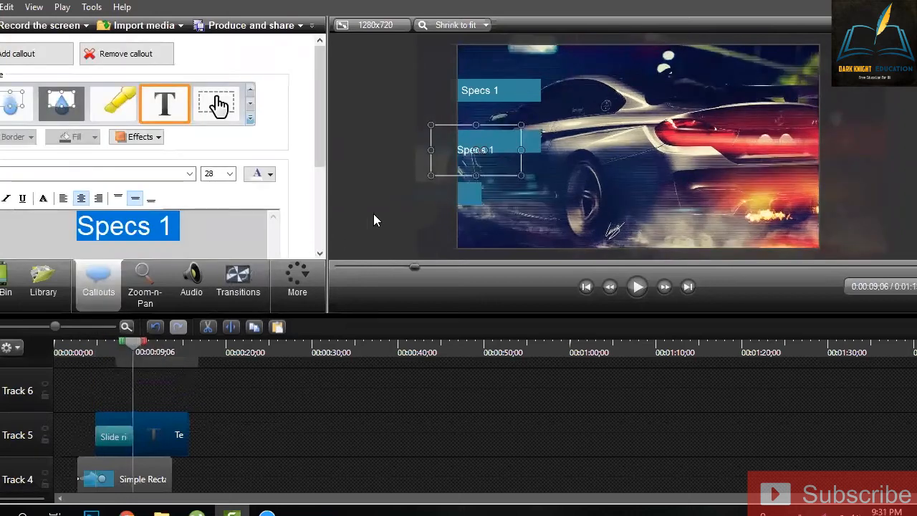
drag(451, 153, 471, 153)
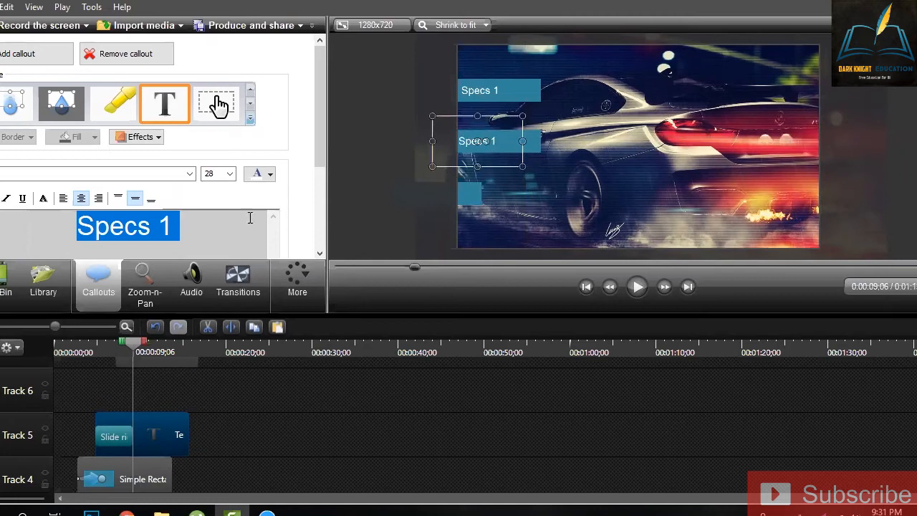
Step: Change the text of the duplicated callout on Track 5 to "Specs 2"
click(218, 228)
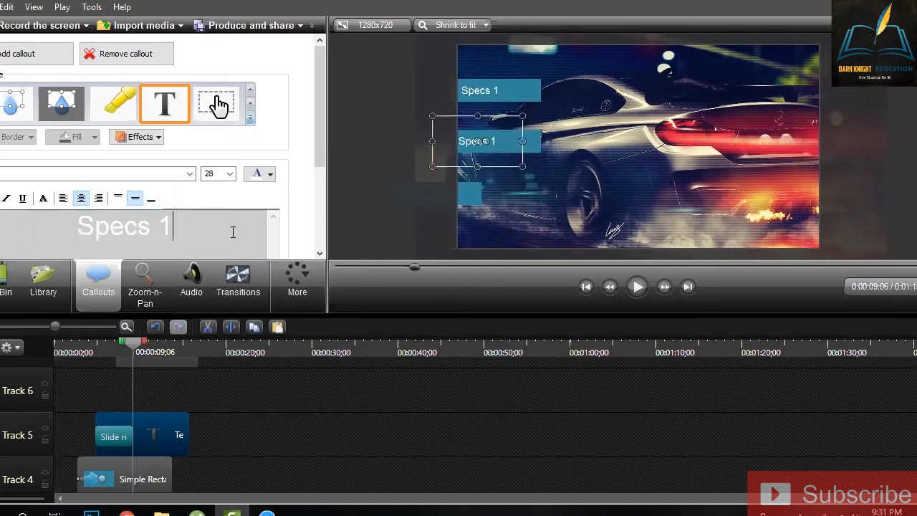
key(BackSpace)
text(2)
click(300, 415)
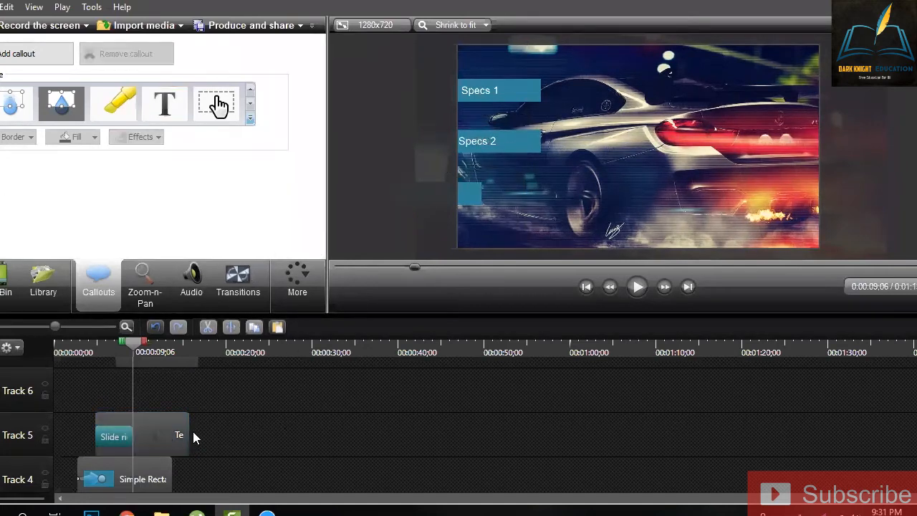
Step: Try removing the number from the Track 5 callout's text, and undo the recent text and position edits on that callout
click(161, 434)
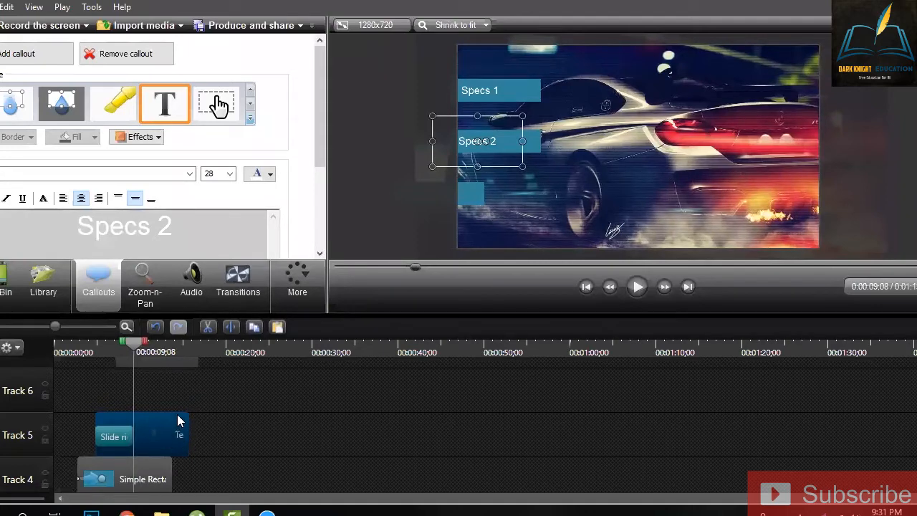
key(BackSpace)
key(BackSpace)
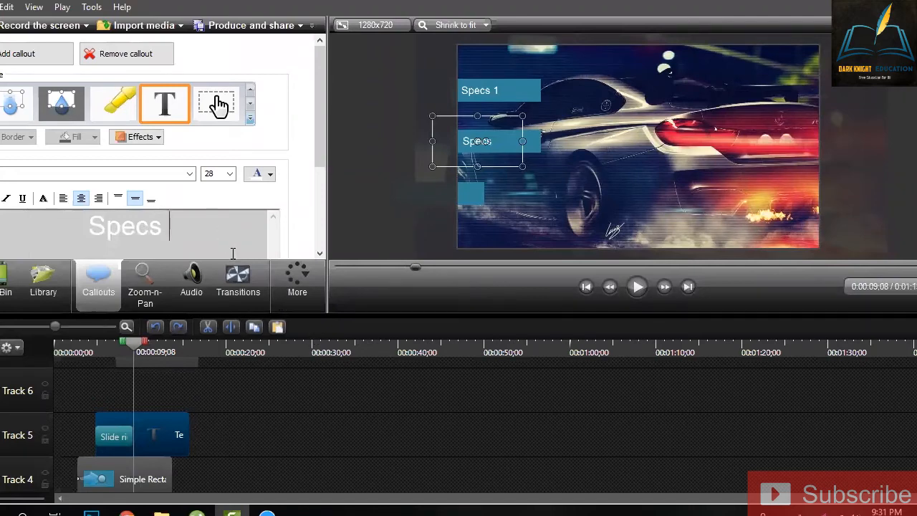
click(236, 426)
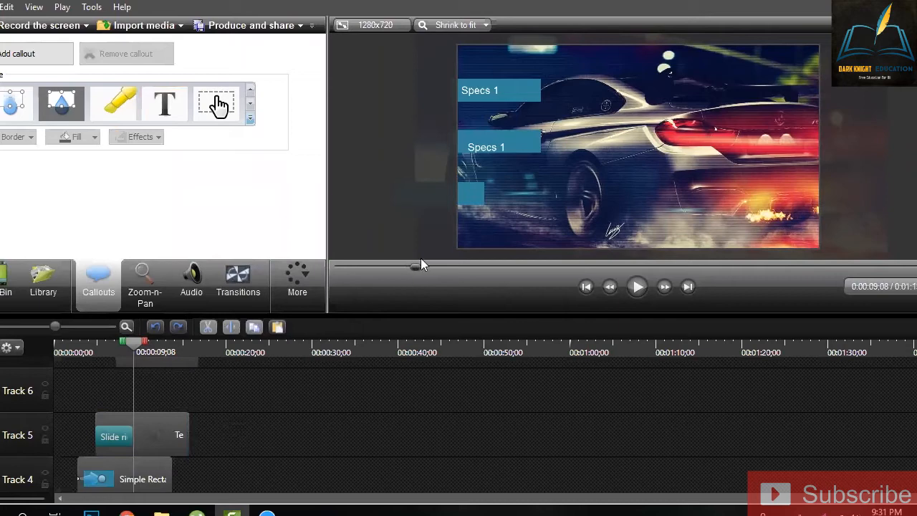
click(151, 450)
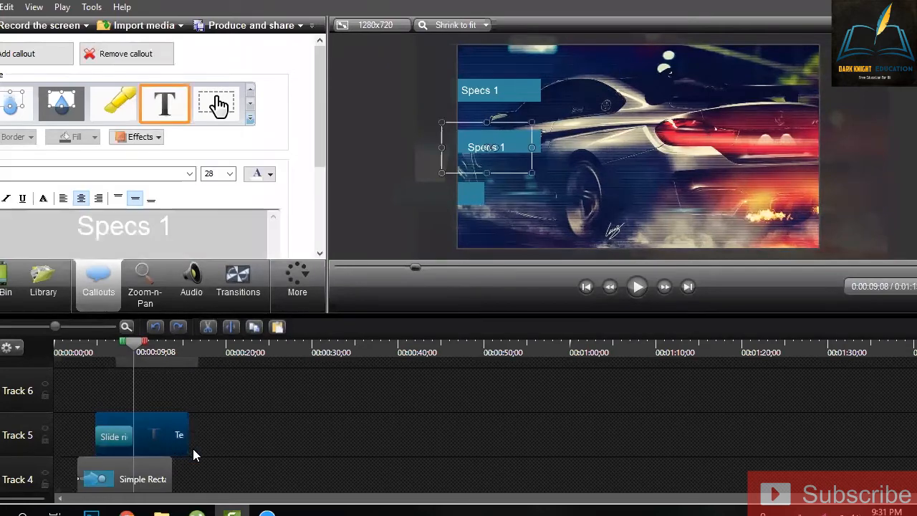
Step: Trim the Track 5 callout to end with the Track 4 rectangle and align its text on the second bar beneath "Specs 1"
drag(185, 433, 174, 437)
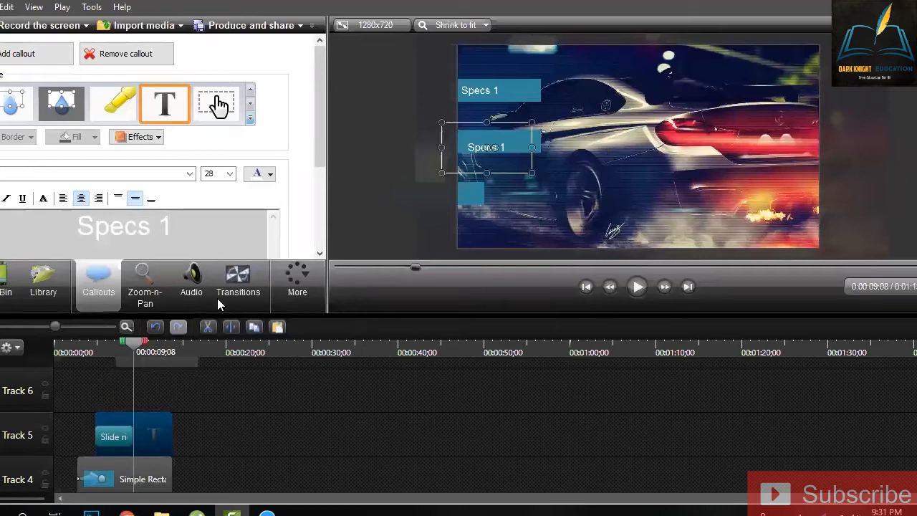
drag(439, 149, 439, 145)
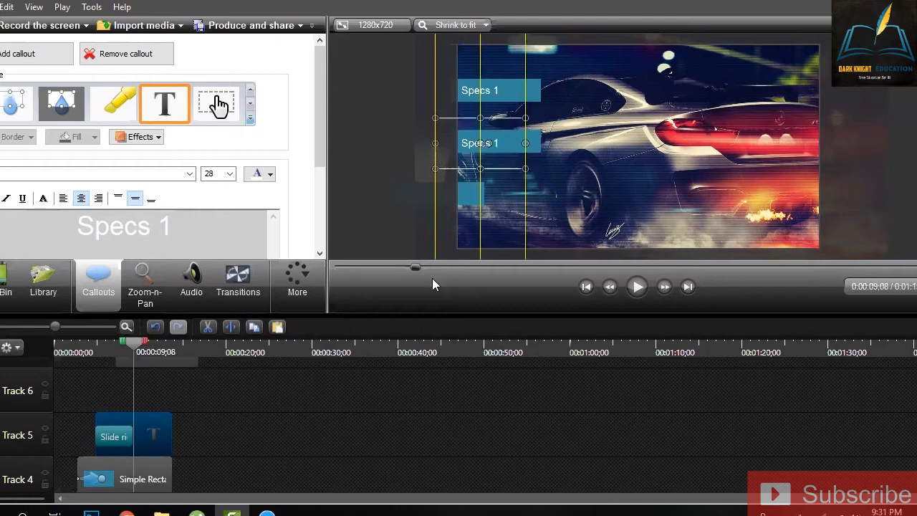
click(308, 417)
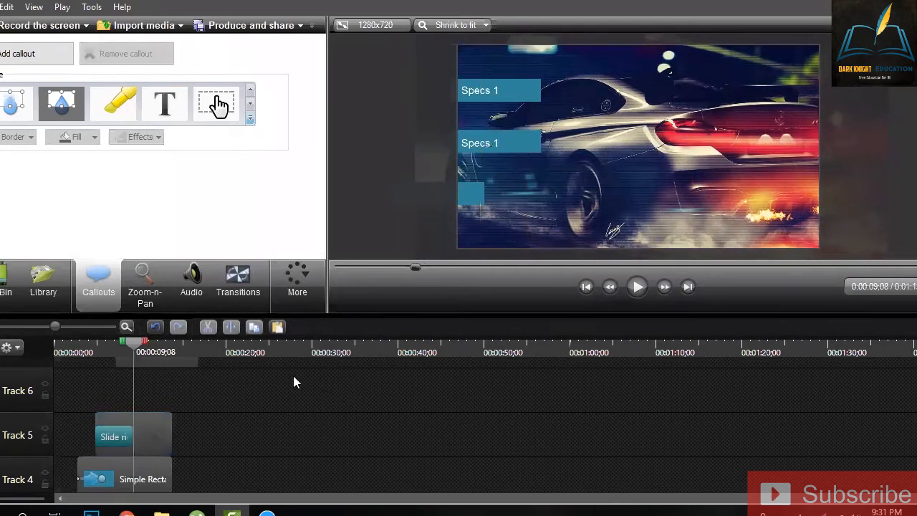
Step: Replace the number in the Track 5 callout's text so it reads "Specs 2"
click(138, 432)
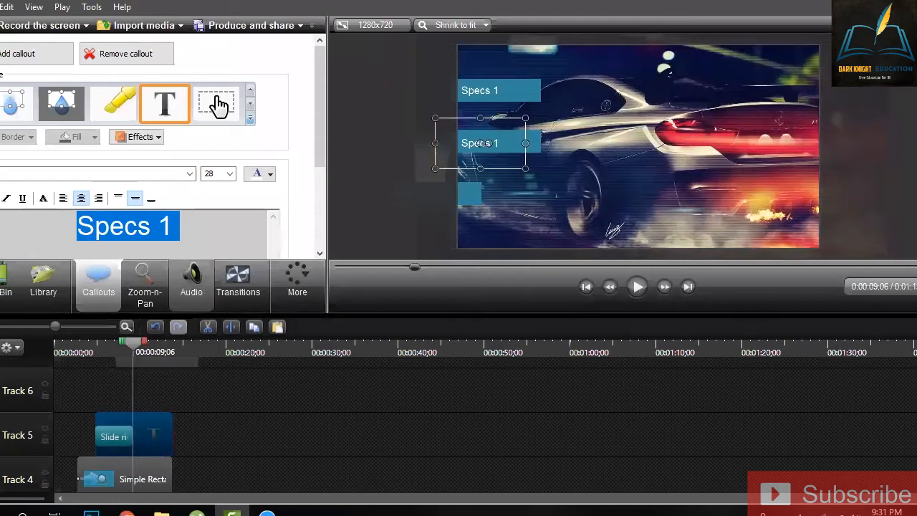
key(End)
key(BackSpace)
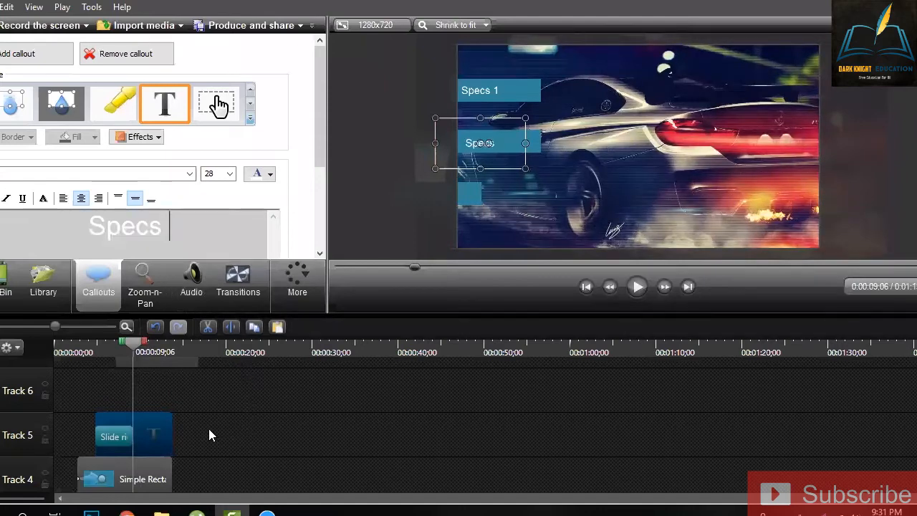
text(2)
click(180, 417)
Step: Move the third bar's rectangle clip from Track 7 down to Track 6, keeping its start at 0:00:07;05
scroll(179, 417, up, 2)
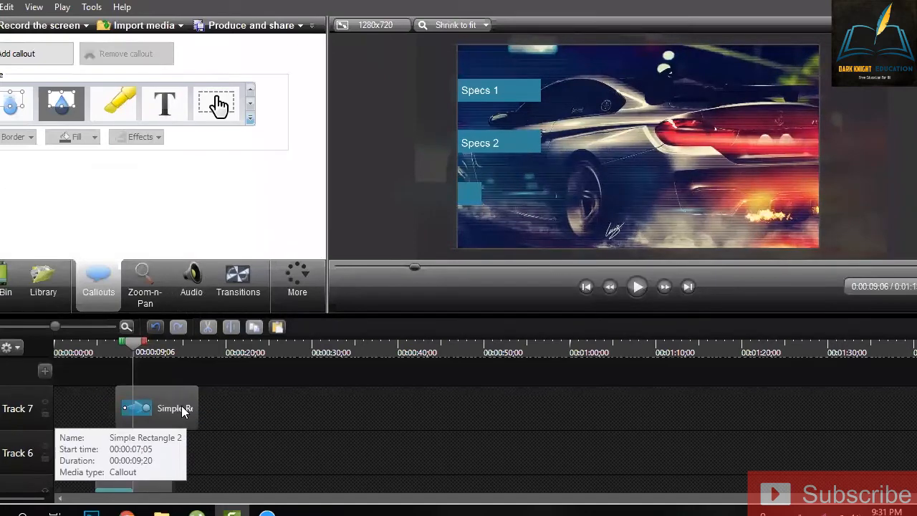
click(193, 414)
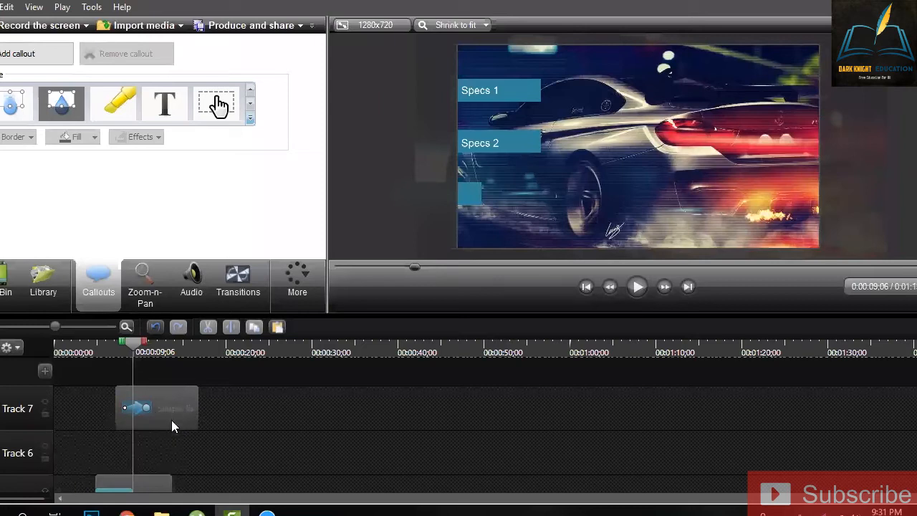
drag(175, 450, 177, 451)
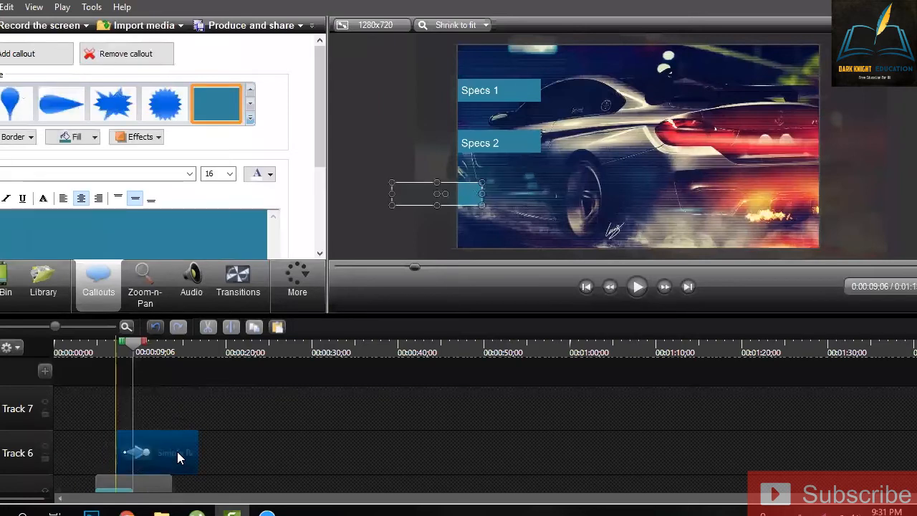
Step: Copy the "Specs 2" callout from Track 5 and paste it on Track 7 at 0:00:10;12
click(164, 485)
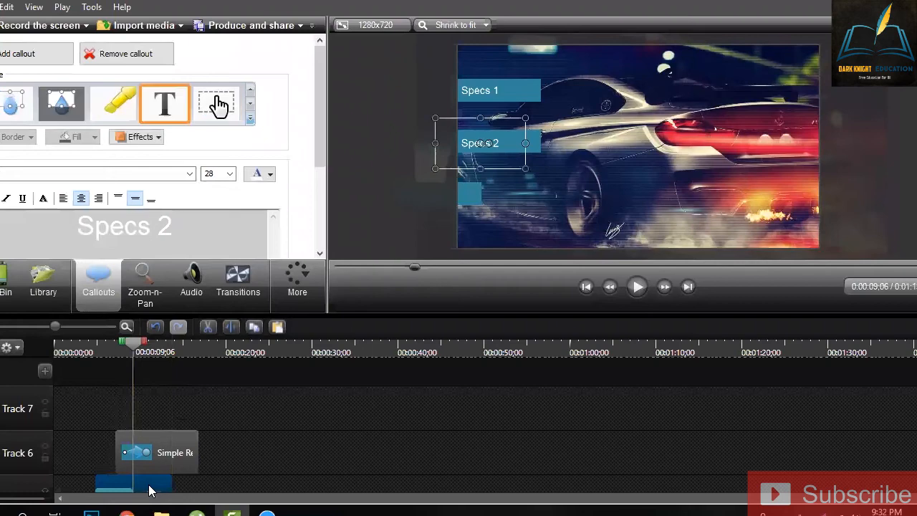
right_click(148, 482)
click(214, 299)
click(143, 352)
key(ctrl+v)
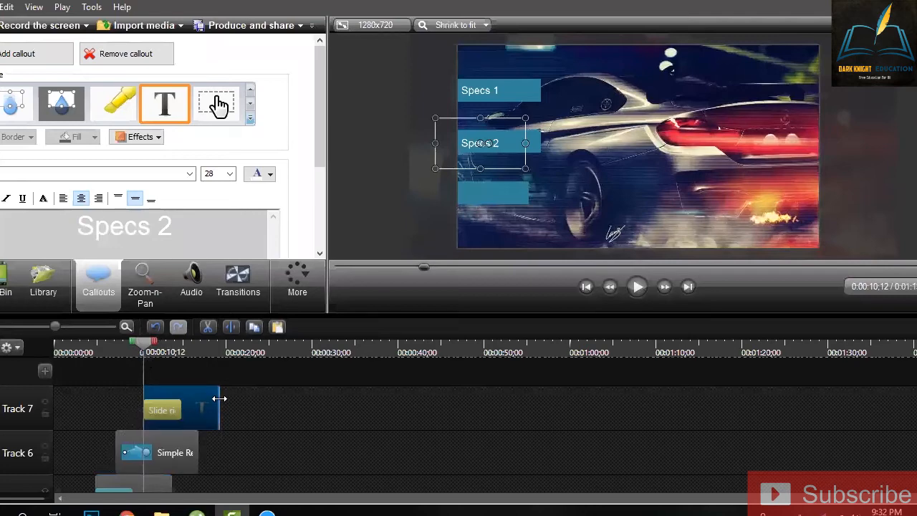
Step: Shorten the Track 6 rectangle to a duration of 0:00:06;17 and trim the Track 7 callout to end with the clips below
scroll(206, 438, down, 5)
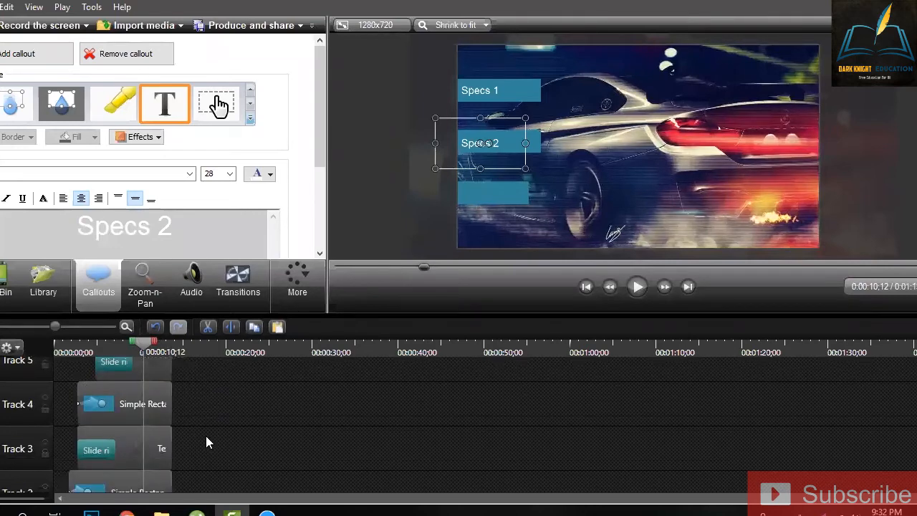
scroll(197, 394, up, 4)
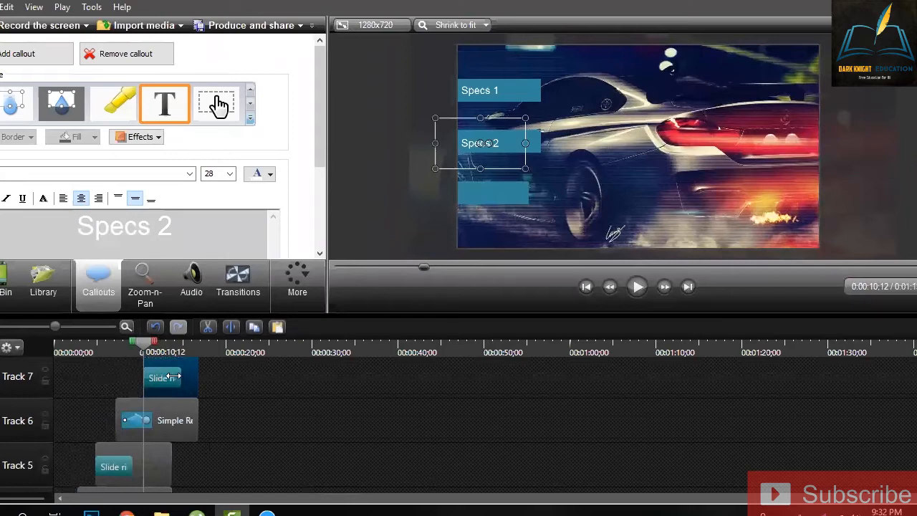
drag(181, 378, 185, 454)
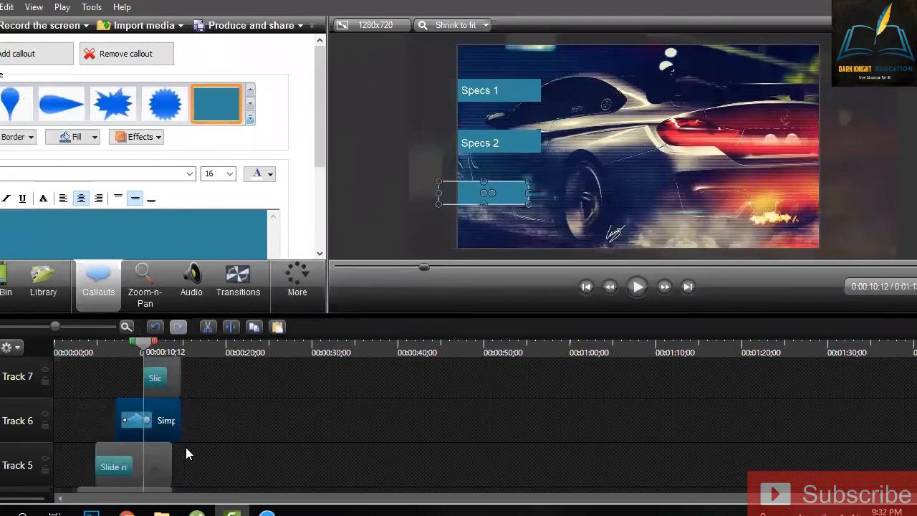
scroll(186, 448, down, 2)
scroll(180, 412, down, 1)
scroll(179, 416, up, 3)
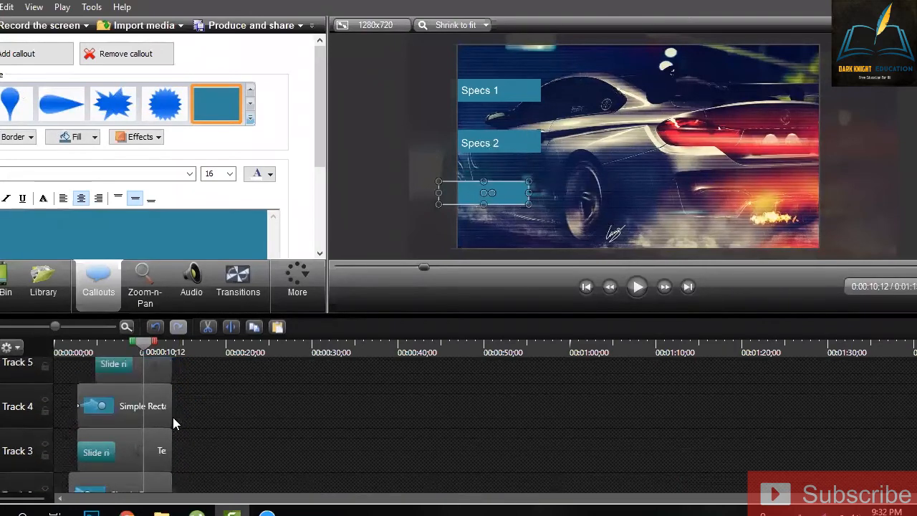
drag(178, 422, 167, 429)
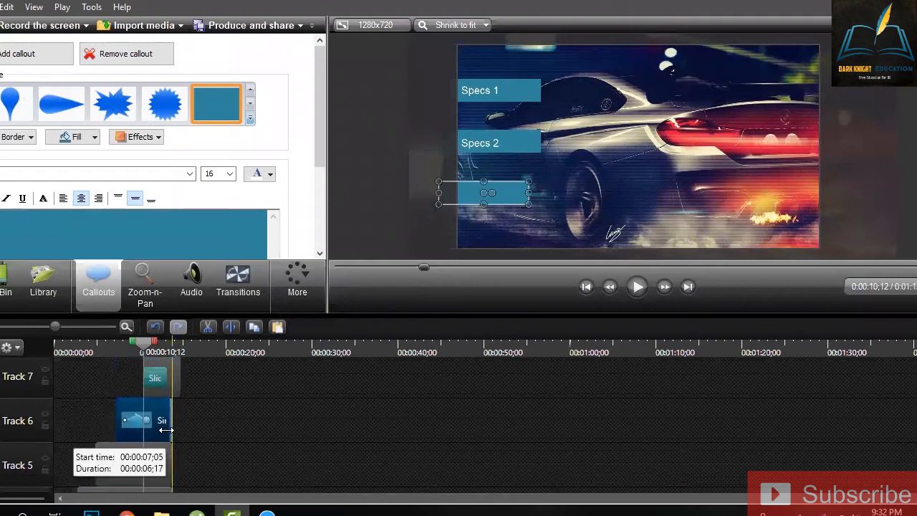
scroll(172, 417, up, 1)
click(177, 414)
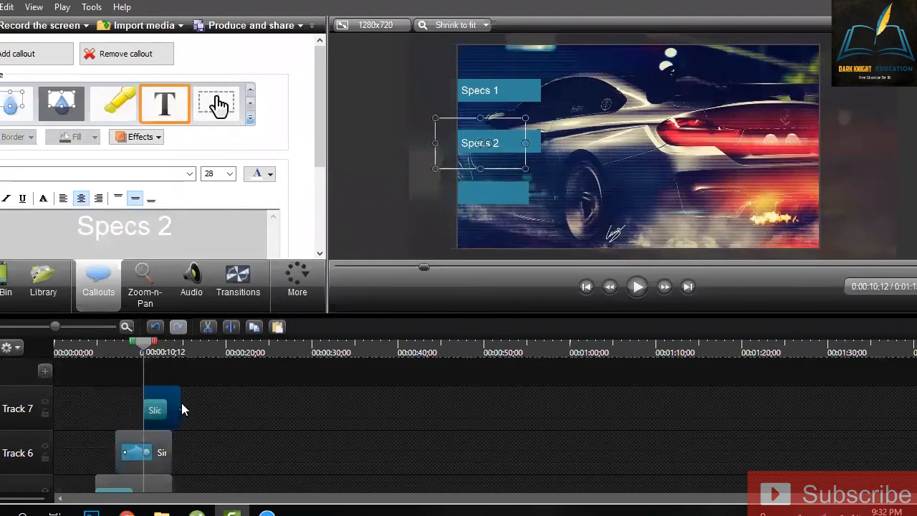
drag(180, 408, 169, 414)
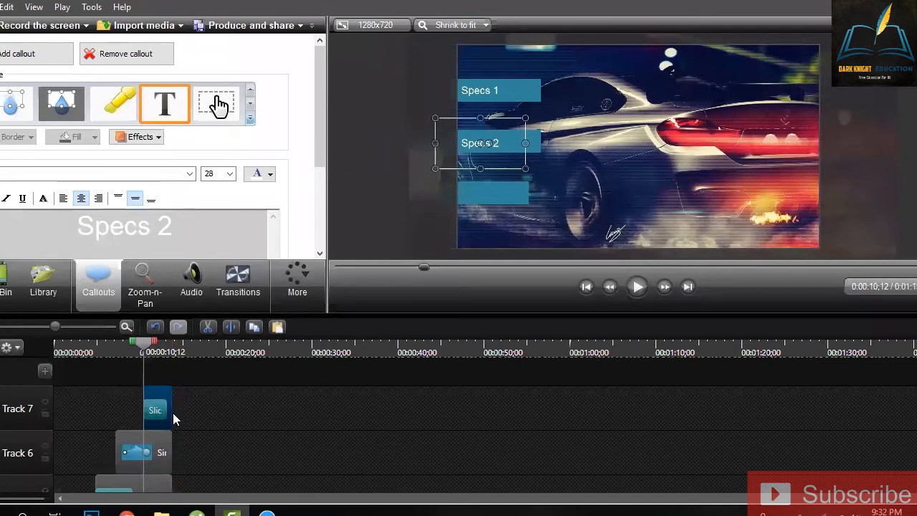
Step: Play the video from the start to preview the sliding bars and "Specs" callouts, stopping at about 0:00:08;04
scroll(124, 364, down, 5)
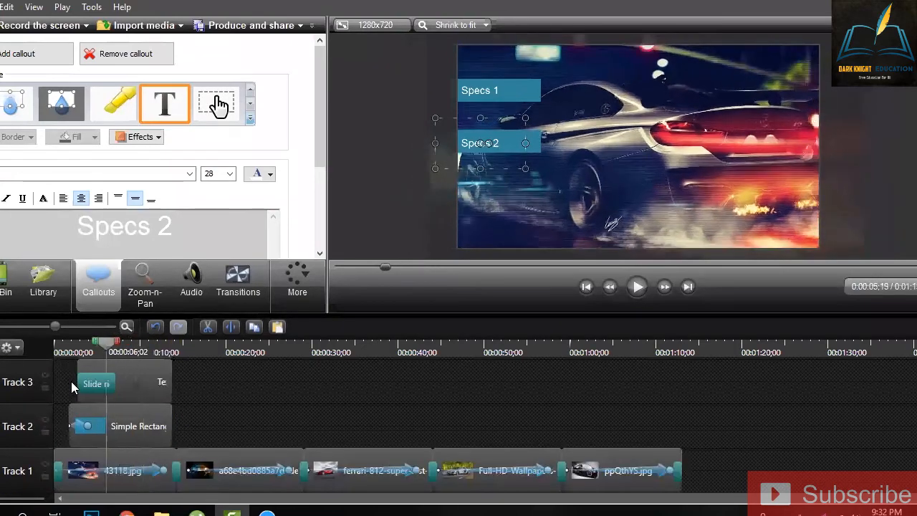
key(ctrl+Home)
click(636, 288)
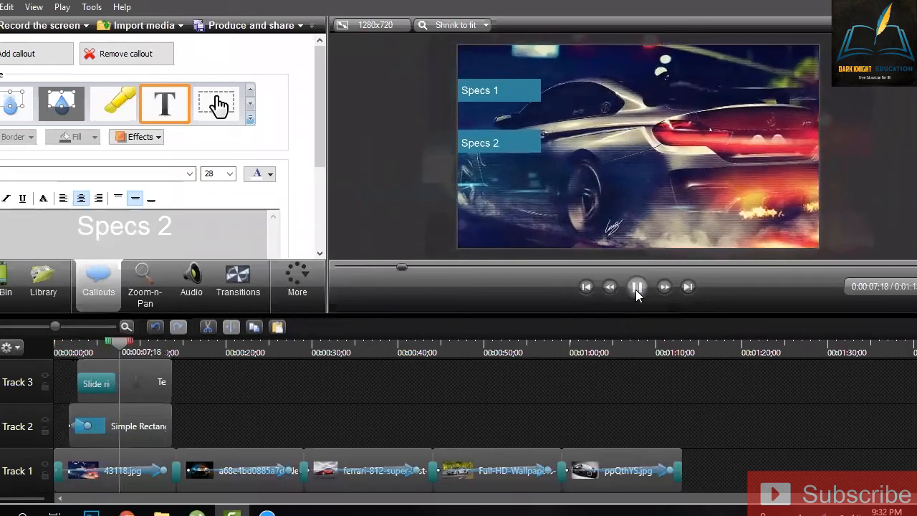
click(637, 287)
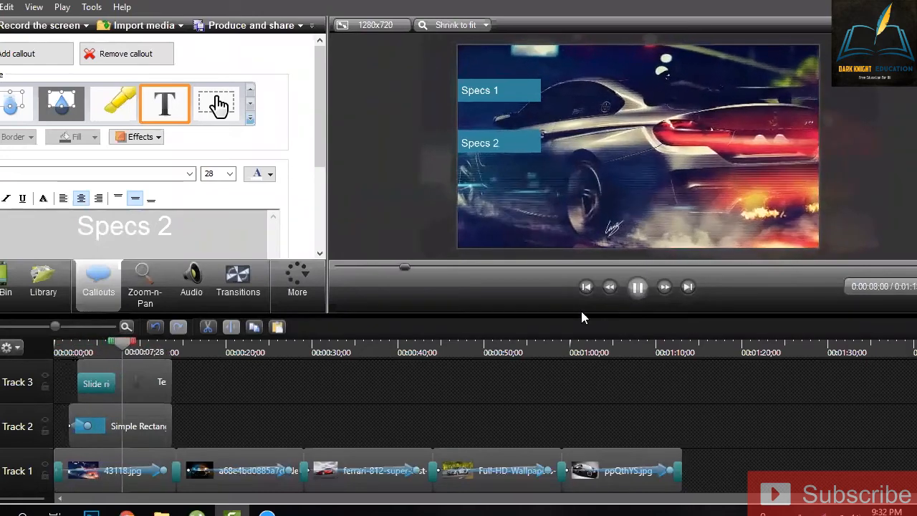
click(278, 397)
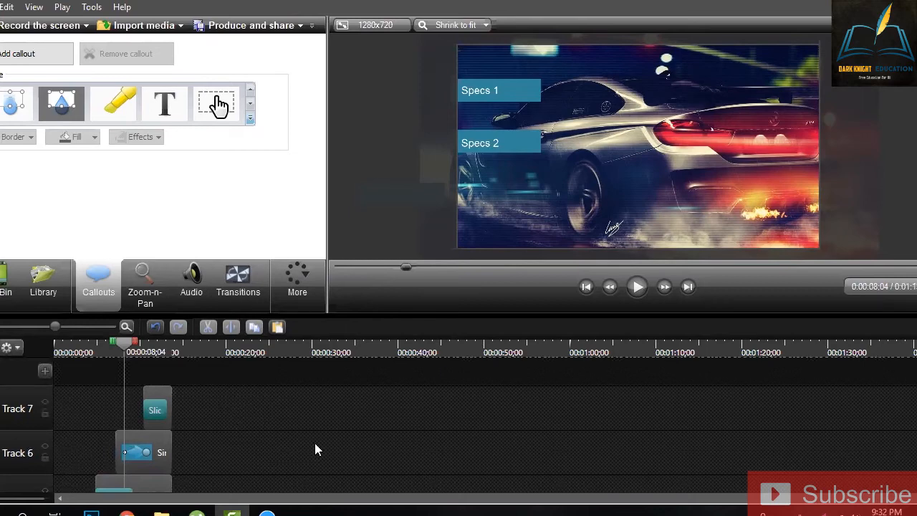
Step: Close the current car project and start a new, empty project
scroll(315, 444, down, 2)
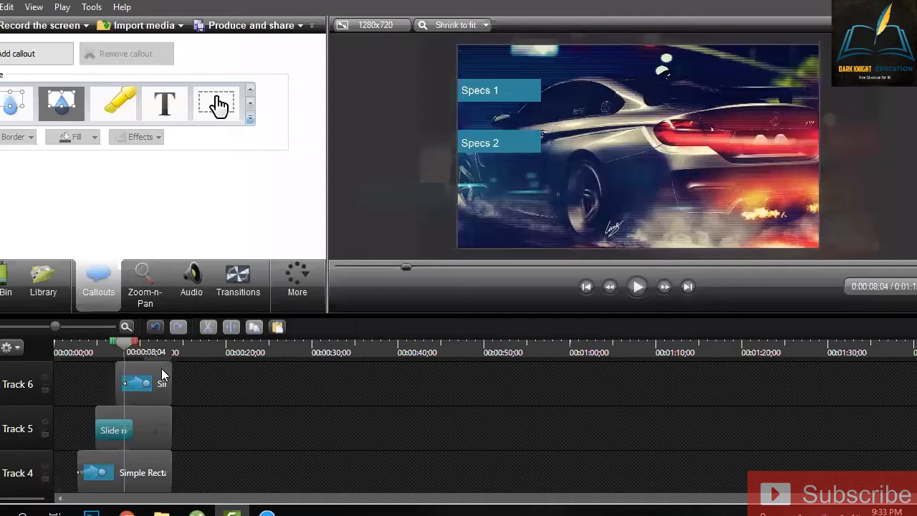
scroll(161, 372, up, 2)
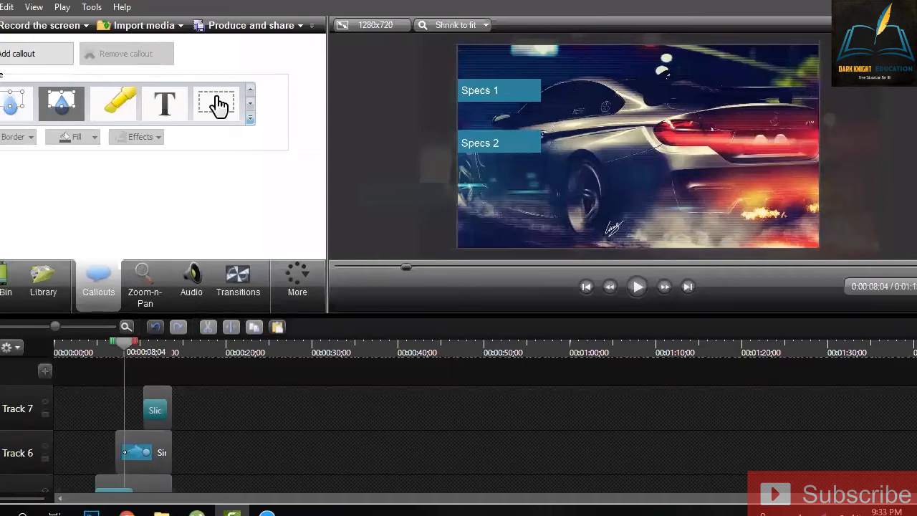
key(alt+f)
key(Right)
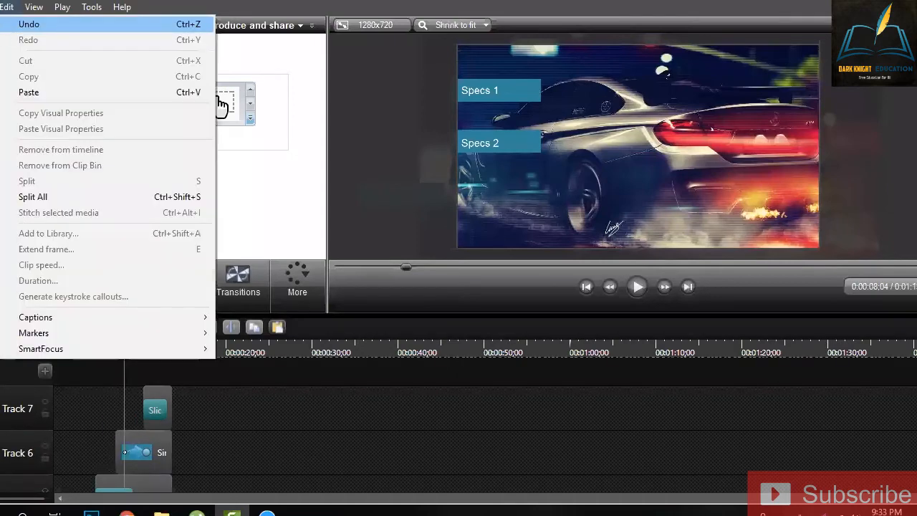
click(3, 332)
click(456, 281)
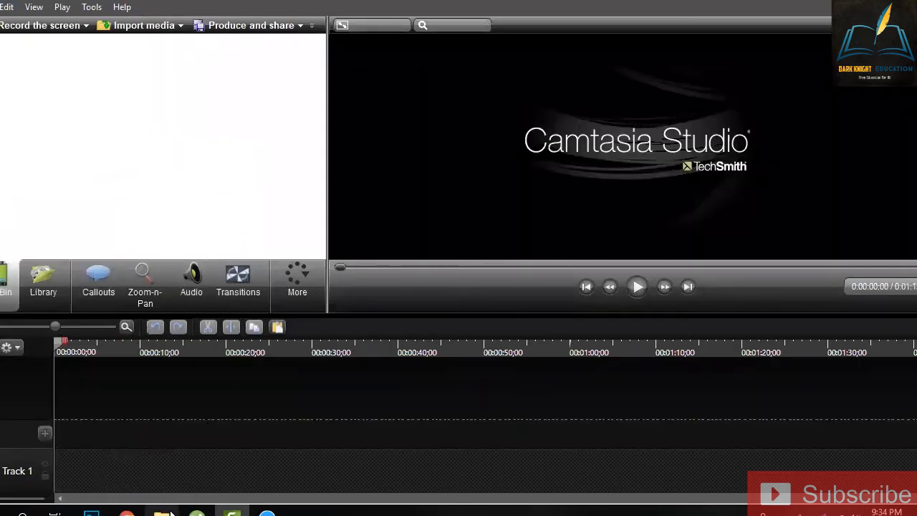
Step: Switch to File Explorer and open the "LWE Fiverr Freelancing" folder inside LWE on Local Disk (F:)
mouse_move(166, 513)
click(294, 412)
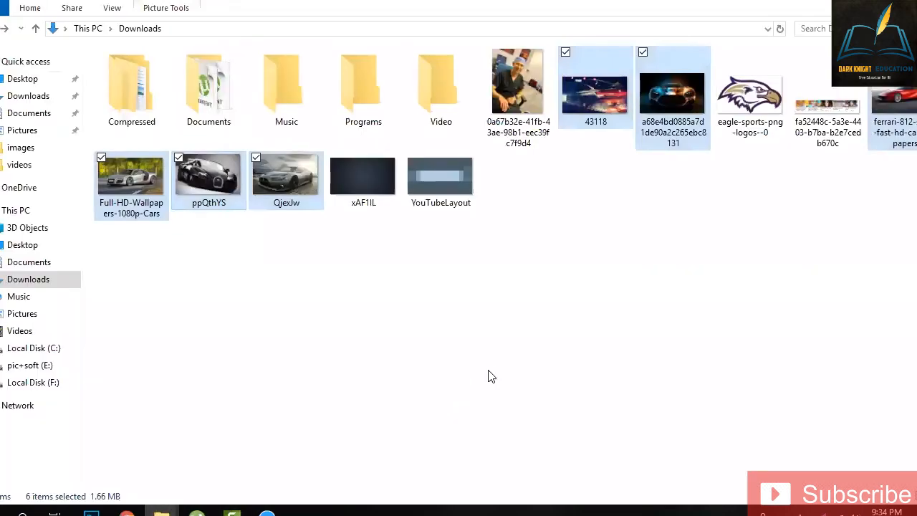
right_click(294, 145)
click(375, 206)
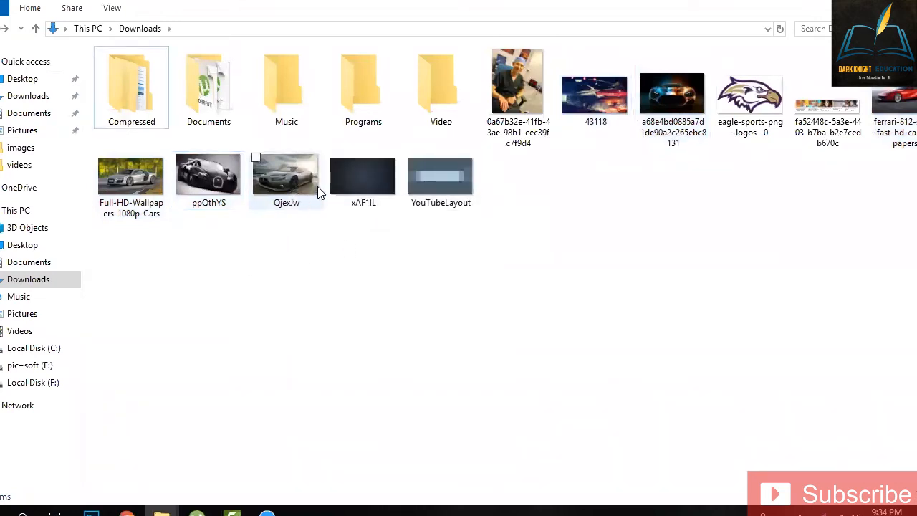
click(22, 366)
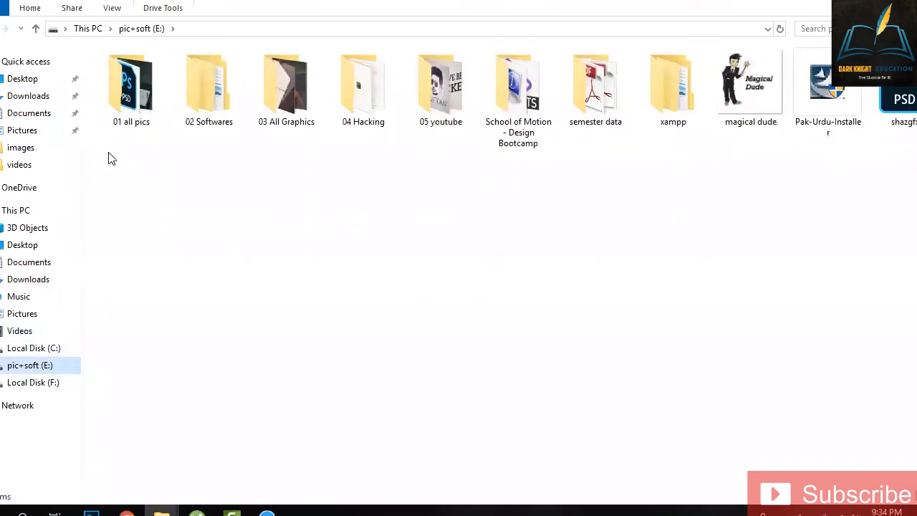
click(70, 389)
click(435, 96)
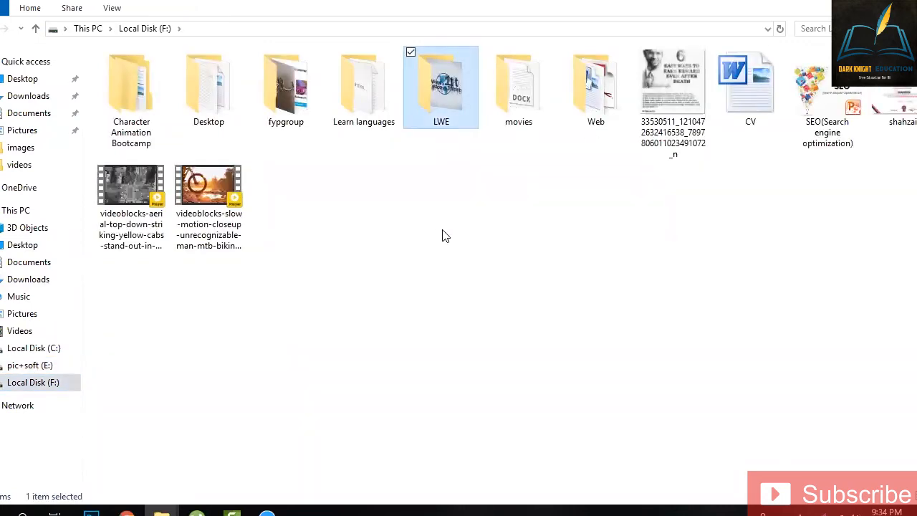
key(Return)
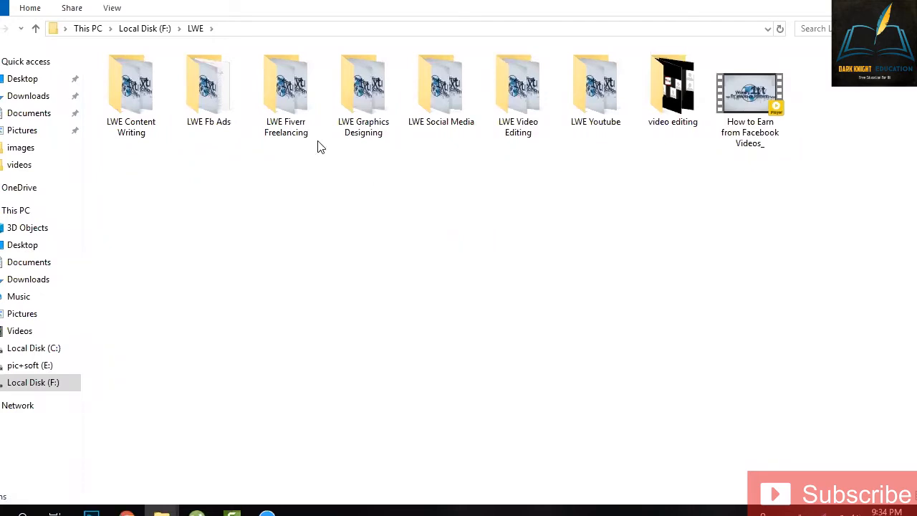
double_click(660, 111)
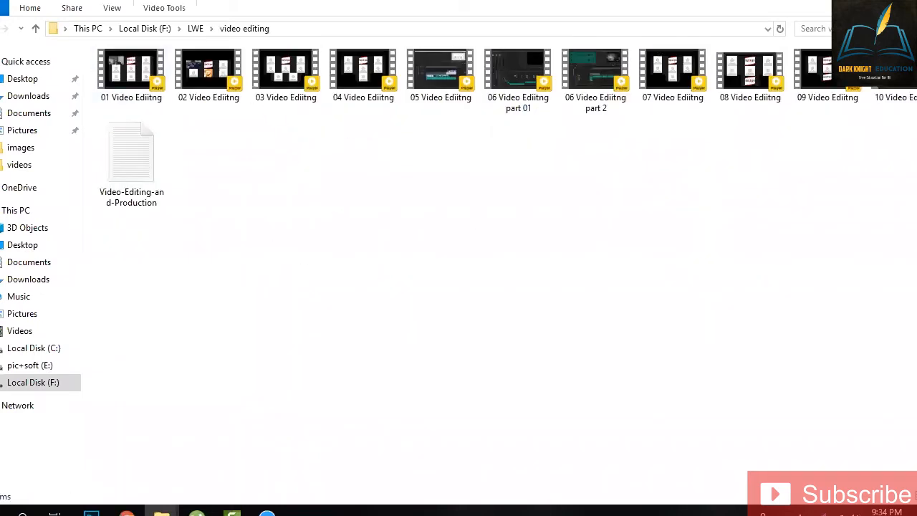
key(alt+Left)
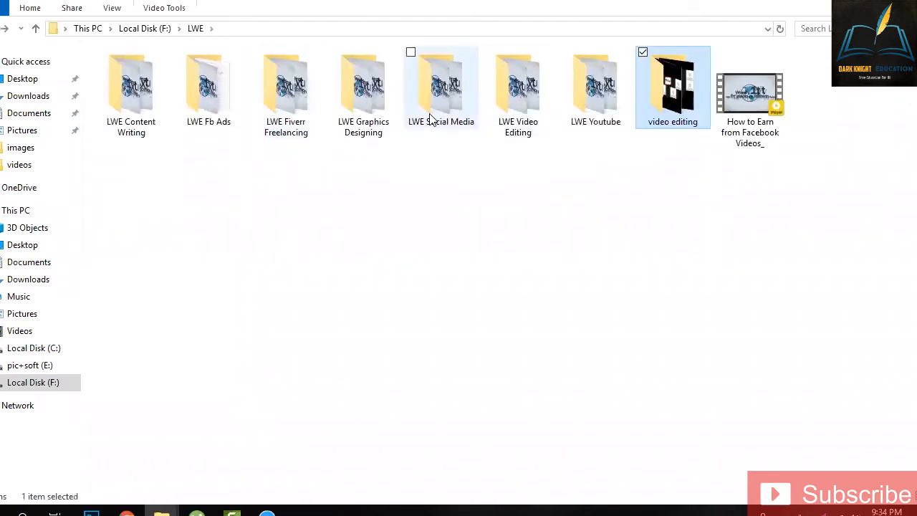
double_click(288, 107)
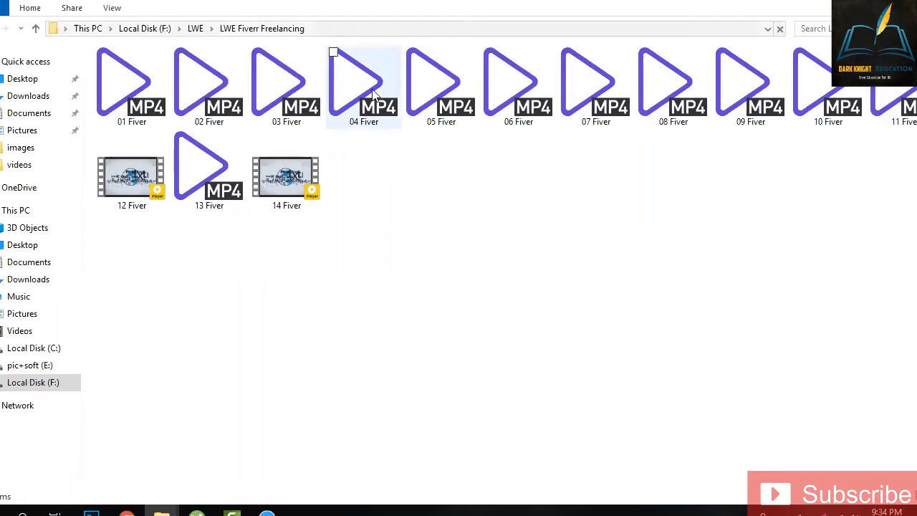
Step: Import the "04 Fiver" video into the Camtasia project and place it at the start of Track 1
drag(372, 93, 25, 126)
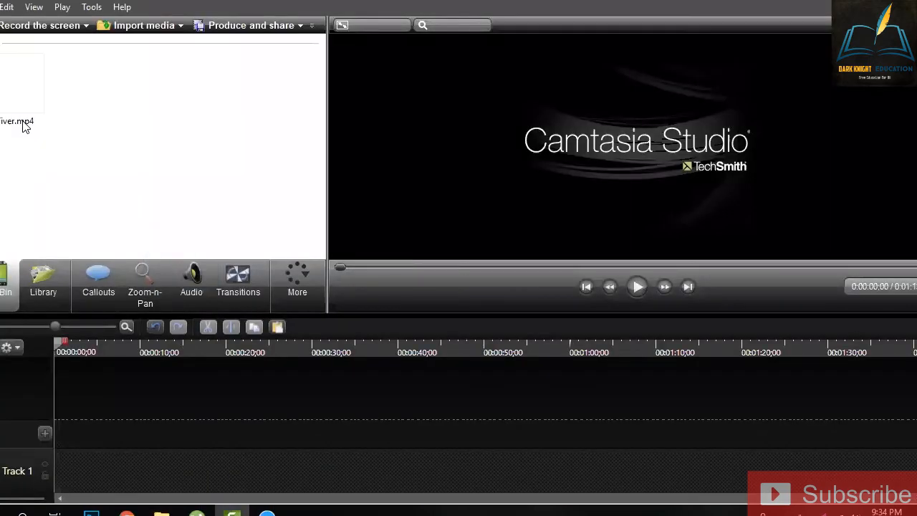
drag(12, 85, 92, 407)
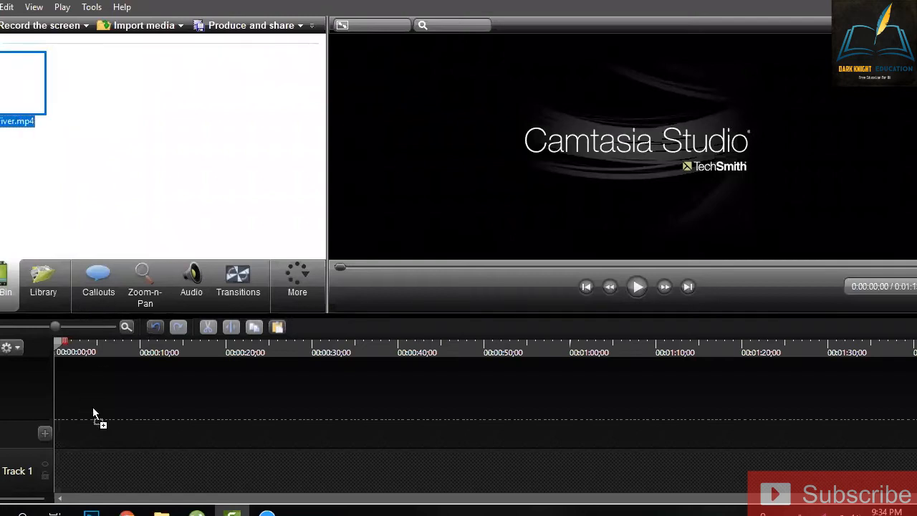
drag(78, 469, 77, 470)
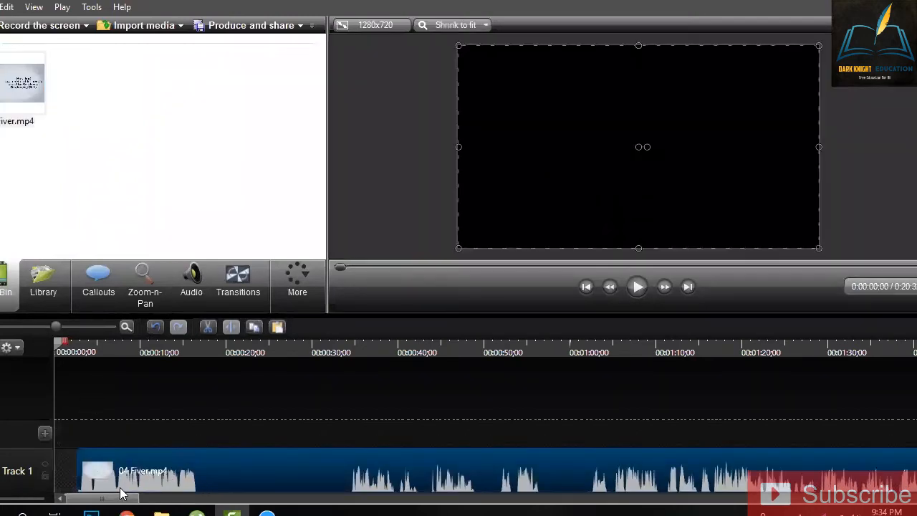
Step: Split the 04 Fiver.mp4 clip on Track 1 at 0:00:57;02
click(317, 347)
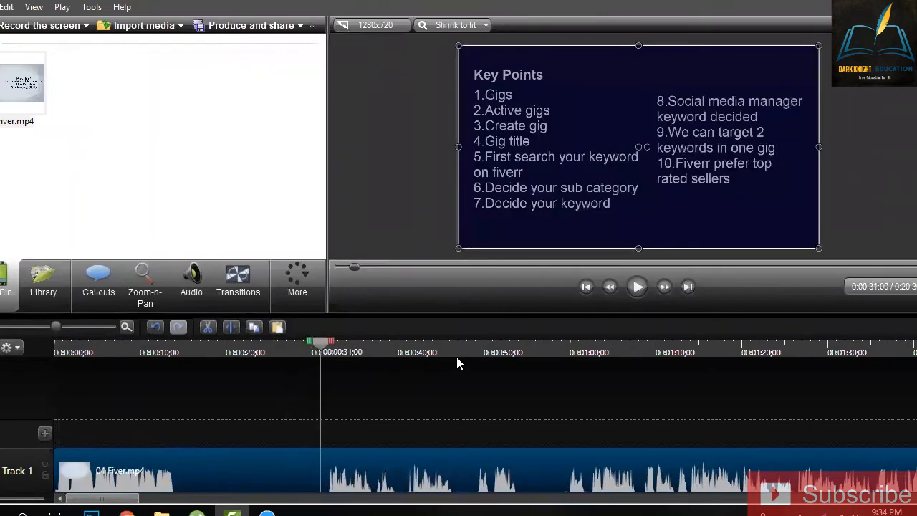
click(510, 348)
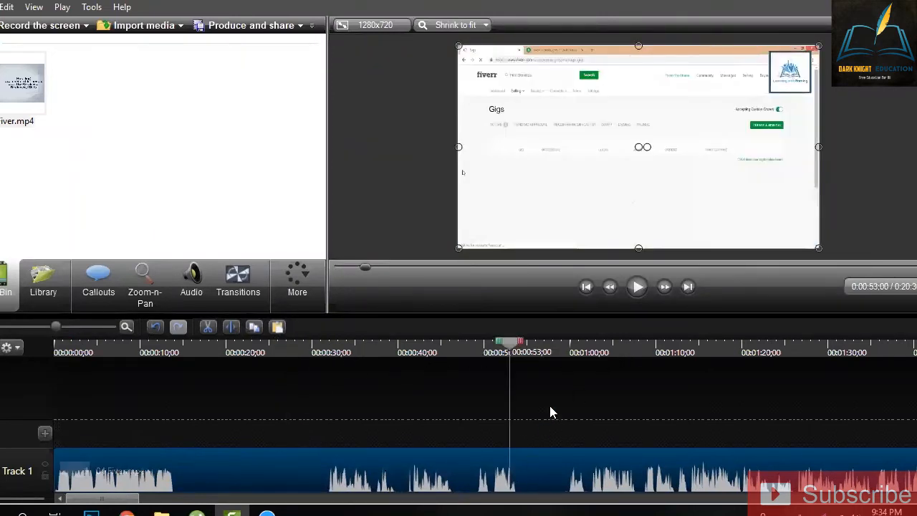
click(546, 351)
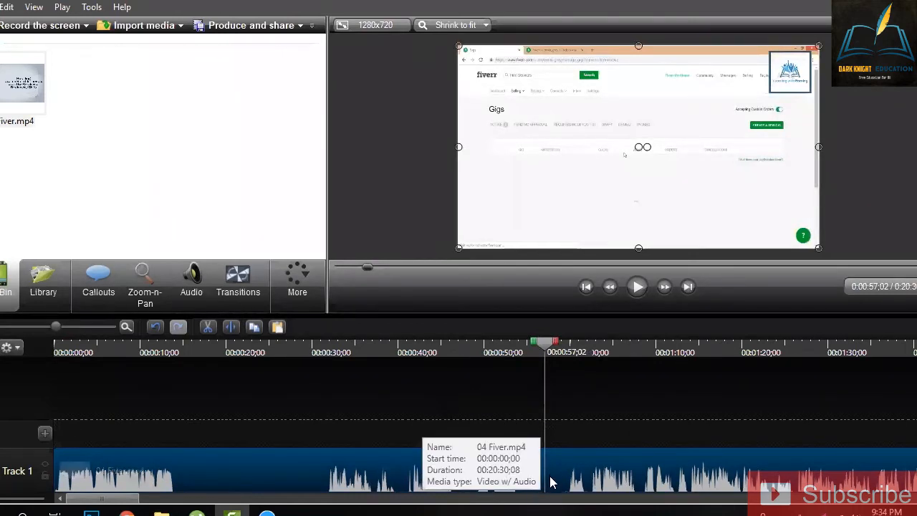
click(230, 327)
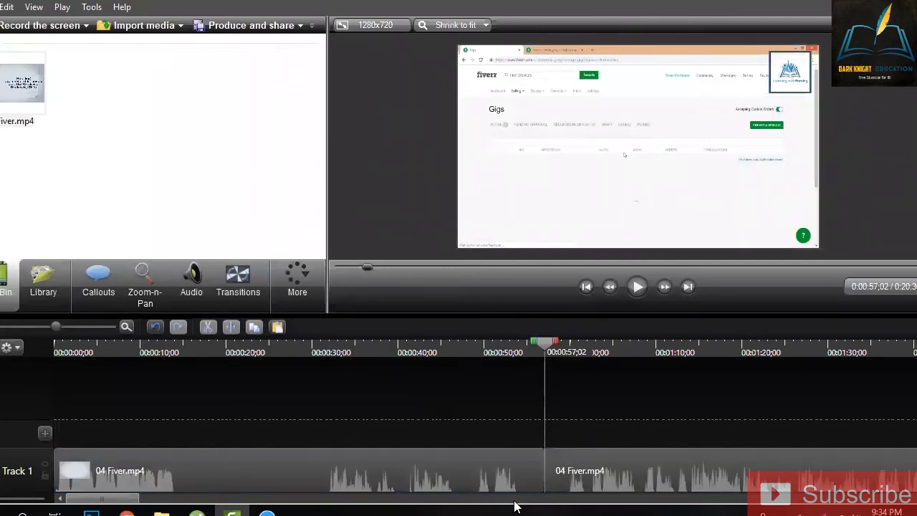
Step: Delete the first piece of the split clip and move the remaining piece to the start of Track 1
right_click(513, 472)
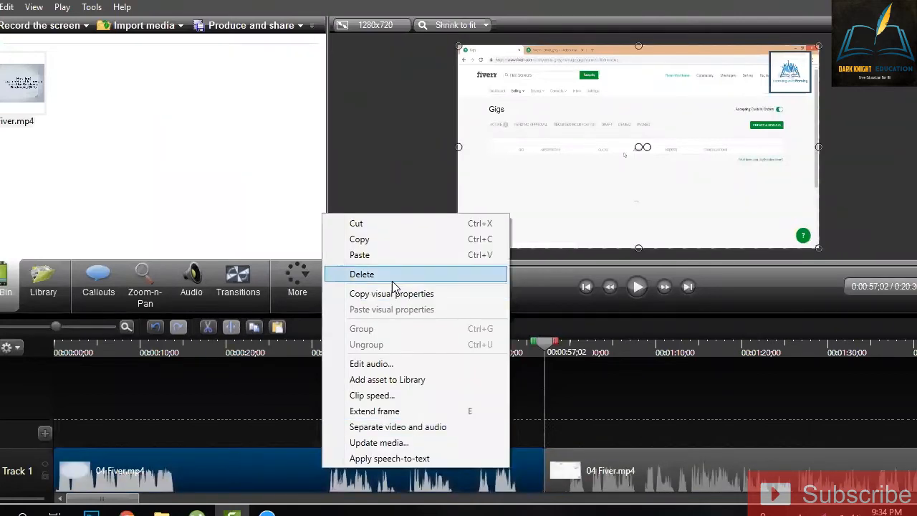
click(392, 280)
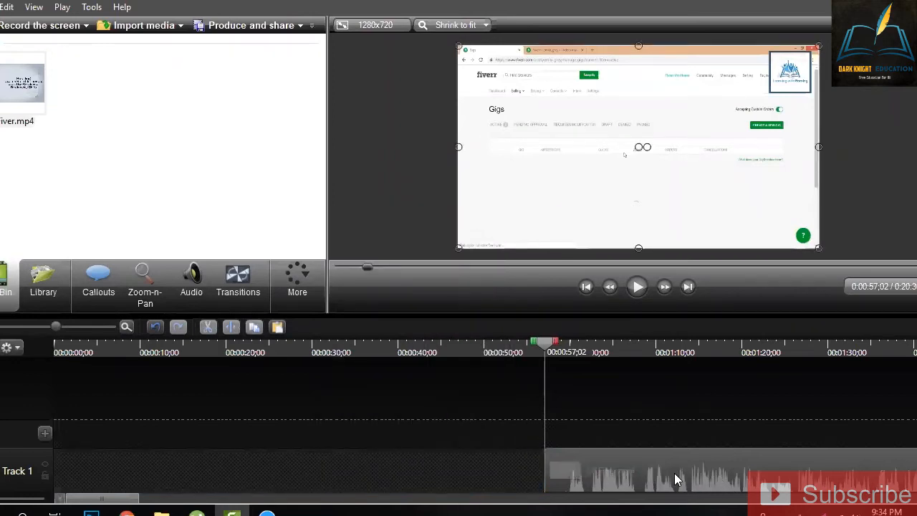
drag(674, 473, 182, 473)
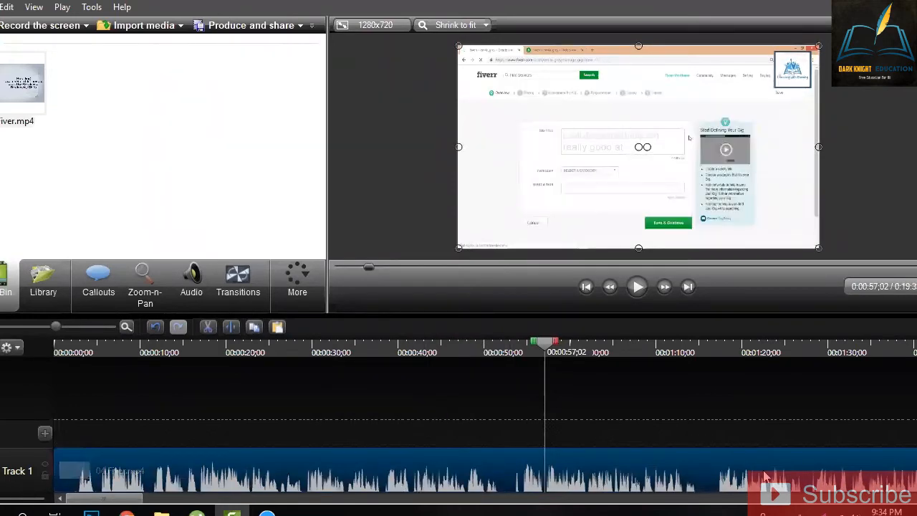
Step: Split the Track 1 clip at 0:01:13;25 and delete everything after the cut
click(689, 344)
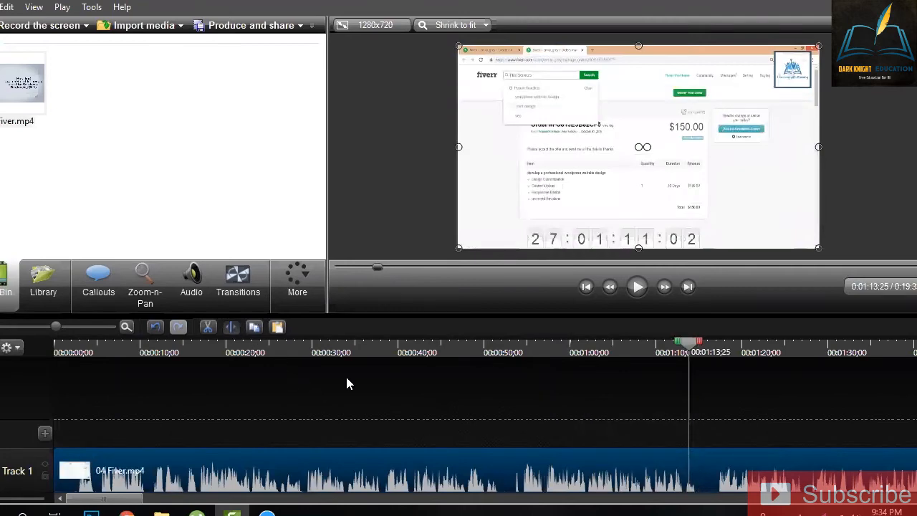
key(s)
right_click(730, 464)
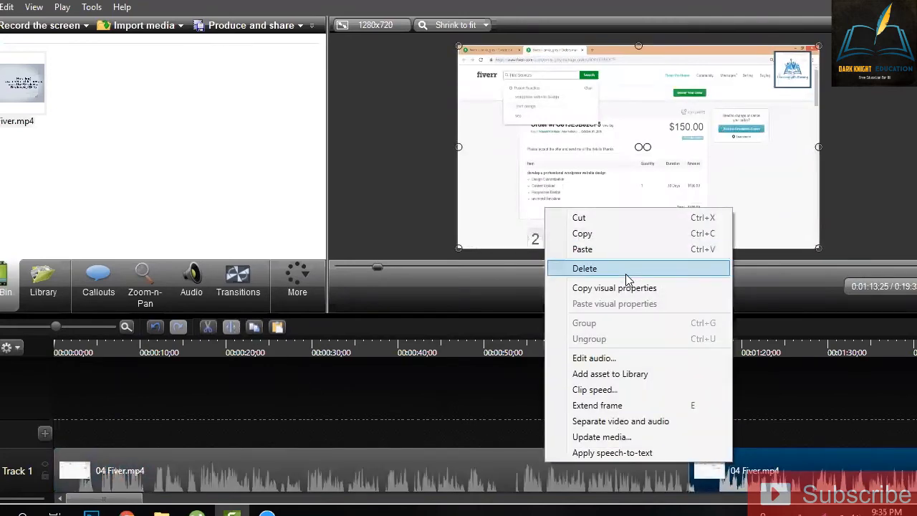
click(625, 272)
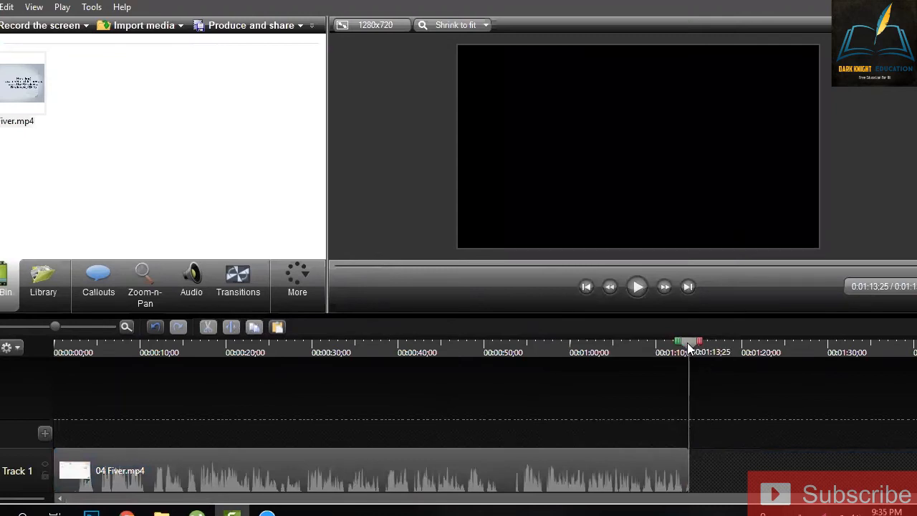
Step: Scrub through the trimmed 04 Fiver.mp4 clip to review its content, then return the playhead to the start
drag(691, 344, 57, 344)
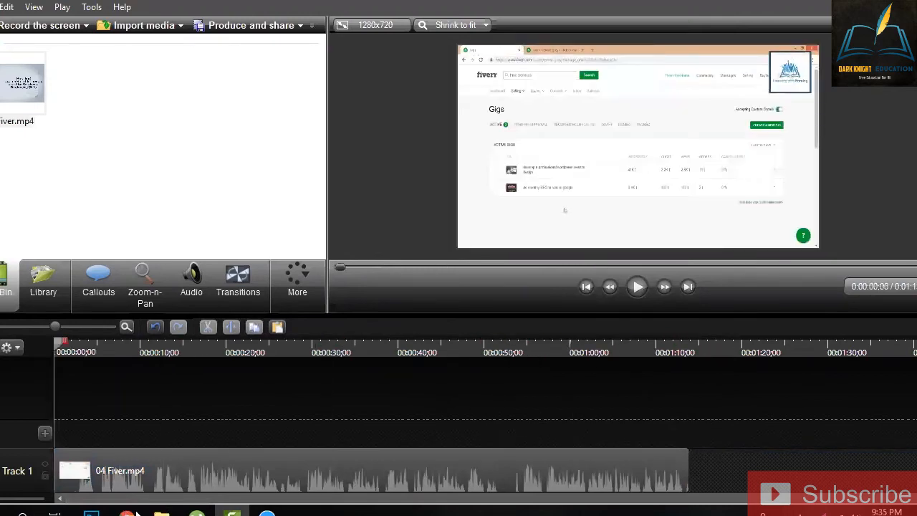
mouse_move(145, 510)
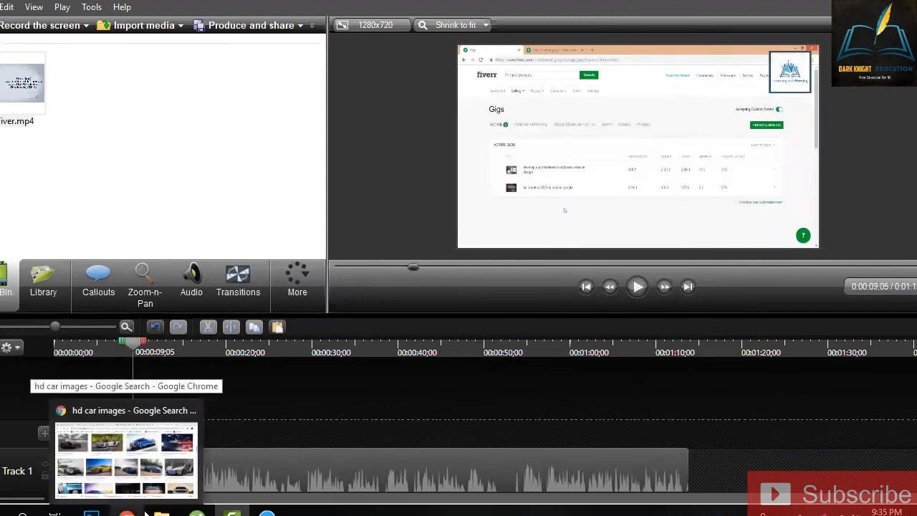
click(126, 346)
click(104, 350)
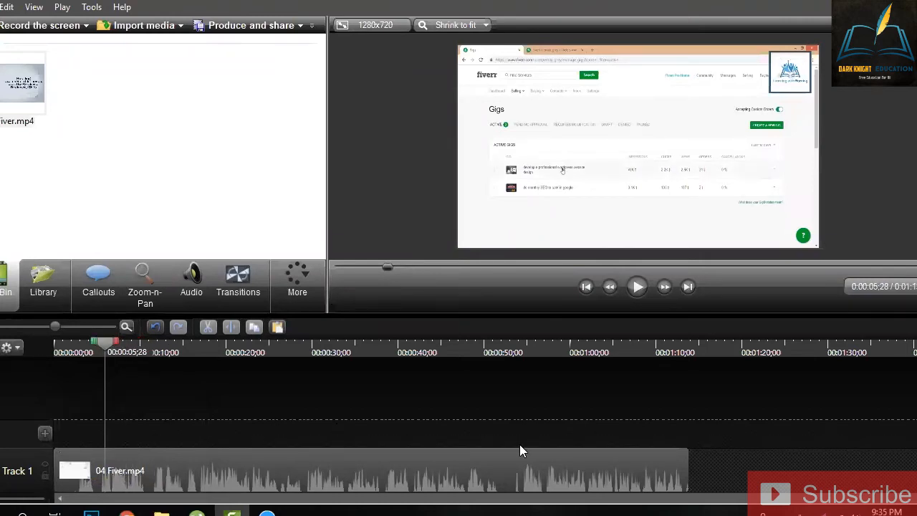
drag(520, 446, 319, 497)
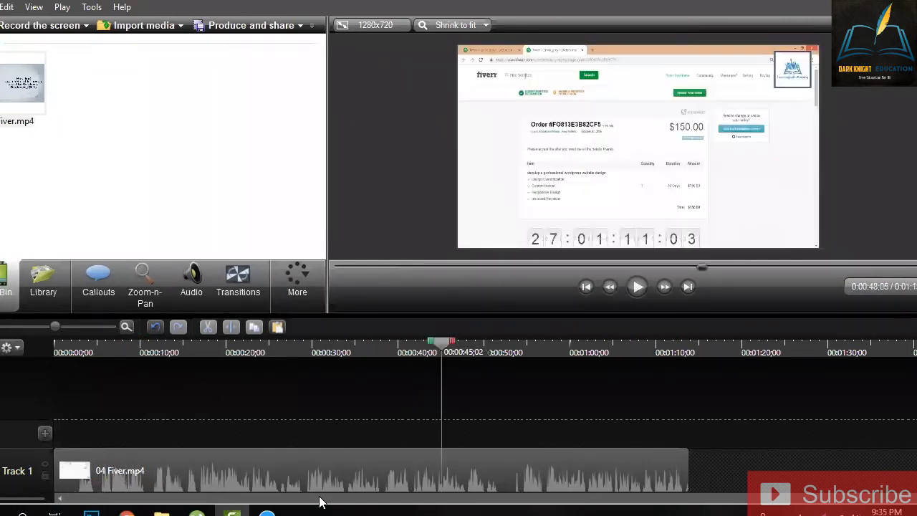
drag(114, 514, 56, 512)
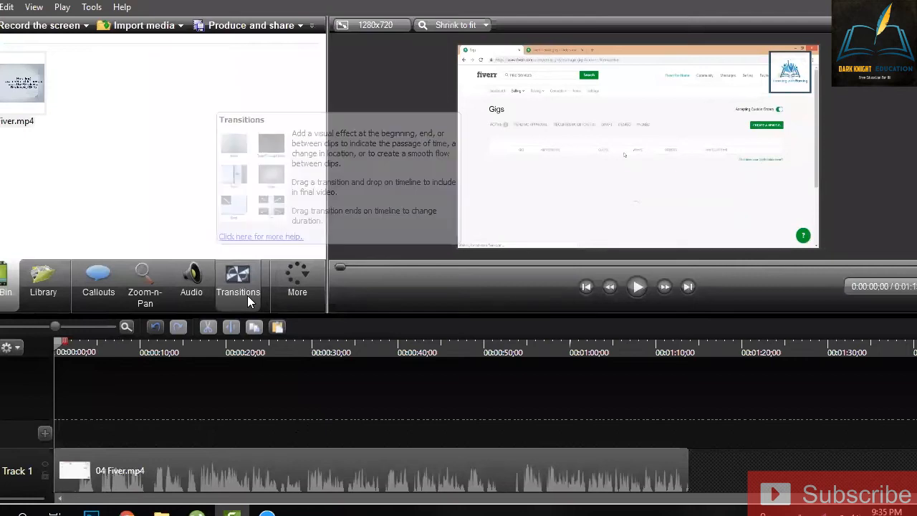
Step: Add a Blur callout on Track 2 at the start and extend its duration to 0:01:13;25
click(109, 290)
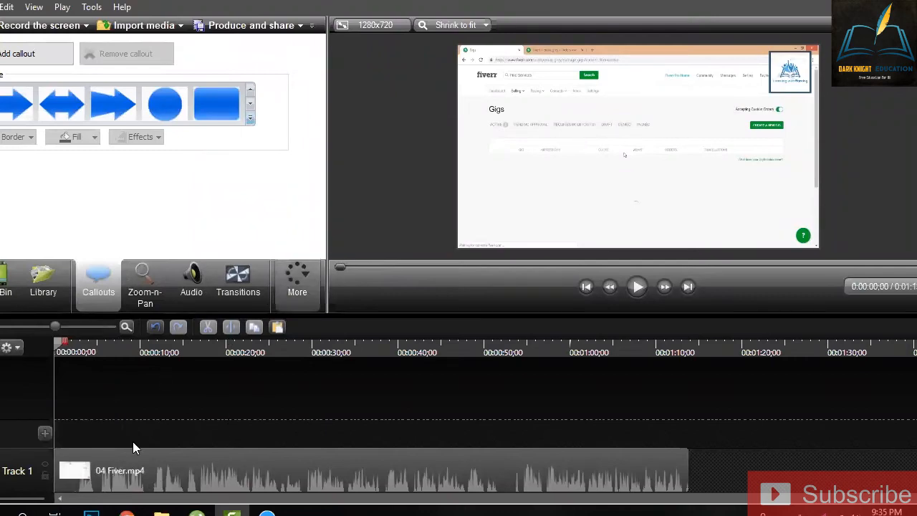
click(250, 119)
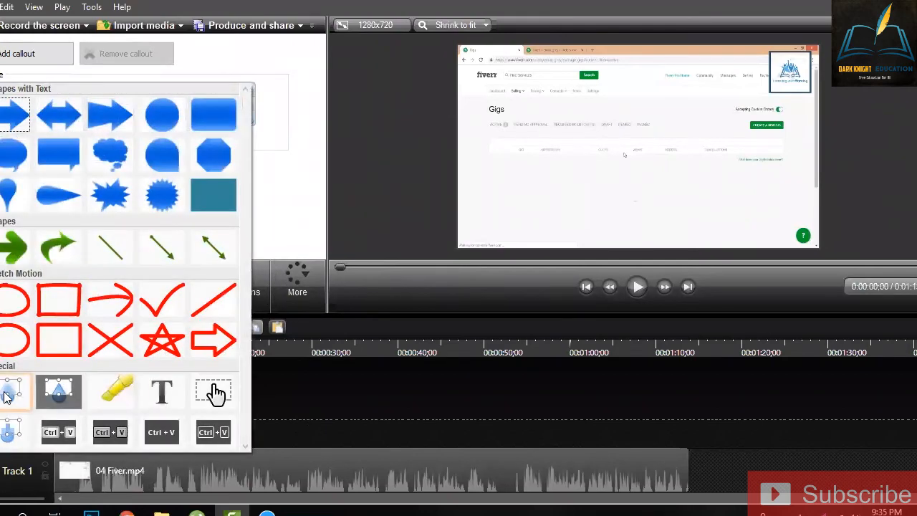
click(6, 398)
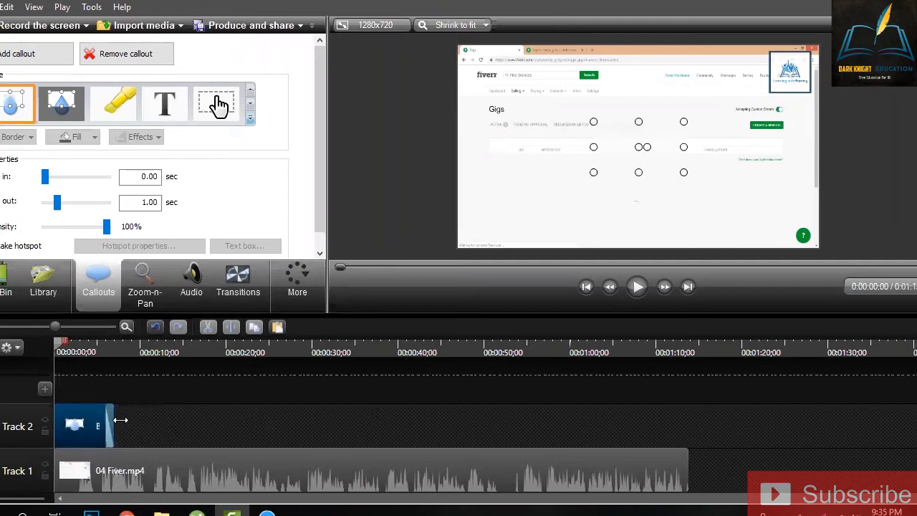
drag(119, 418, 685, 474)
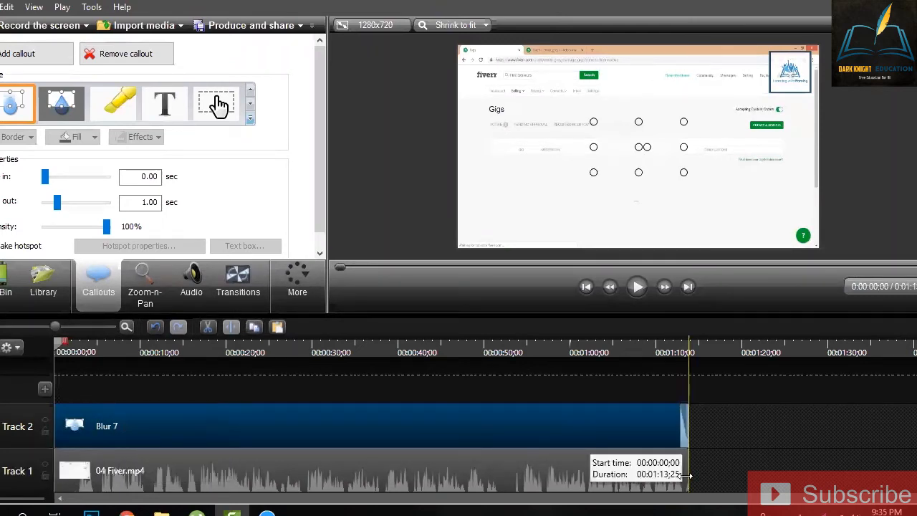
Step: Extend the blur callout past the video's end to 0:01:15;25 and split it at 0:01:14;25, where its fade-out begins
click(675, 349)
click(684, 349)
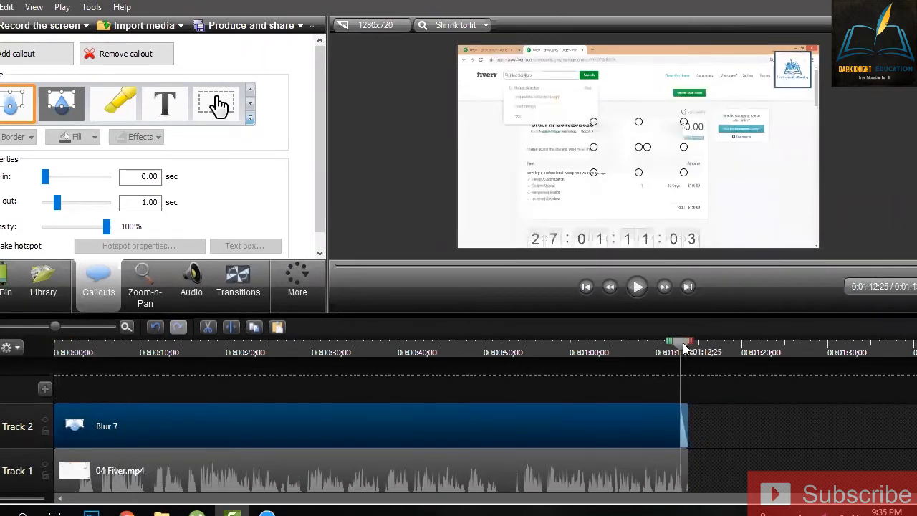
drag(687, 421, 701, 427)
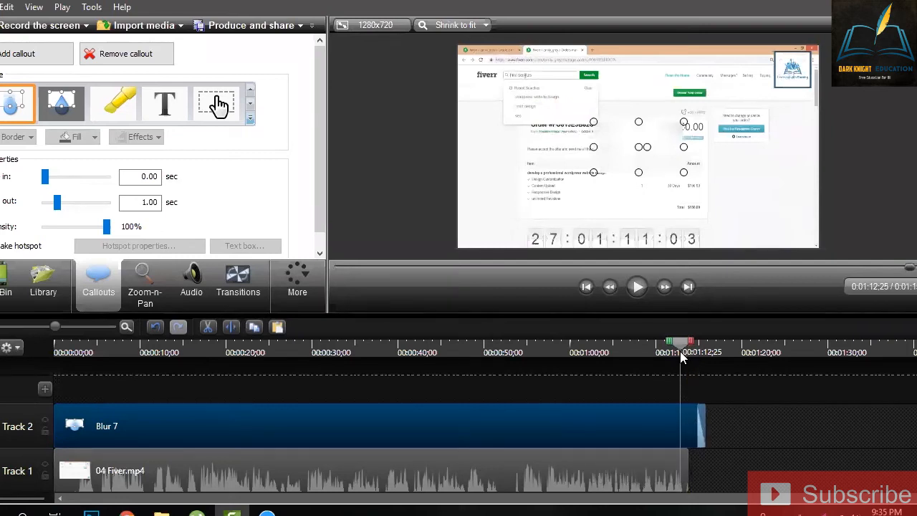
drag(680, 342, 705, 349)
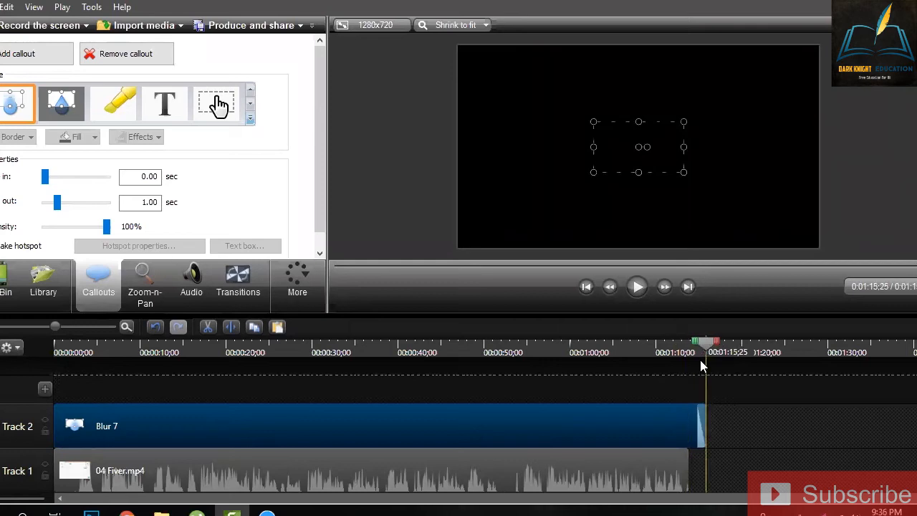
click(695, 375)
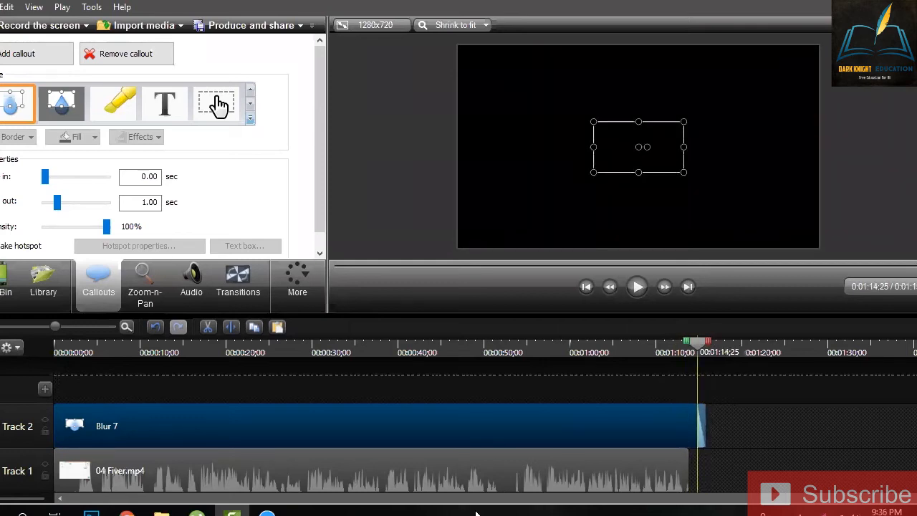
click(231, 327)
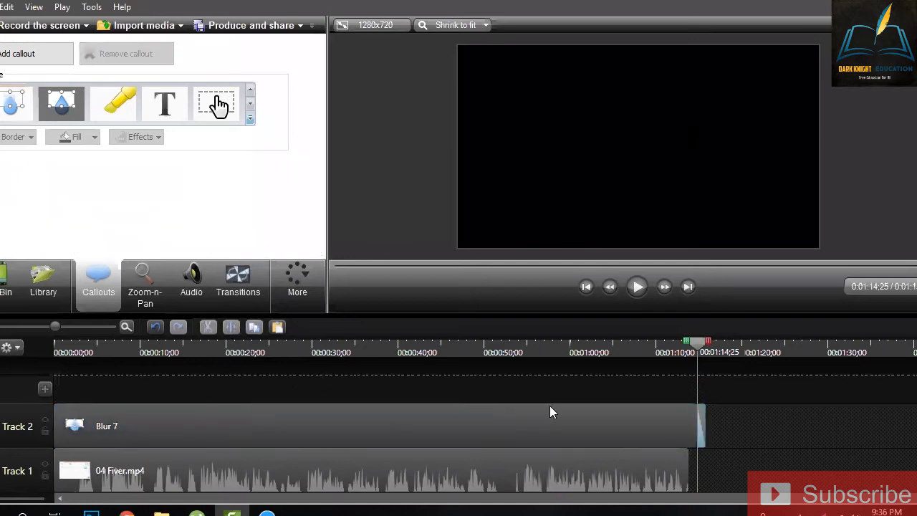
Step: Delete the split-off fade-out piece on Track 2 and shorten the blur callout to end with the video at 0:01:13;25
click(701, 427)
right_click(701, 427)
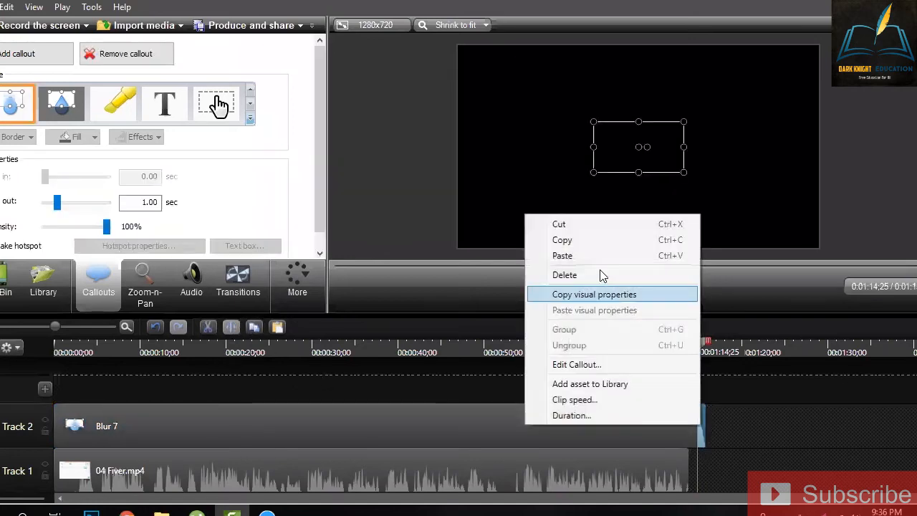
key(Delete)
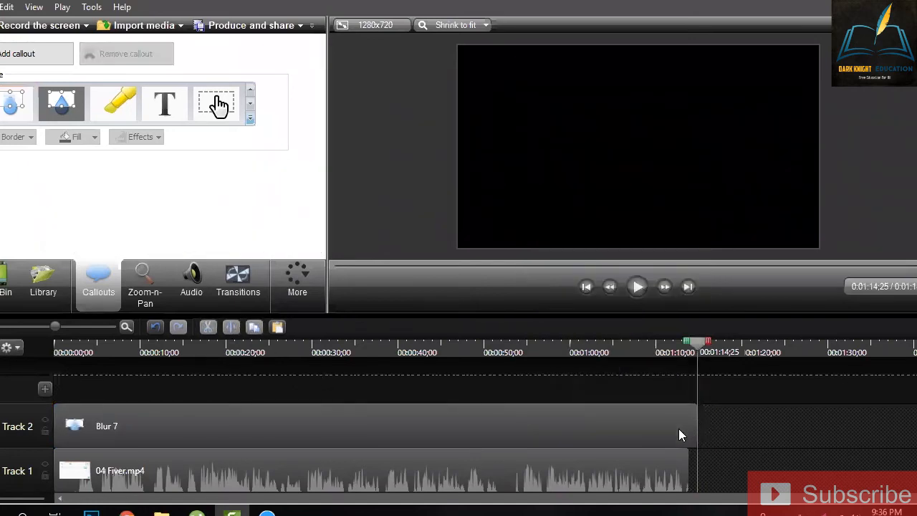
click(665, 437)
drag(698, 426, 687, 425)
click(661, 389)
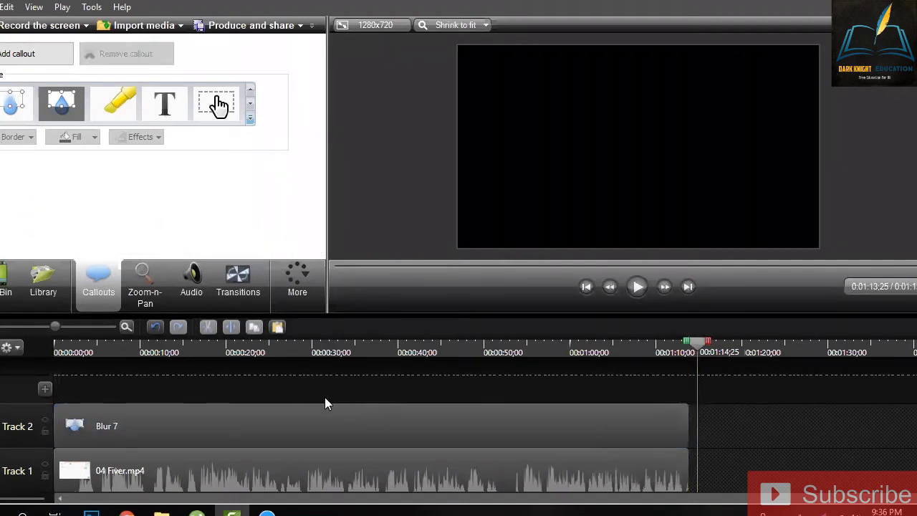
Step: At 0:00:08;08, move the blur callout onto the channel logo in the video's upper-right corner and resize it to cover the logo
click(124, 354)
click(188, 440)
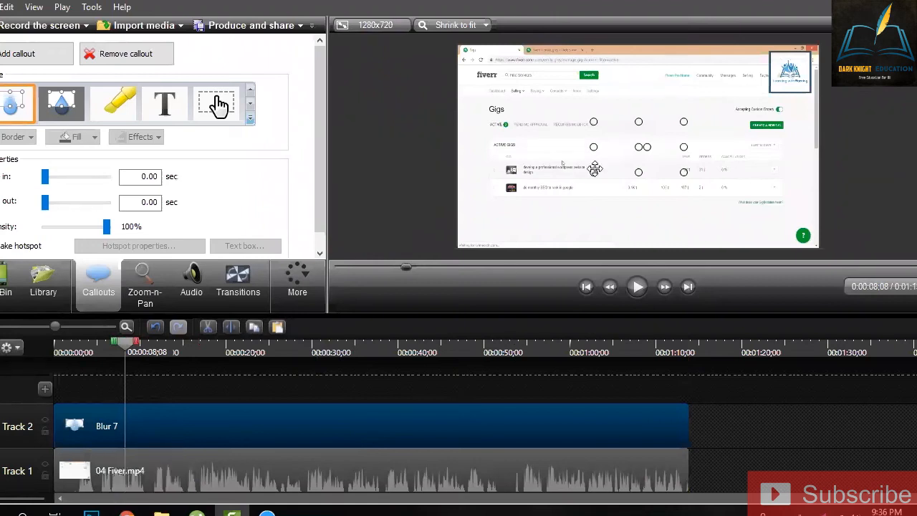
drag(746, 105, 785, 41)
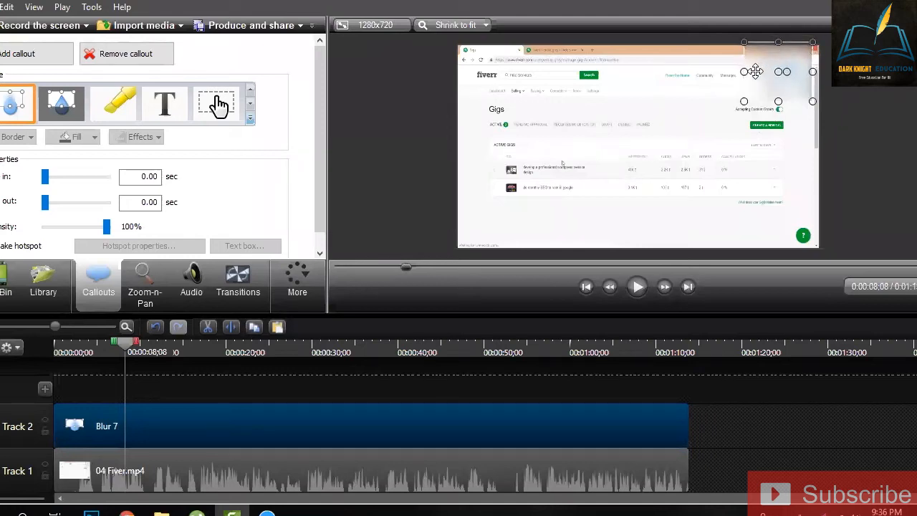
drag(744, 72, 755, 72)
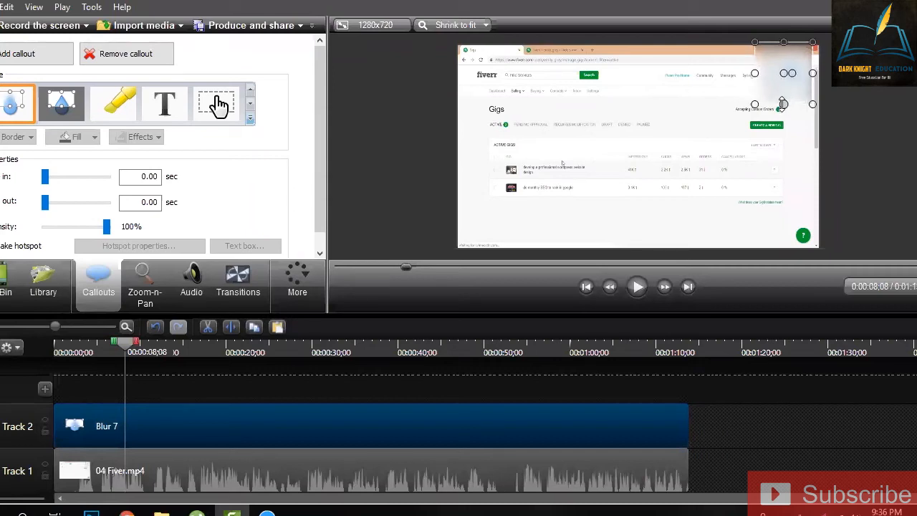
click(283, 388)
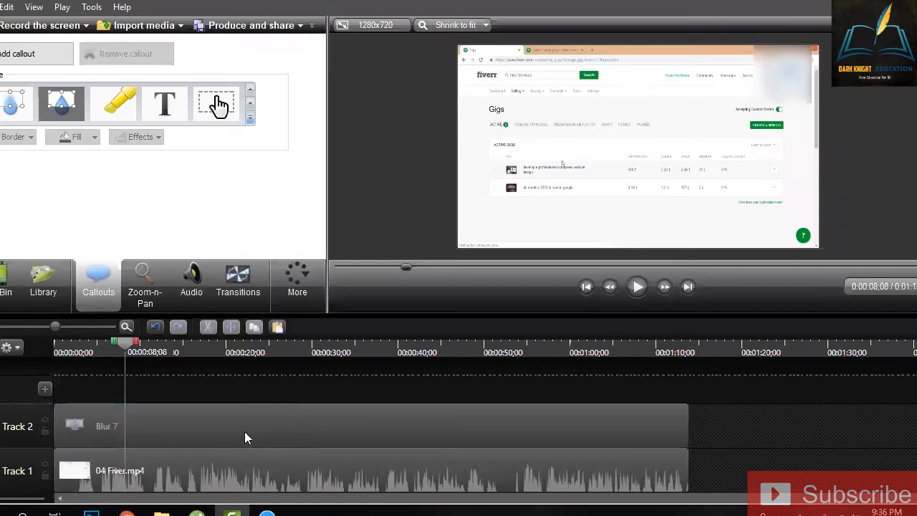
Step: Play the project from the start for a few seconds to check the blur over the logo
click(59, 368)
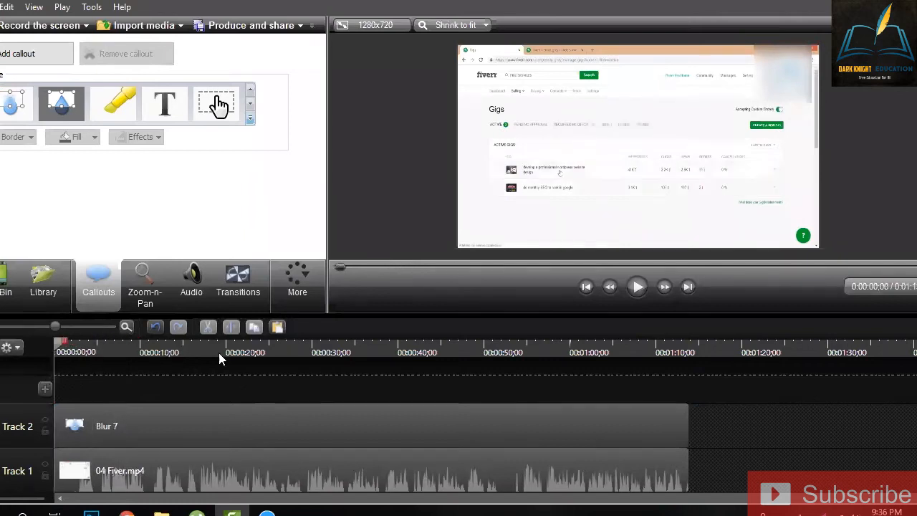
click(639, 287)
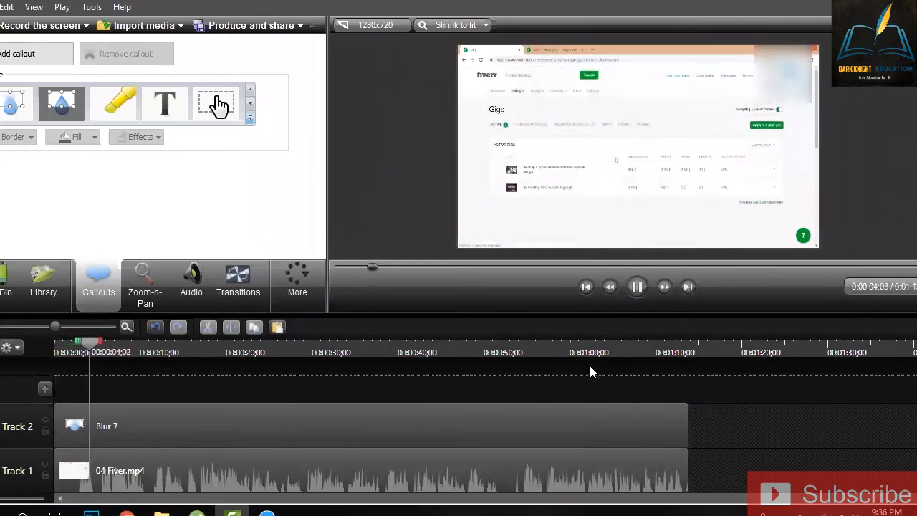
click(633, 295)
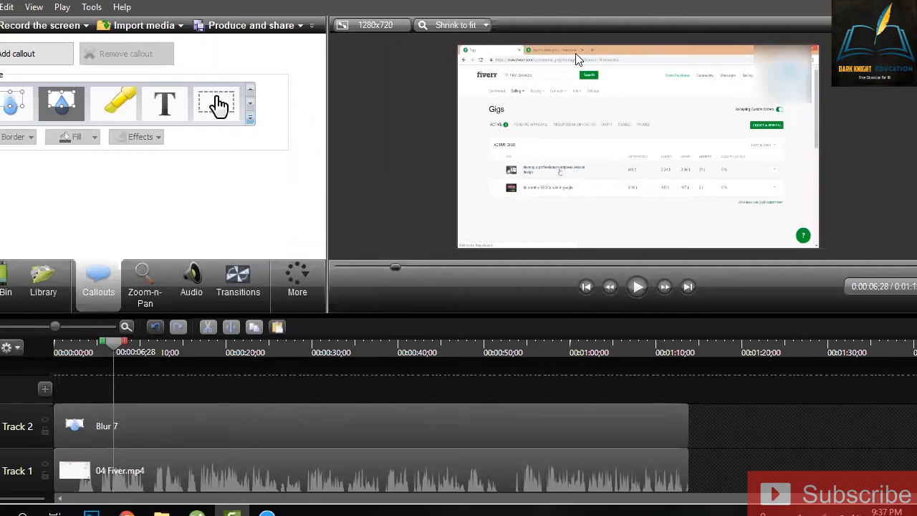
Step: Start producing the video with the MP4 with Smart Player (up to 720p) preset
click(272, 28)
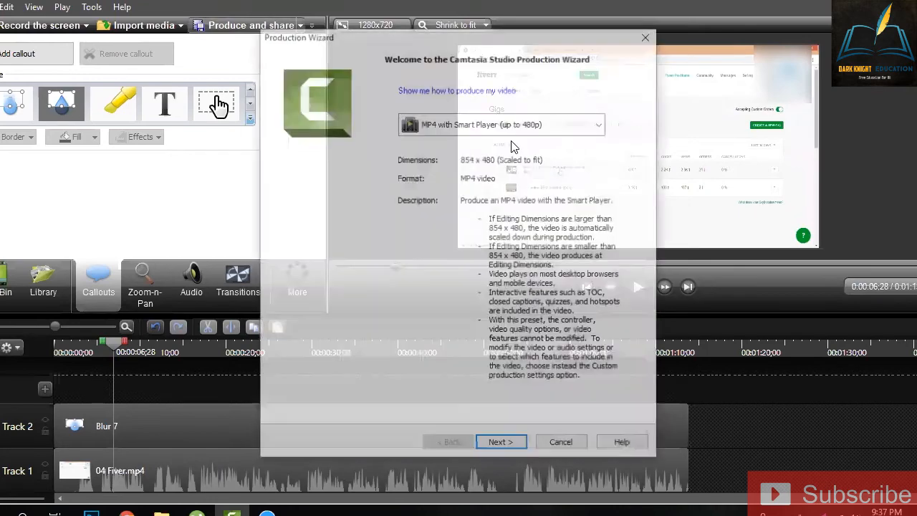
click(604, 126)
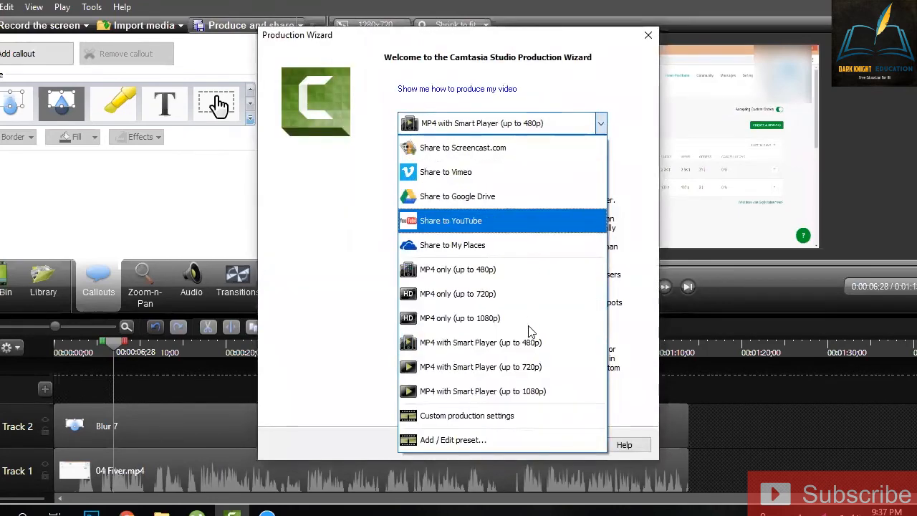
click(538, 367)
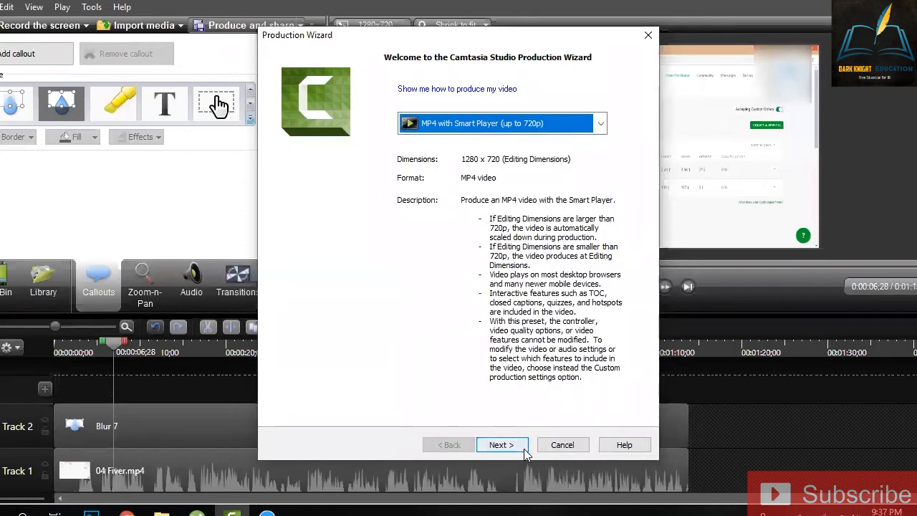
click(525, 449)
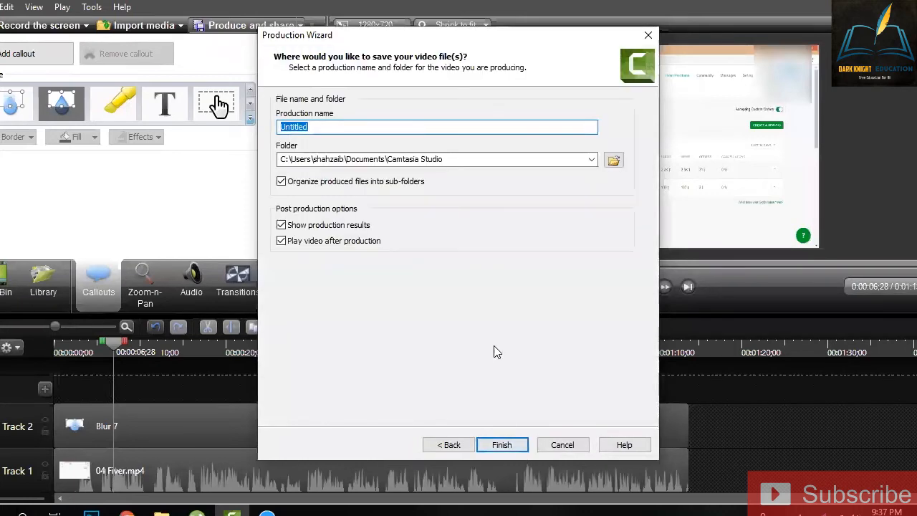
Step: Name the production "Our first video", set its save location to the Downloads folder and render it
click(402, 129)
double_click(403, 128)
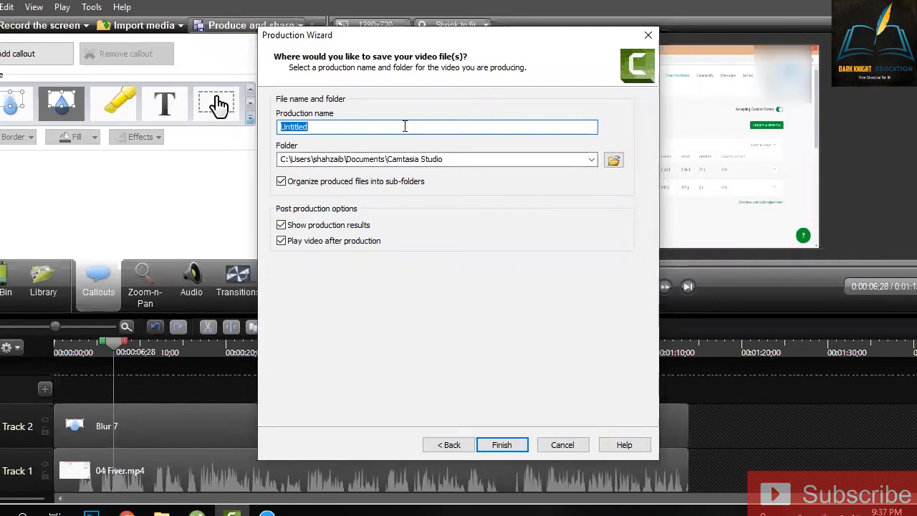
text(Our first video)
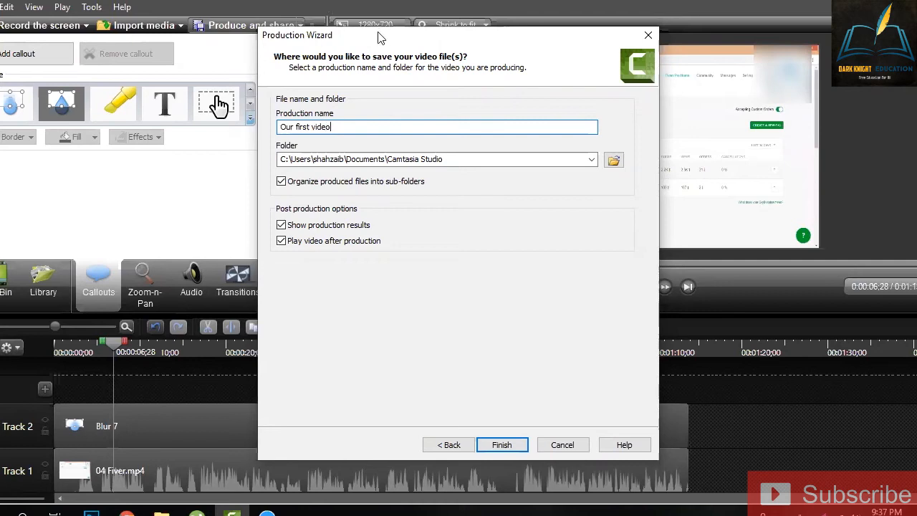
click(613, 159)
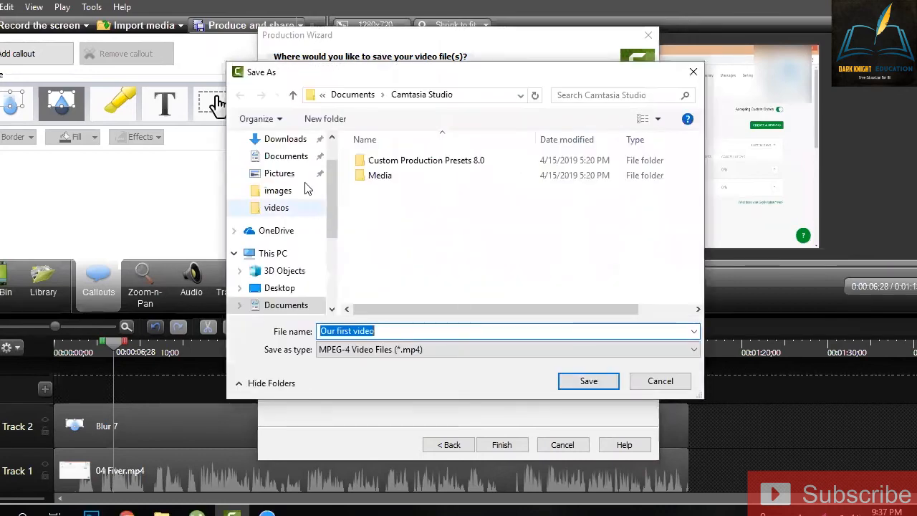
click(295, 143)
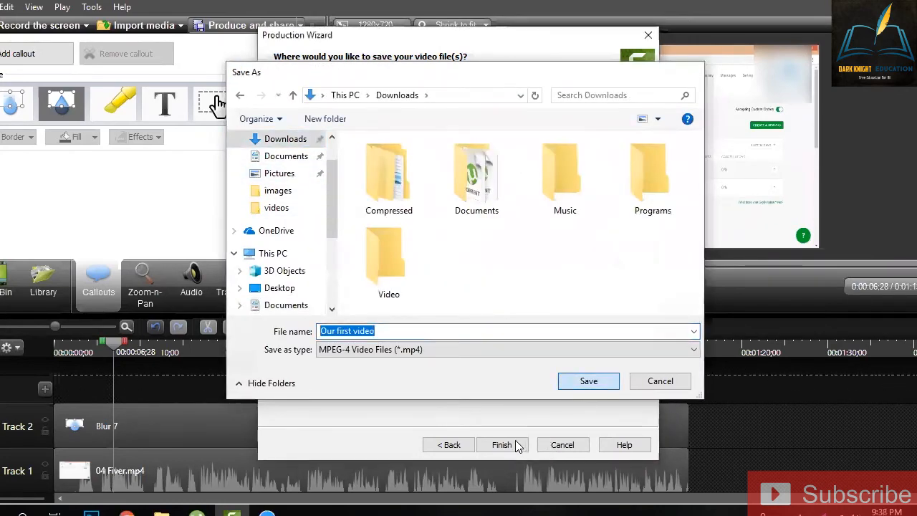
key(Return)
click(513, 445)
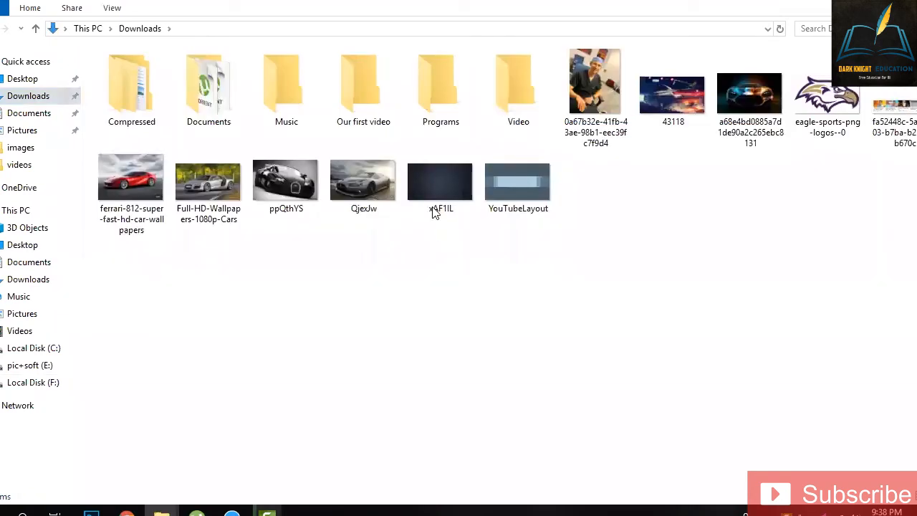
Step: In File Explorer, refresh Downloads, open the Our first video folder and play the produced MP4 file
right_click(313, 93)
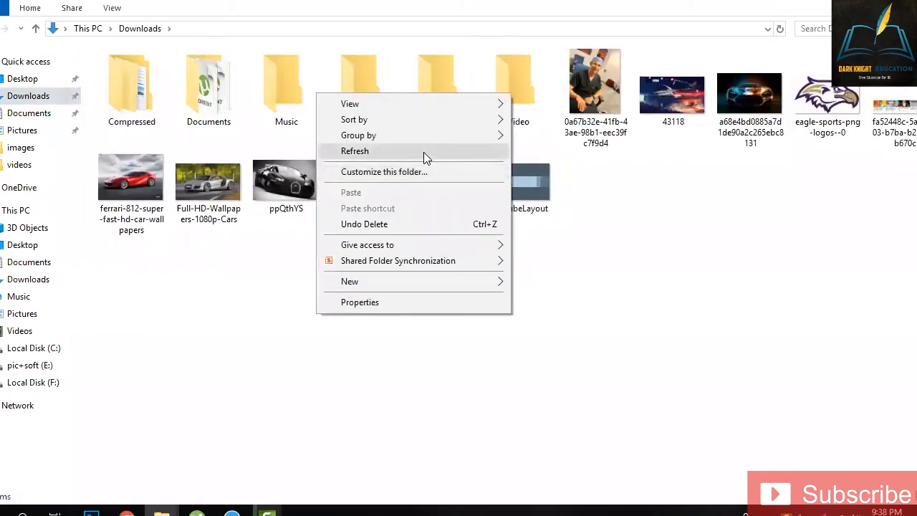
click(424, 152)
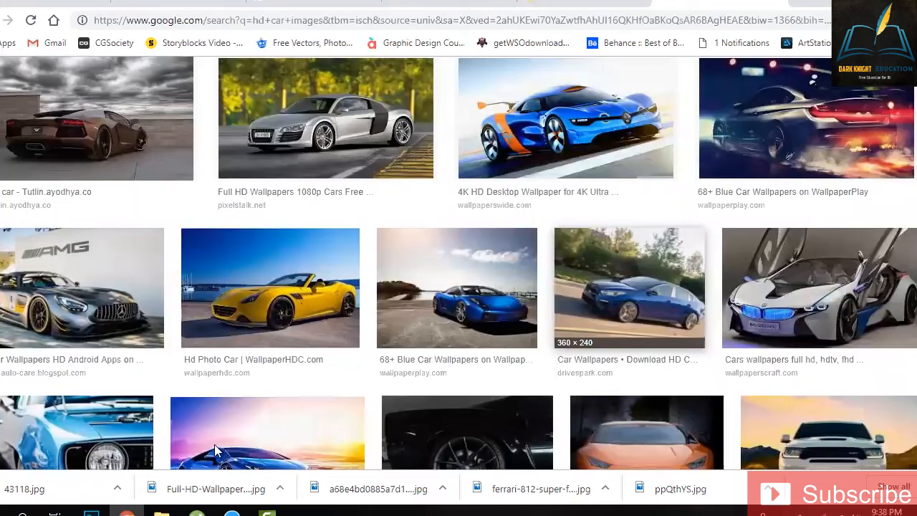
key(alt+Tab)
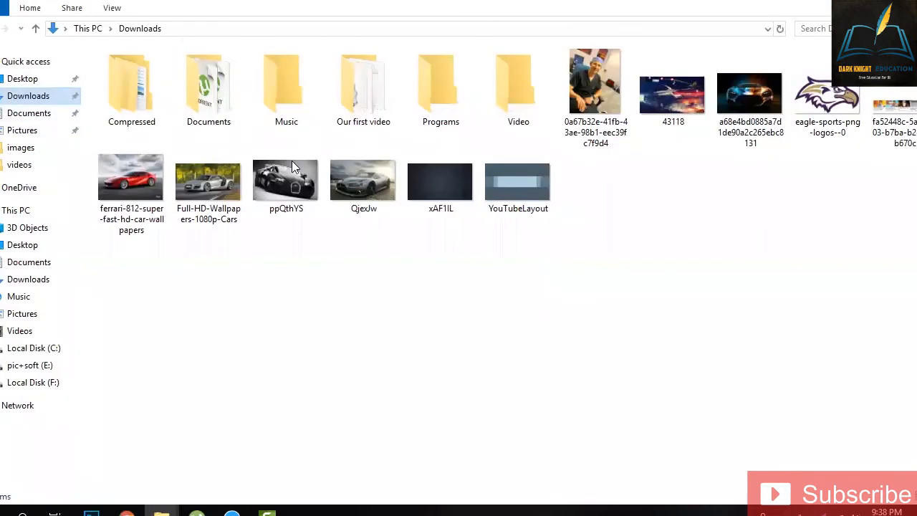
double_click(379, 91)
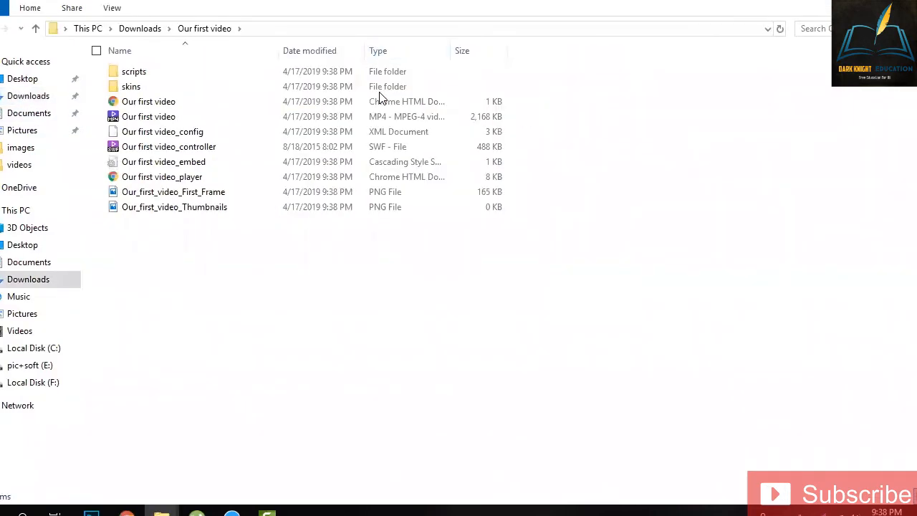
key(Down)
key(Return)
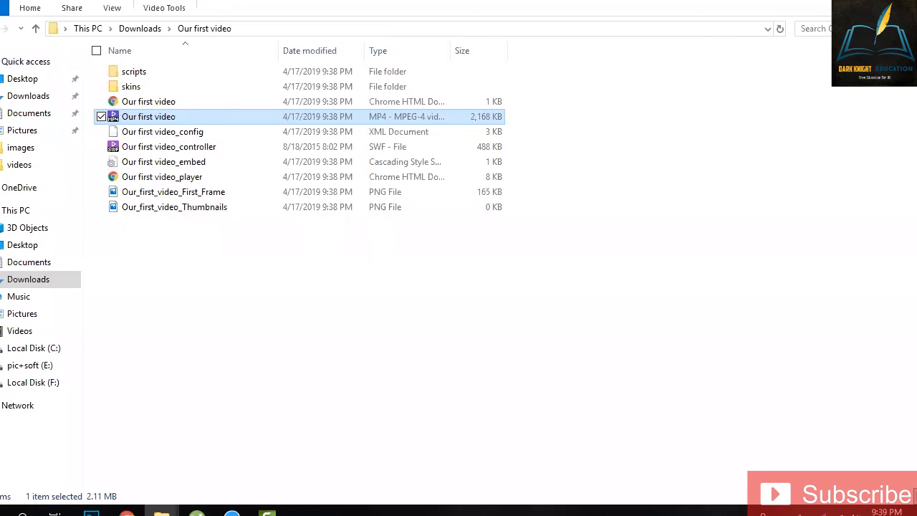
Step: Return to the Downloads folder, delete the Our first video folder and refresh the view
key(alt+Up)
right_click(315, 315)
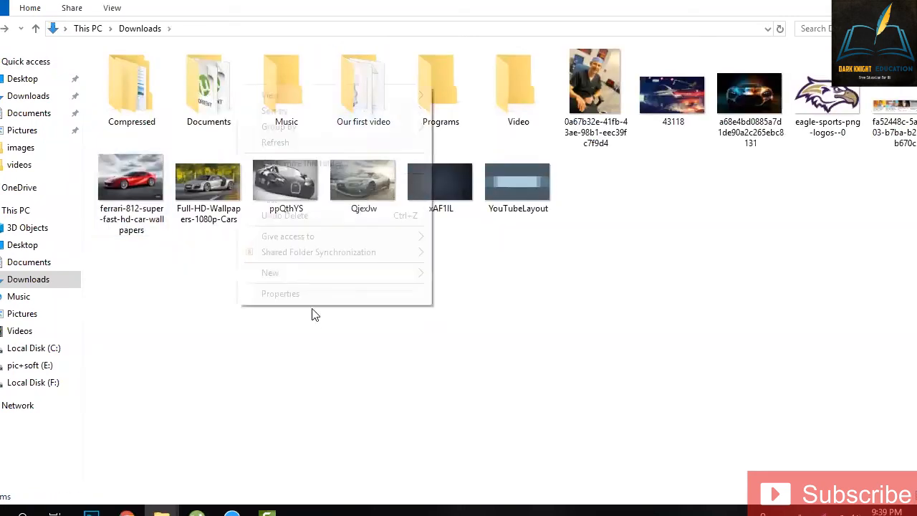
click(293, 140)
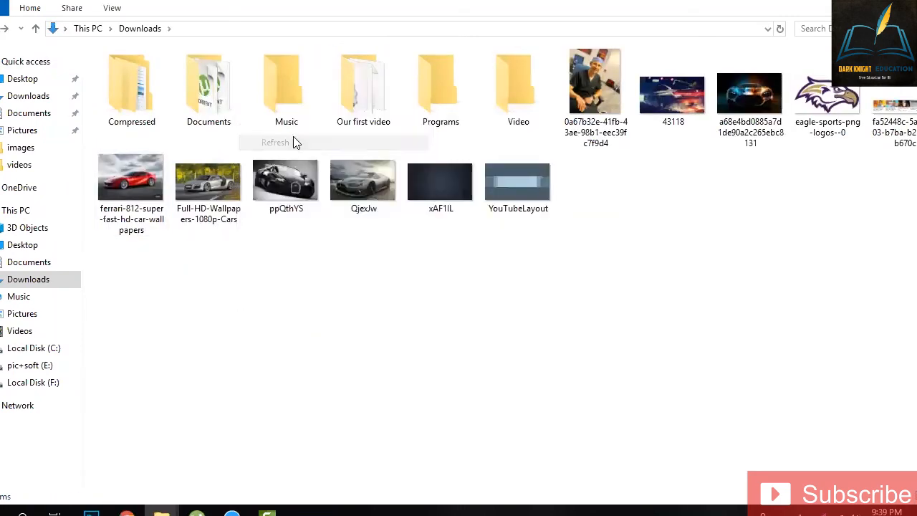
right_click(648, 304)
click(491, 138)
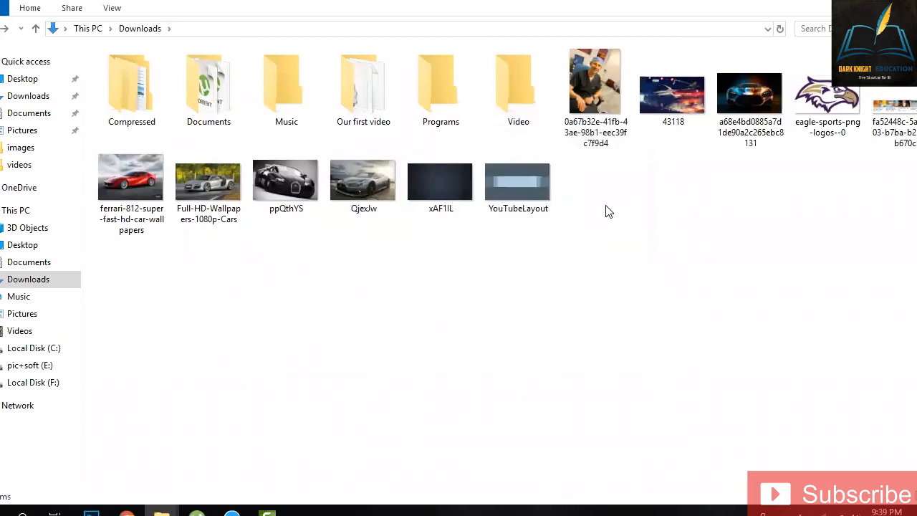
right_click(606, 207)
click(579, 264)
right_click(377, 109)
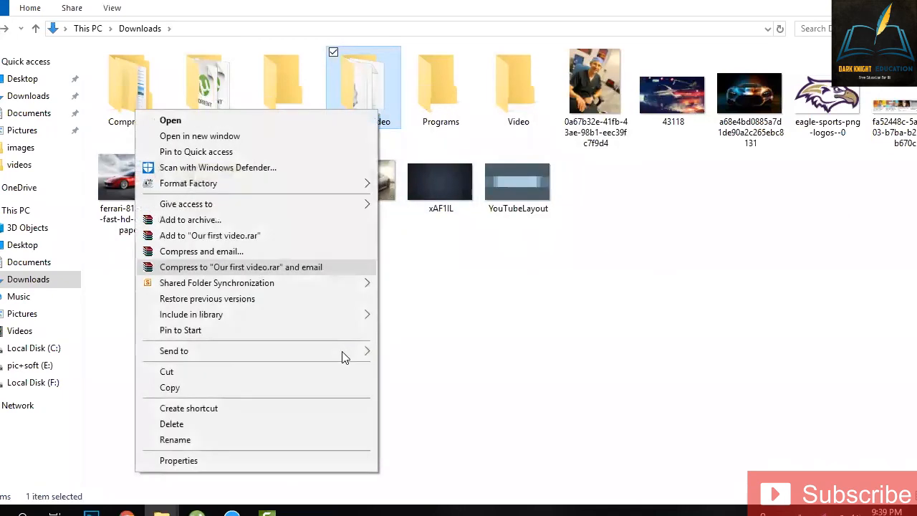
click(326, 429)
right_click(541, 199)
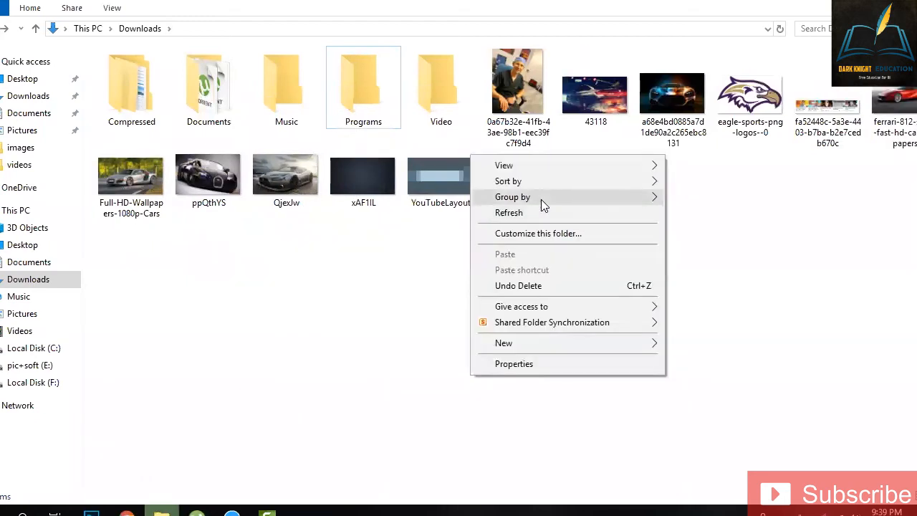
click(543, 213)
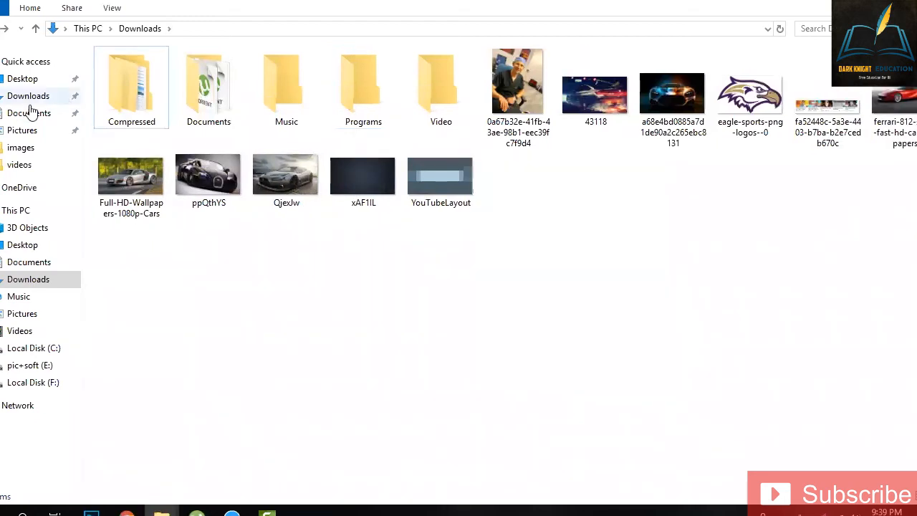
Step: Open the Jordan final folder inside Documents > Camtasia and play the jordan final video
click(25, 99)
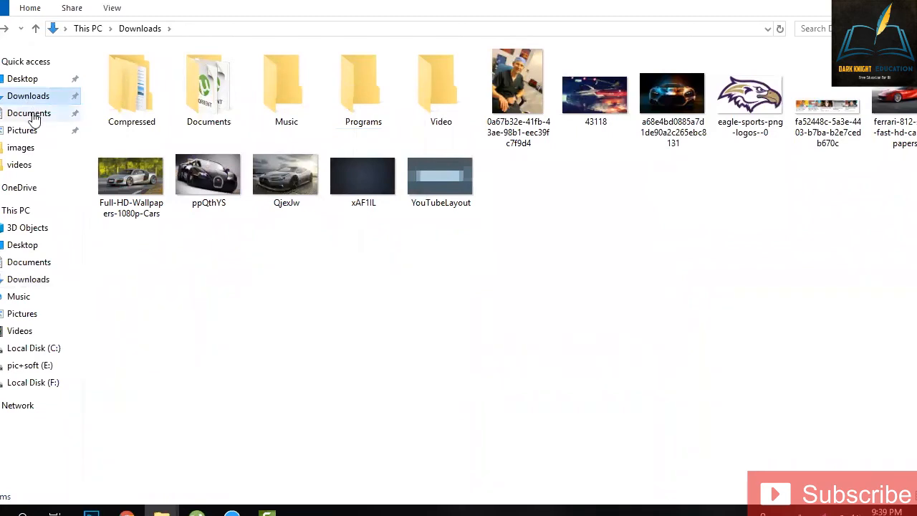
click(33, 117)
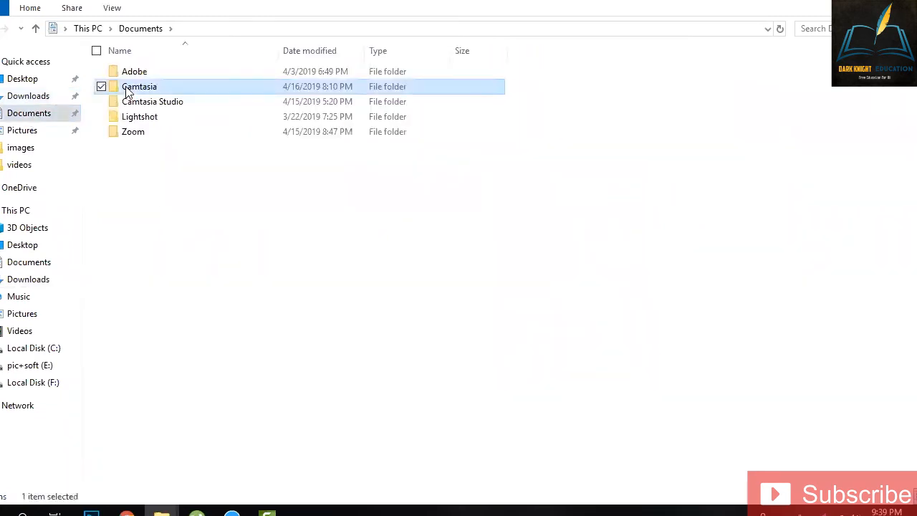
double_click(123, 89)
double_click(286, 116)
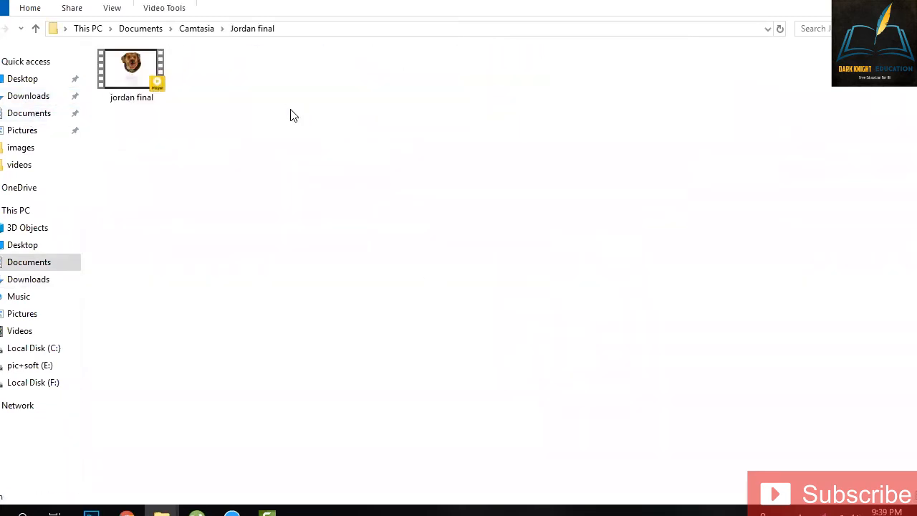
click(149, 88)
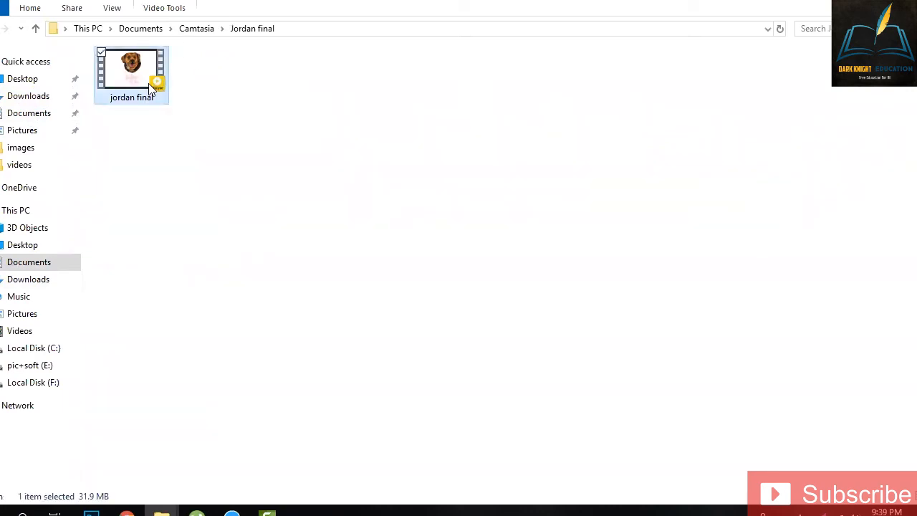
double_click(150, 87)
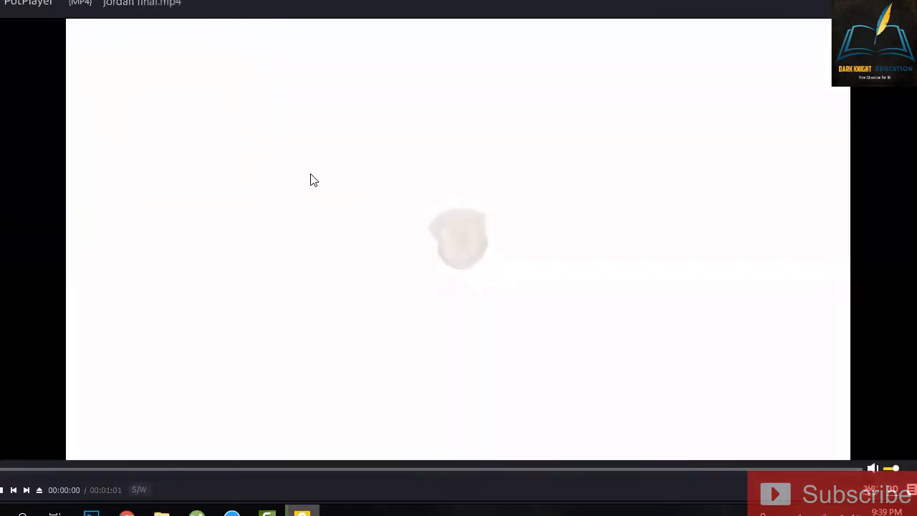
Step: Rewind the jordan final video to its beginning and pause playback near the opening logo
click(404, 201)
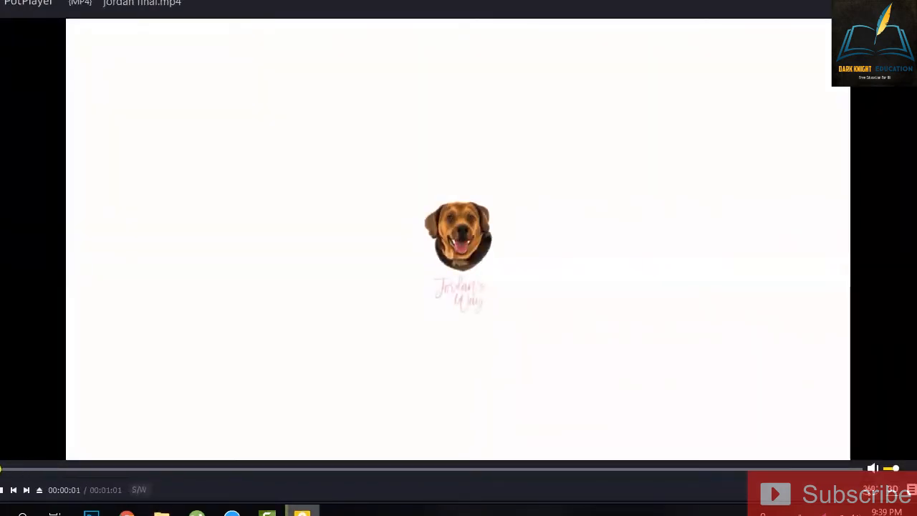
key(Left)
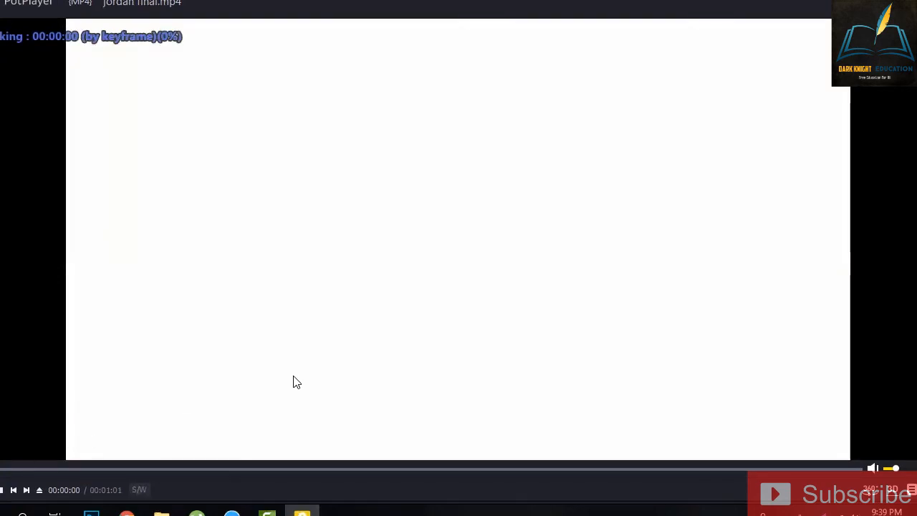
click(296, 383)
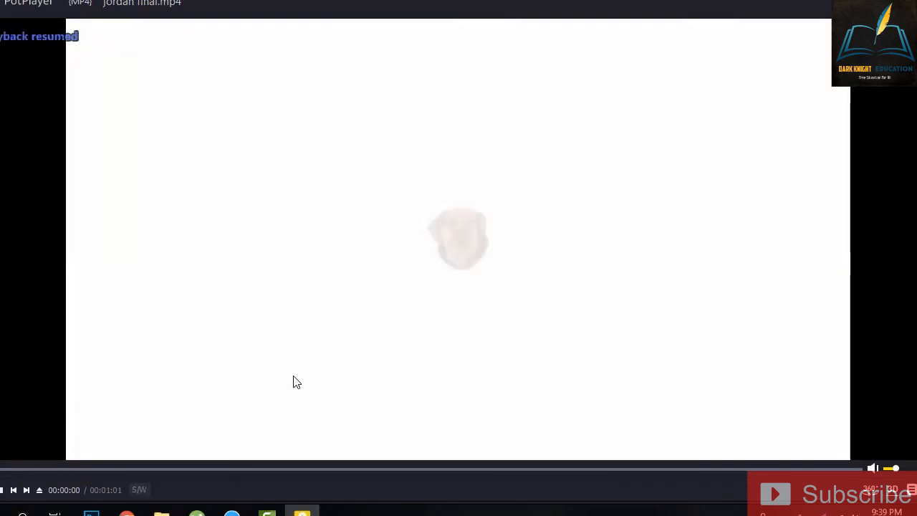
click(403, 334)
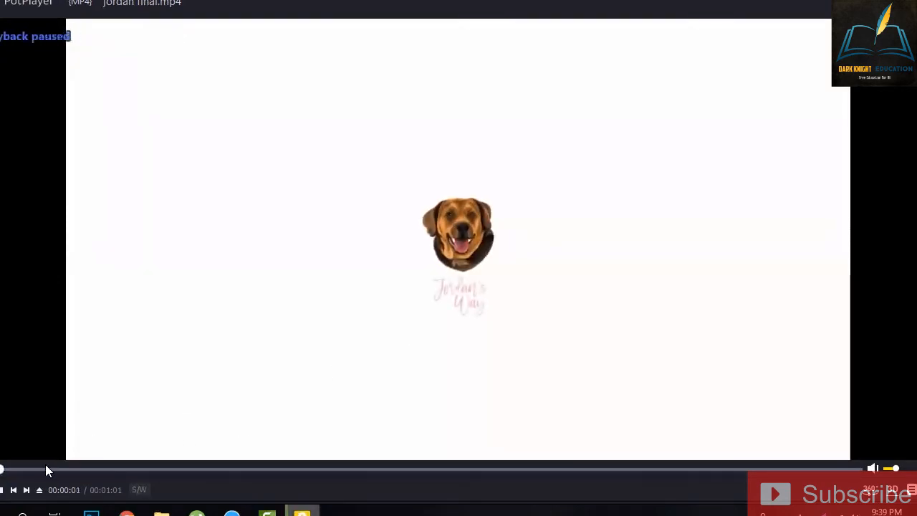
click(3, 472)
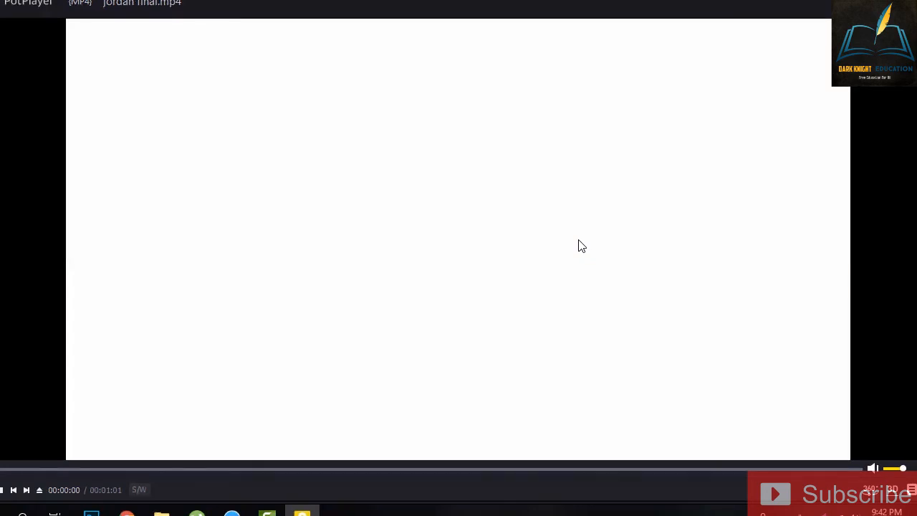
Step: Play the jordan final video from the start, lowering the playback volume to 27% and raising it again
click(583, 238)
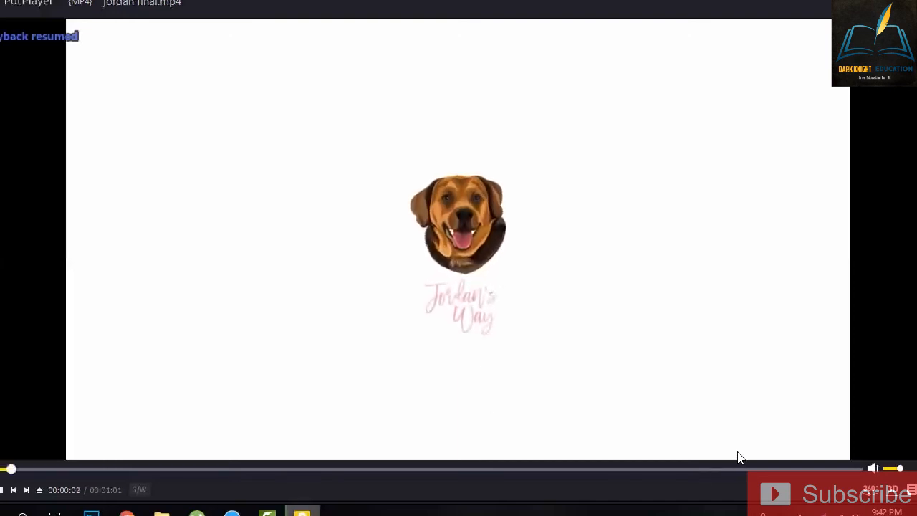
scroll(740, 458, down, 2)
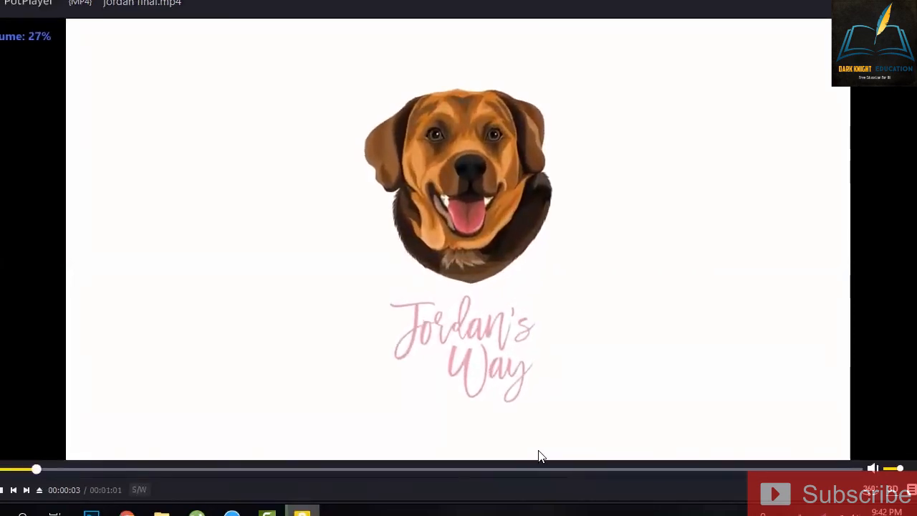
scroll(541, 456, up, 2)
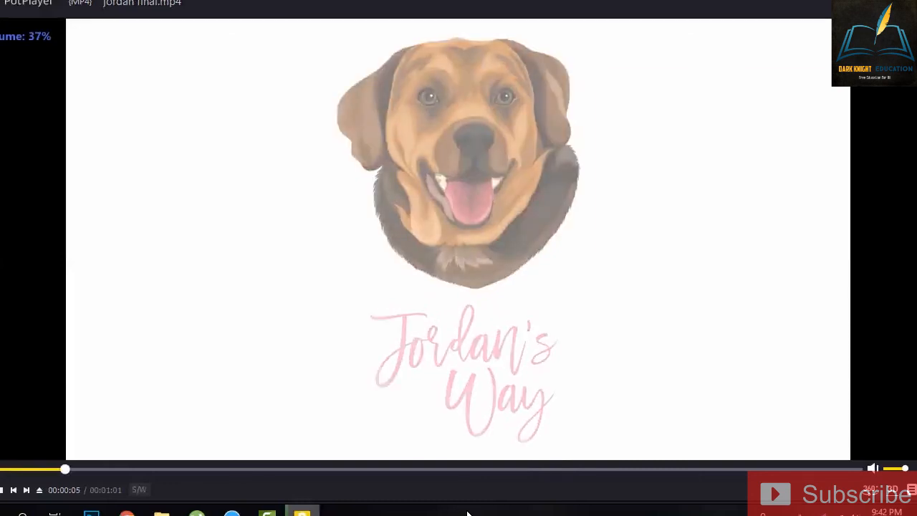
scroll(481, 473, up, 11)
scroll(482, 473, up, 2)
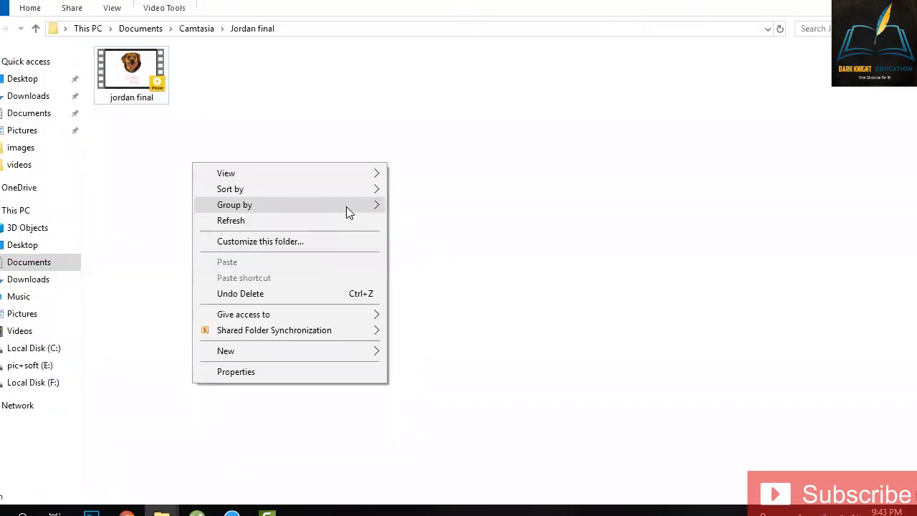
Step: Refresh the Jordan final folder, switch to Camtasia and finish the Production Results dialog
click(373, 221)
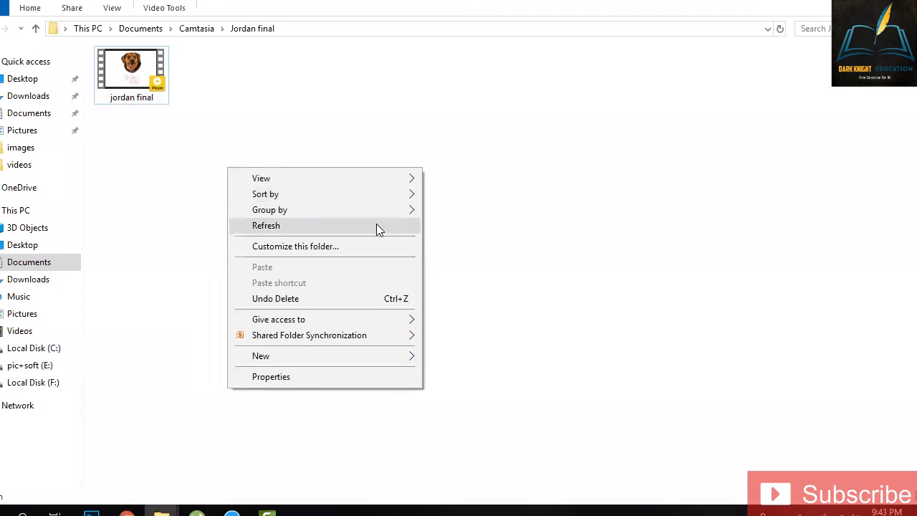
click(376, 226)
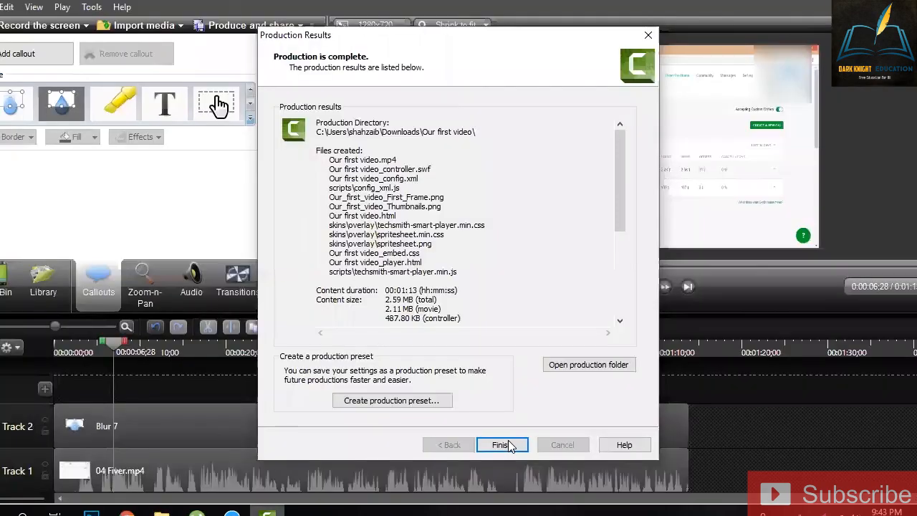
click(507, 445)
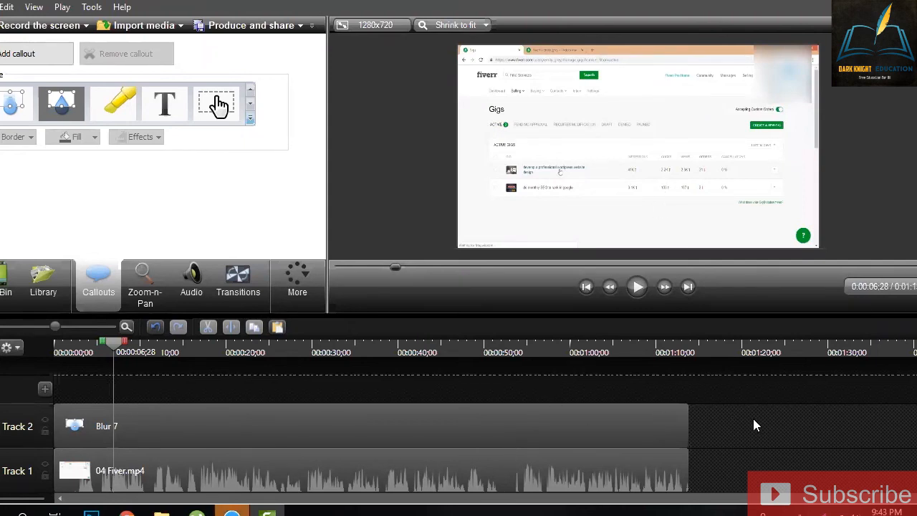
Step: Switch from Camtasia back to the Jordan final folder in File Explorer and refresh its view
click(272, 512)
right_click(401, 148)
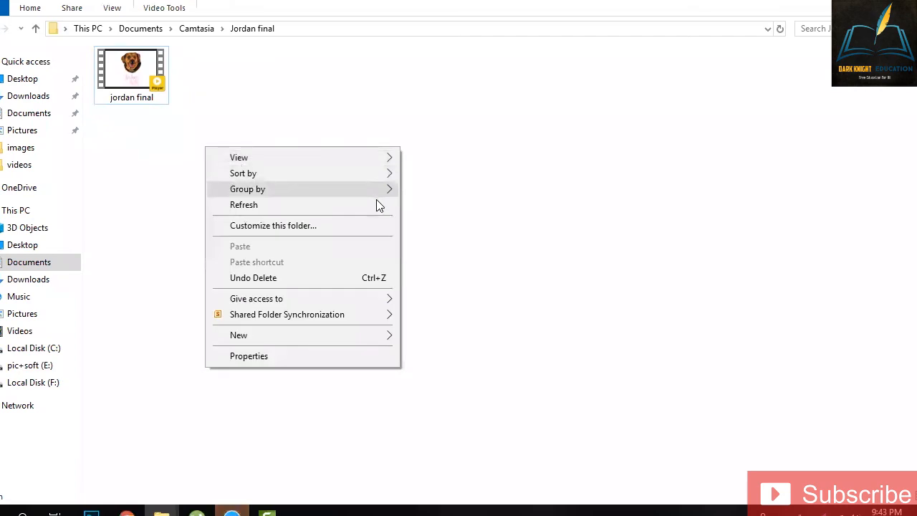
click(462, 159)
right_click(463, 156)
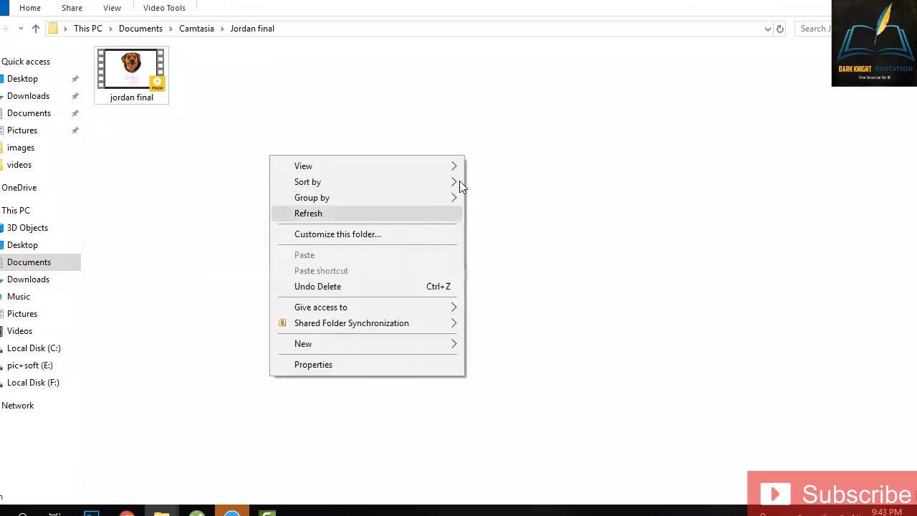
right_click(477, 168)
click(446, 225)
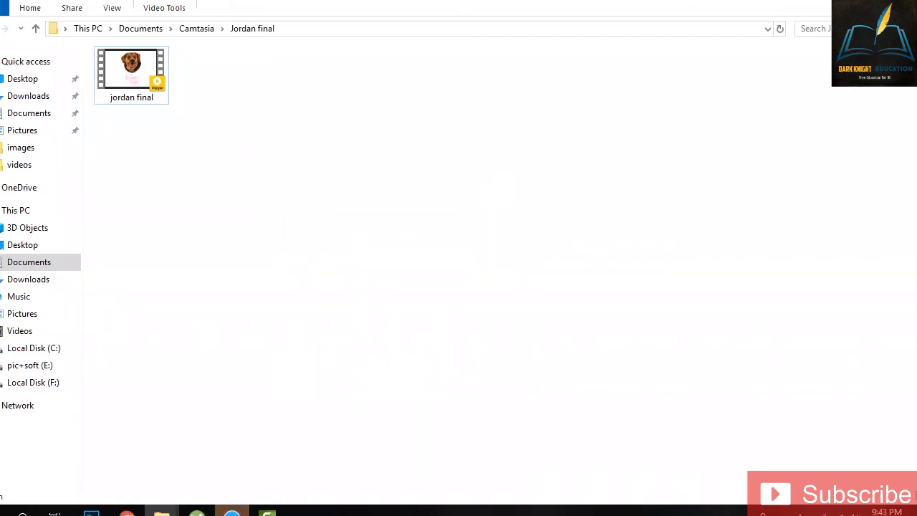